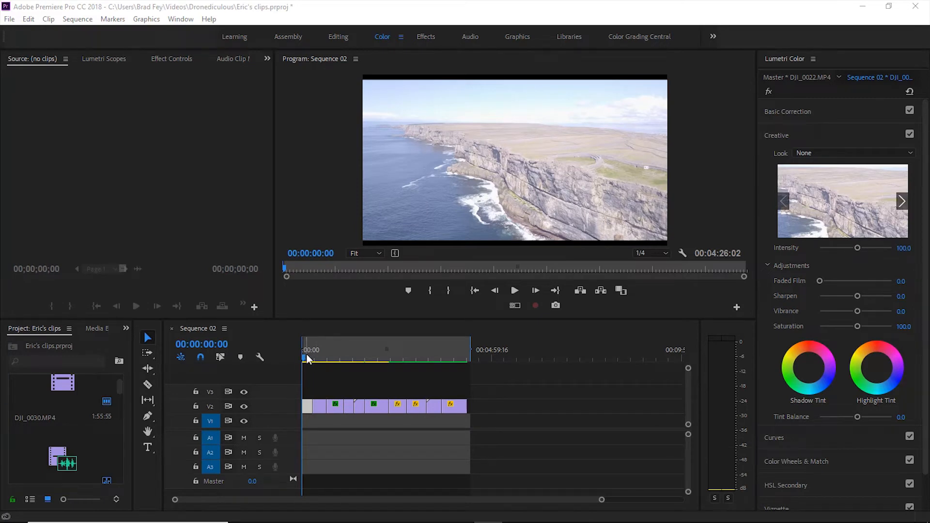
# Move the playhead to 00:00:11:00 within the first clip of the sequence
pyautogui.moveTo(304, 357); pyautogui.dragTo(294, 337)
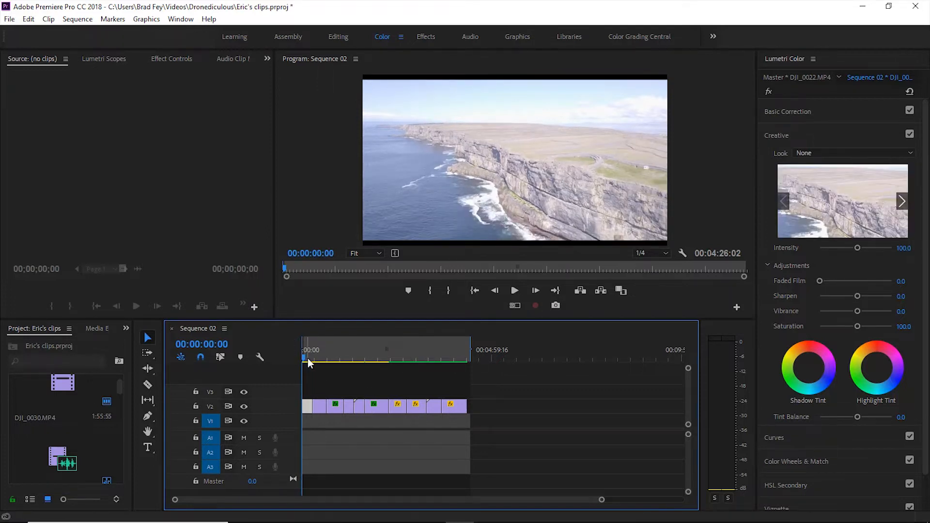
pyautogui.moveTo(294, 353)
pyautogui.mouseDown()
pyautogui.moveTo(419, 359)
pyautogui.moveTo(297, 352)
pyautogui.mouseUp()
pyautogui.moveTo(305, 357); pyautogui.dragTo(308, 357)
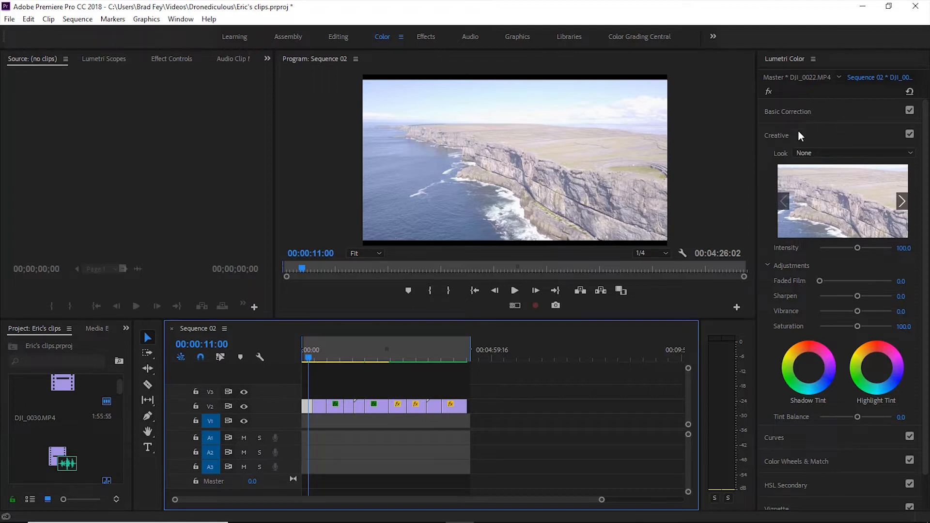
# Display the Lumetri Scopes and set the first clip's basic correction to exposure -0.3 and contrast 42.4
pyautogui.click(835, 112)
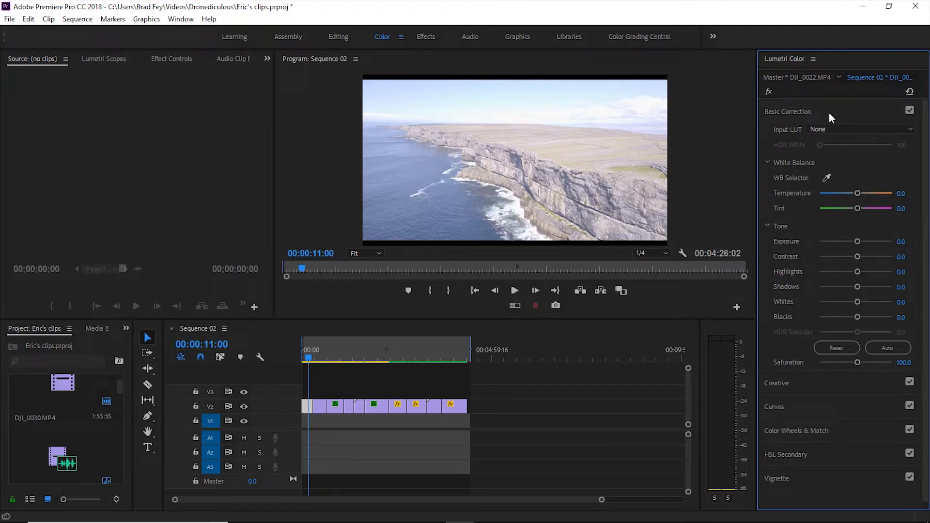
pyautogui.click(95, 57)
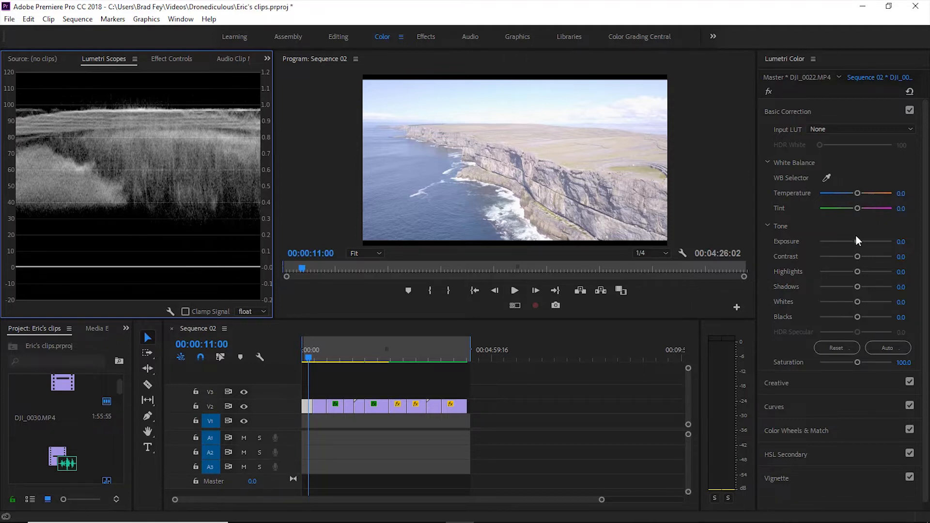
pyautogui.moveTo(855, 237); pyautogui.dragTo(853, 241)
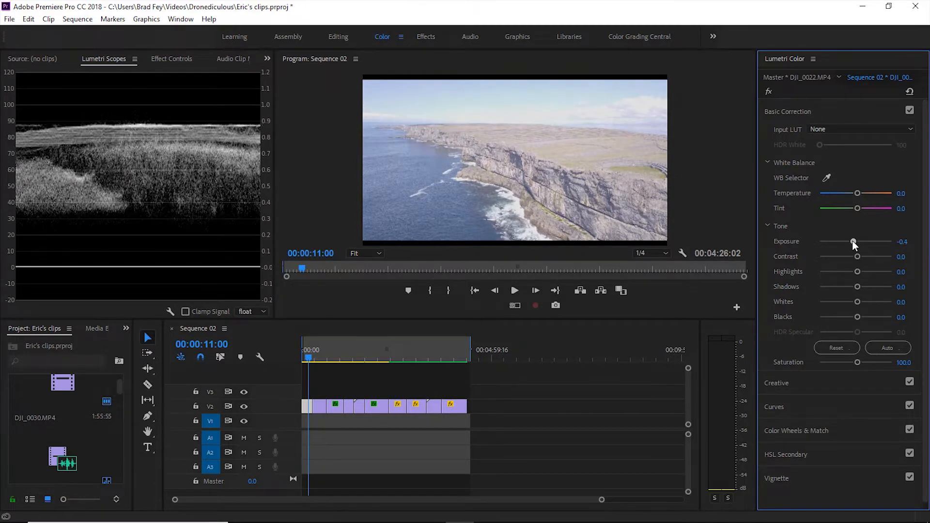
pyautogui.moveTo(854, 242); pyautogui.dragTo(852, 240)
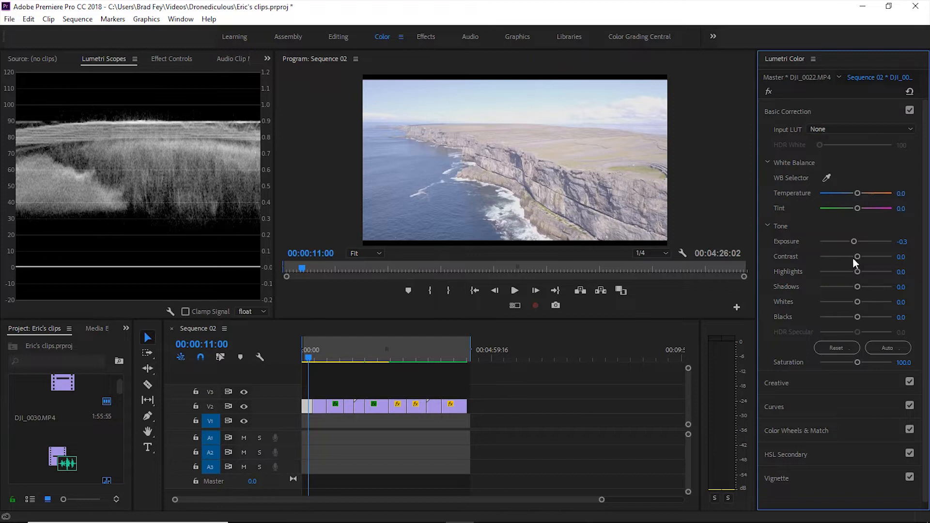
pyautogui.moveTo(859, 257)
pyautogui.mouseDown()
pyautogui.moveTo(894, 259)
pyautogui.moveTo(870, 257)
pyautogui.mouseUp()
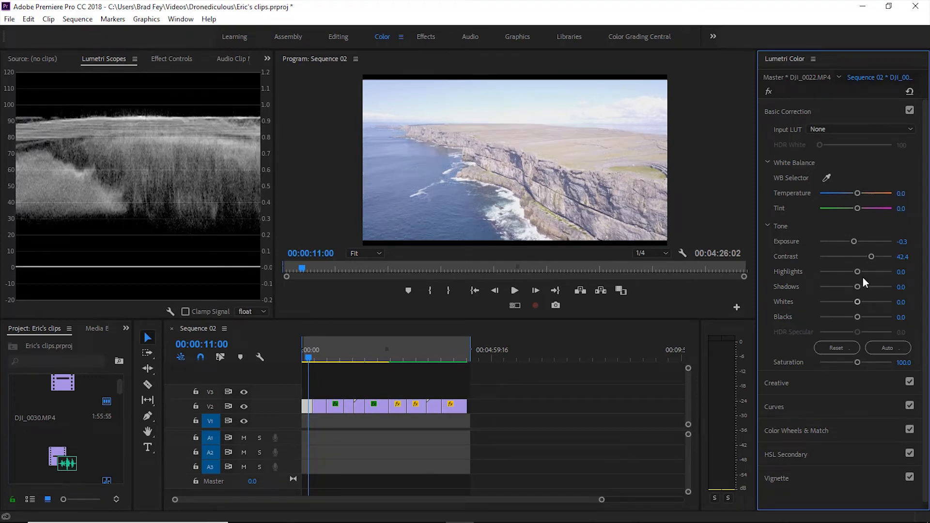
# Set the clip's highlights and shadows to -100, whites to 26.4 and blacks to -21.6
pyautogui.moveTo(857, 272); pyautogui.dragTo(800, 271)
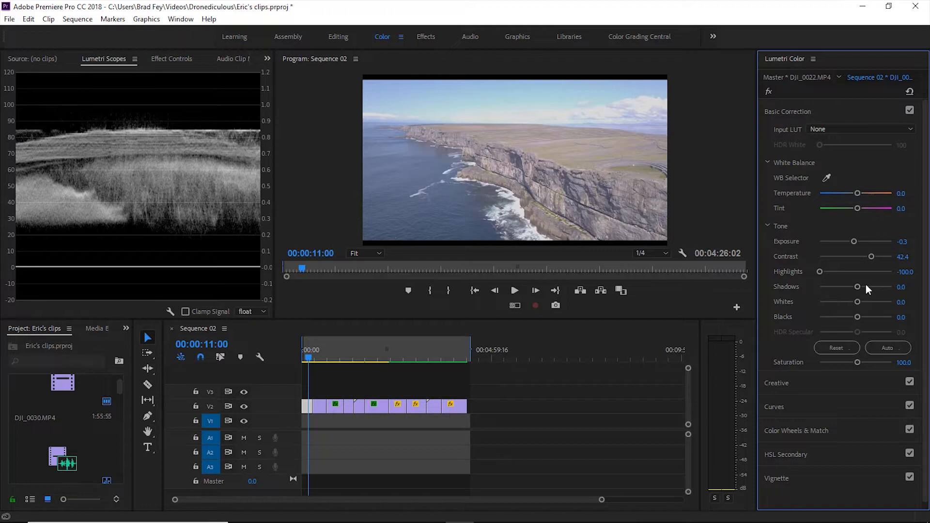
pyautogui.moveTo(860, 287); pyautogui.dragTo(827, 278)
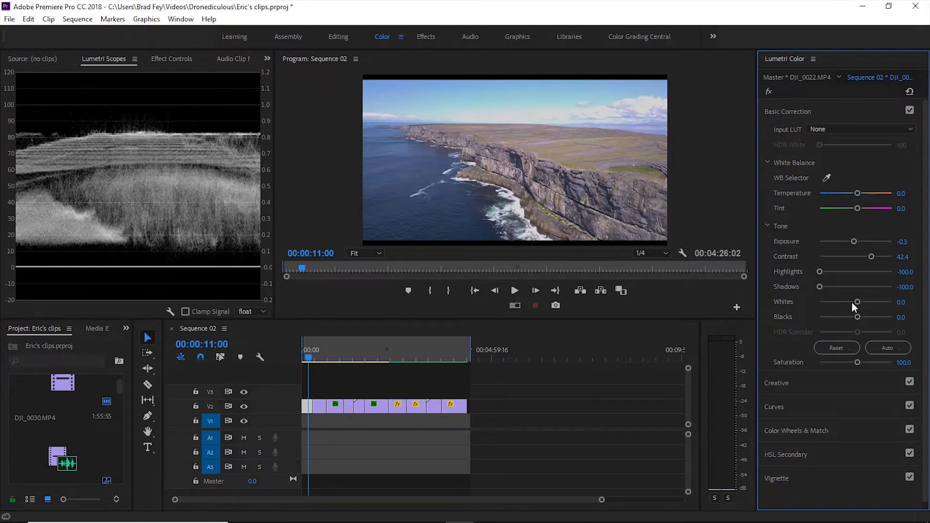
pyautogui.moveTo(857, 302)
pyautogui.mouseDown()
pyautogui.moveTo(869, 300)
pyautogui.moveTo(855, 301)
pyautogui.mouseUp()
pyautogui.moveTo(854, 303)
pyautogui.mouseDown()
pyautogui.moveTo(875, 300)
pyautogui.moveTo(866, 297)
pyautogui.mouseUp()
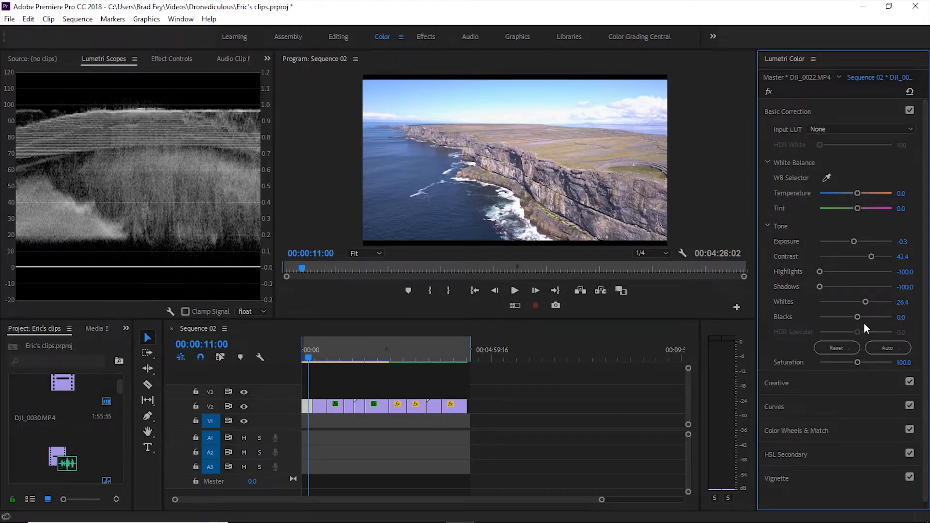
pyautogui.moveTo(858, 318); pyautogui.dragTo(810, 317)
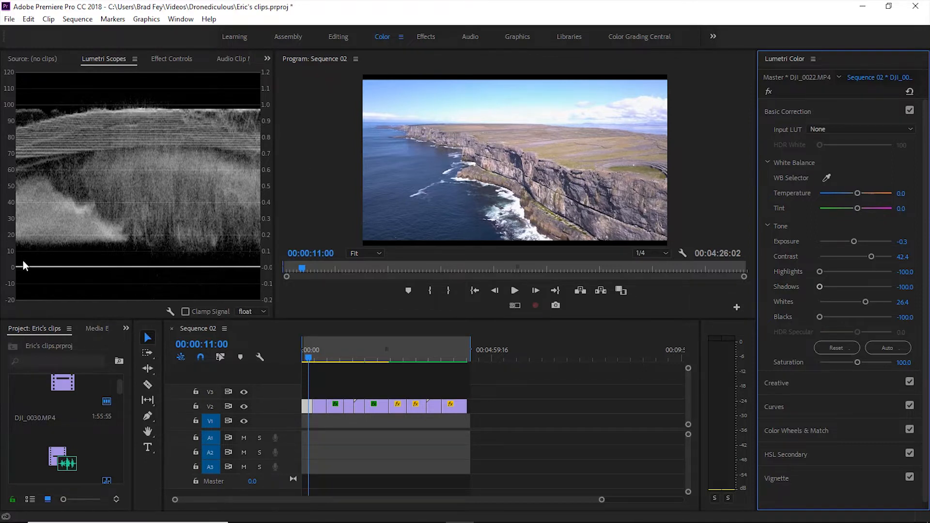
pyautogui.moveTo(820, 317); pyautogui.dragTo(848, 318)
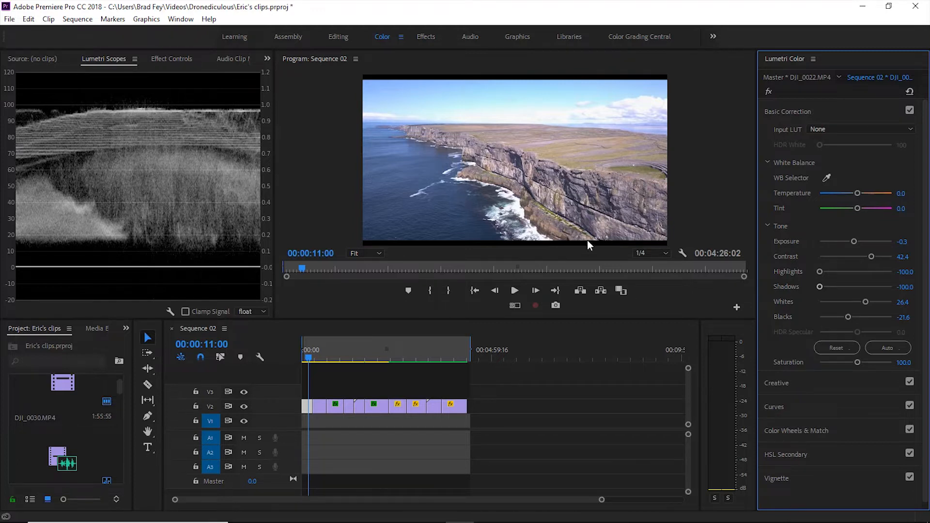
# Play back the first clip to preview the tone corrections
pyautogui.press('space')
pyautogui.press('space')
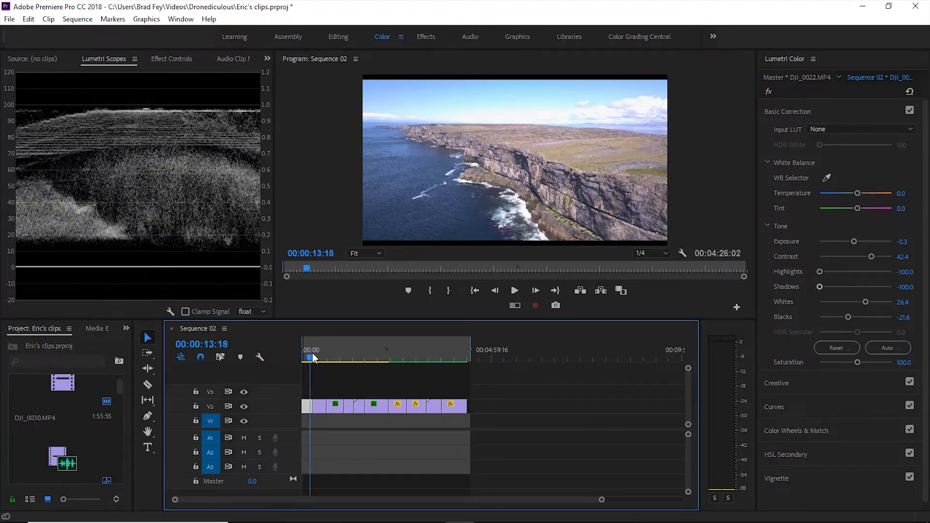
pyautogui.click(304, 362)
pyautogui.moveTo(304, 362); pyautogui.dragTo(310, 368)
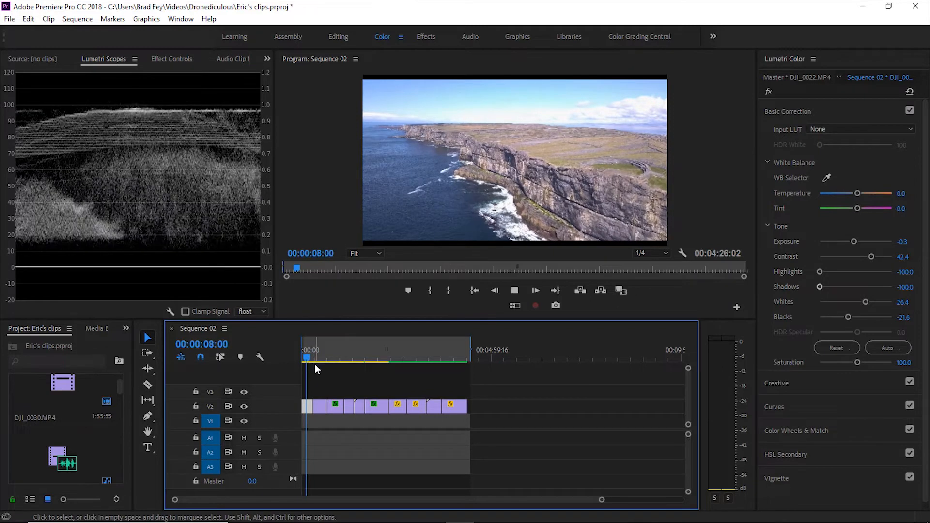
pyautogui.press('space')
# Mark the range from 00:00:00:00 to 00:00:21:02 with In and Out points and render it
pyautogui.moveTo(311, 361); pyautogui.dragTo(317, 361)
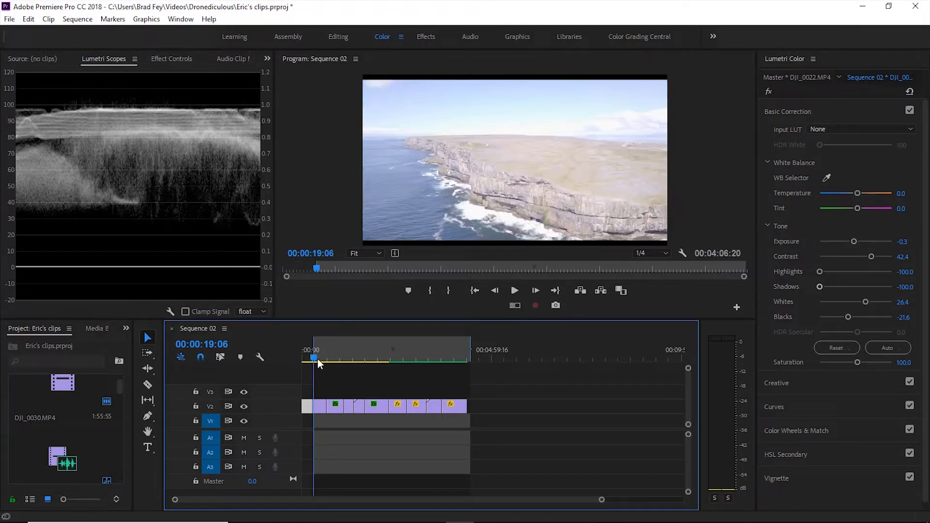
pyautogui.press('o')
pyautogui.moveTo(314, 358); pyautogui.dragTo(295, 360)
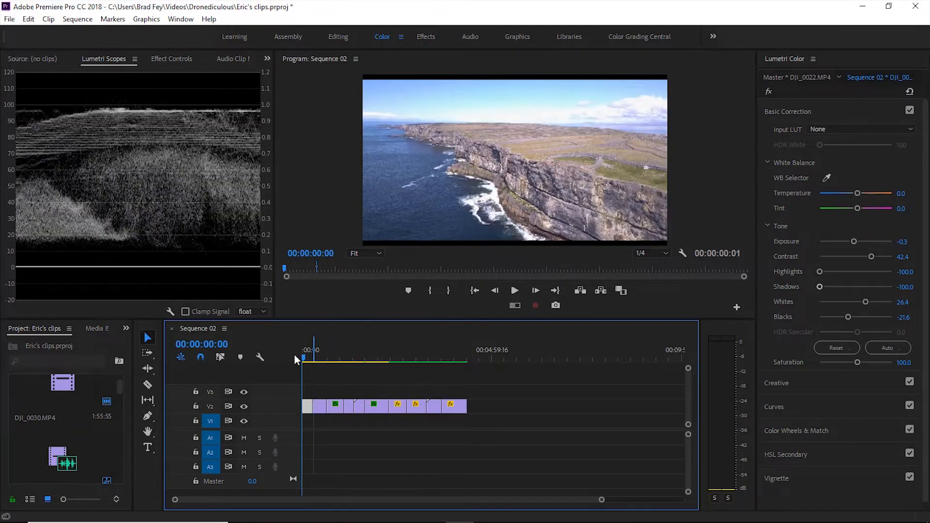
pyautogui.press('i')
pyautogui.moveTo(307, 362); pyautogui.dragTo(319, 364)
pyautogui.press('o')
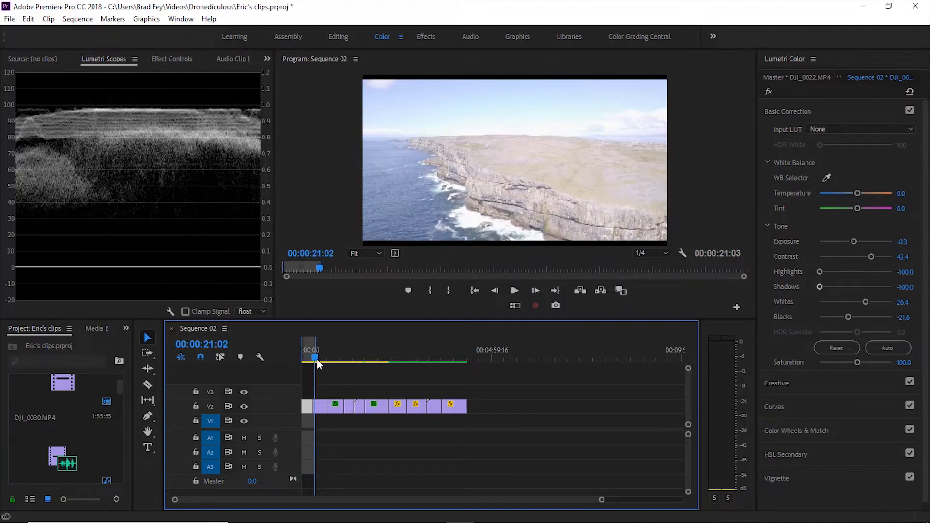
pyautogui.click(77, 20)
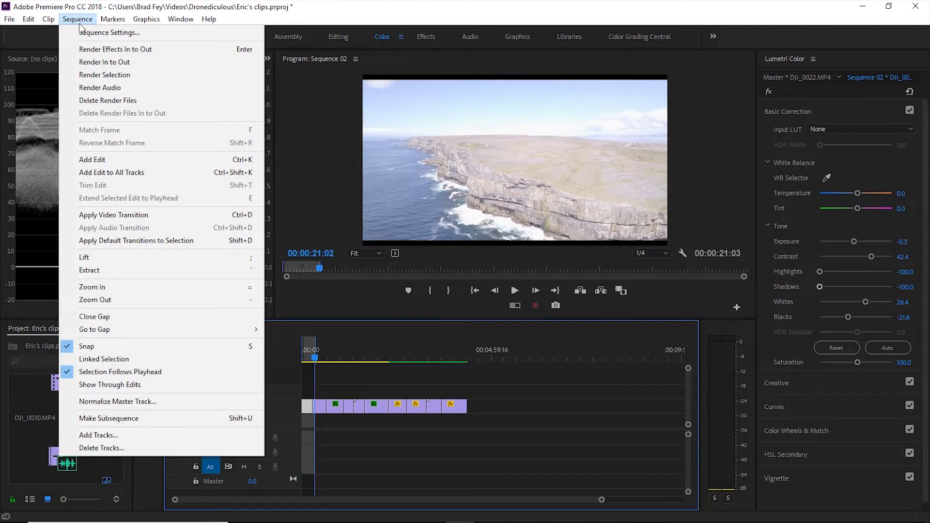
pyautogui.click(100, 62)
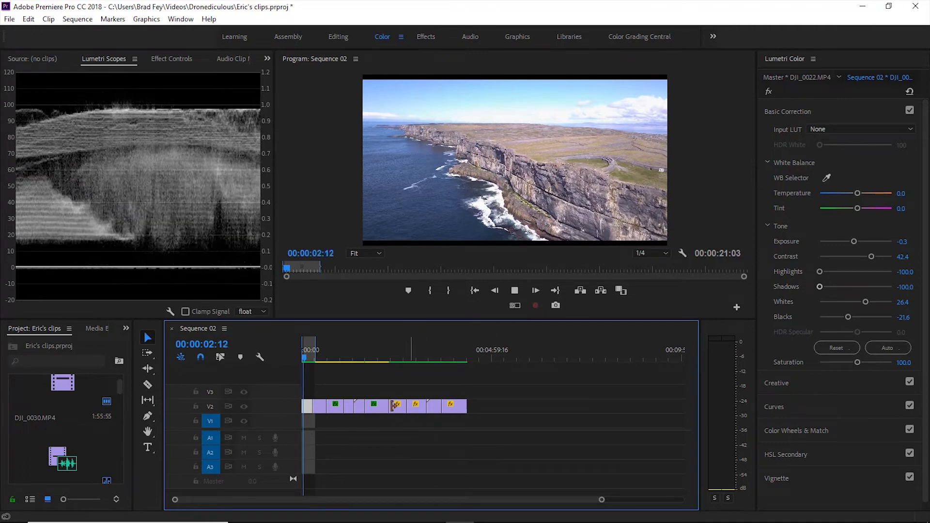
# Review the rendered clip from its start in an enlarged Program Monitor, and shrink the monitor again when done
pyautogui.moveTo(309, 359); pyautogui.dragTo(283, 351)
pyautogui.moveTo(387, 319); pyautogui.dragTo(387, 401)
pyautogui.click(275, 317)
pyautogui.moveTo(274, 315); pyautogui.dragTo(257, 315)
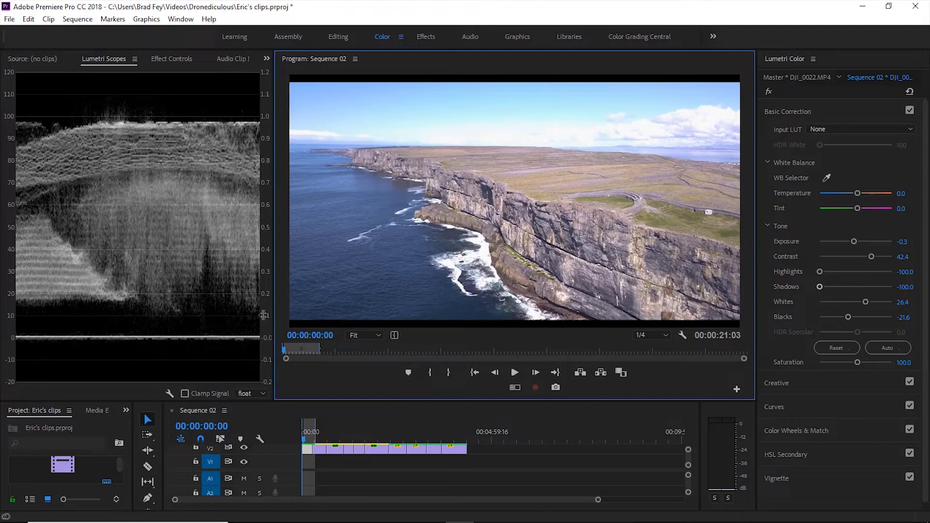
pyautogui.press('space')
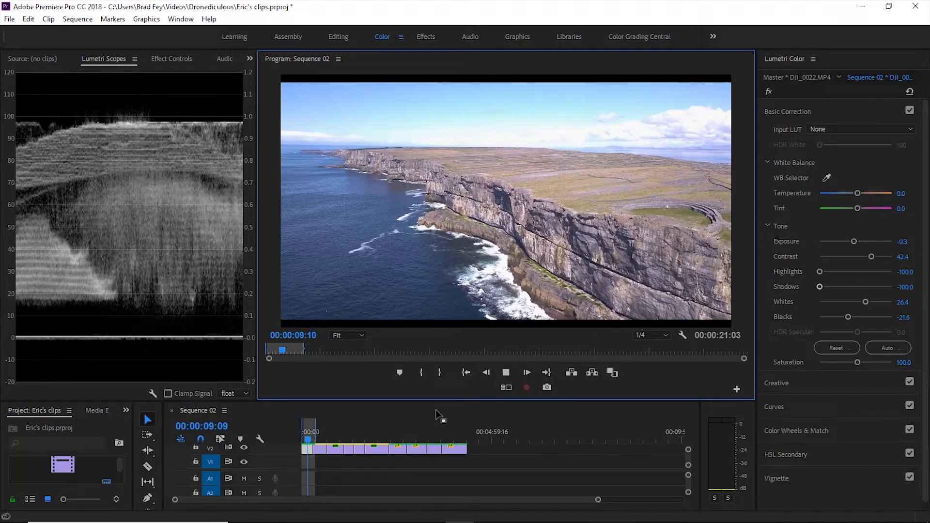
pyautogui.press('space')
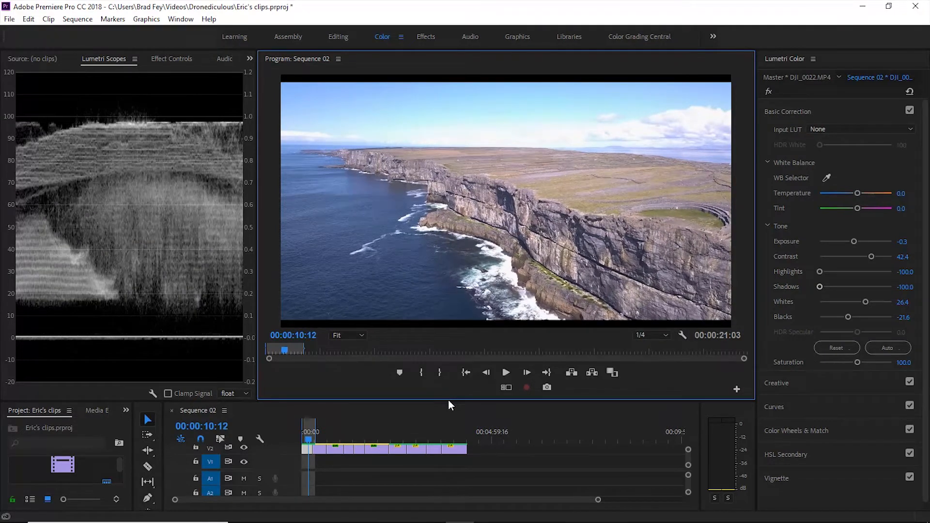
pyautogui.moveTo(450, 403); pyautogui.dragTo(436, 274)
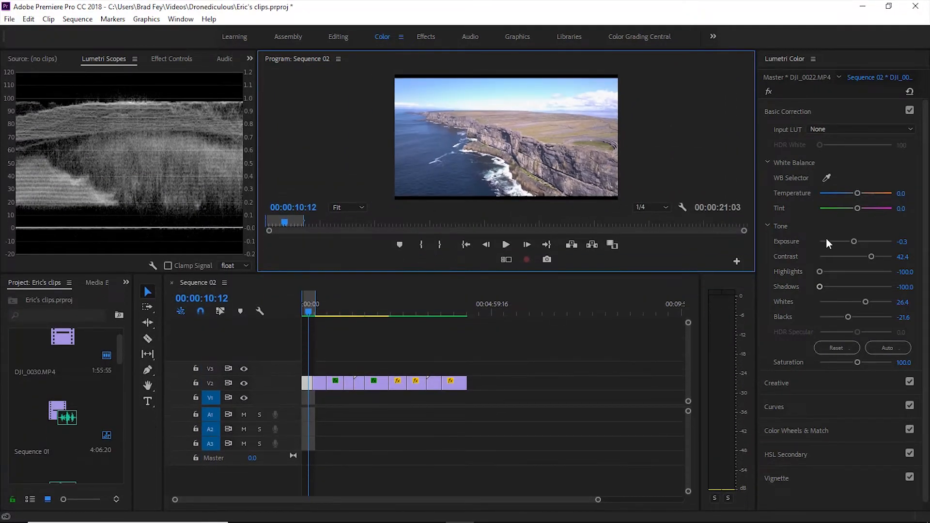
pyautogui.scroll(-1, 844, 352)
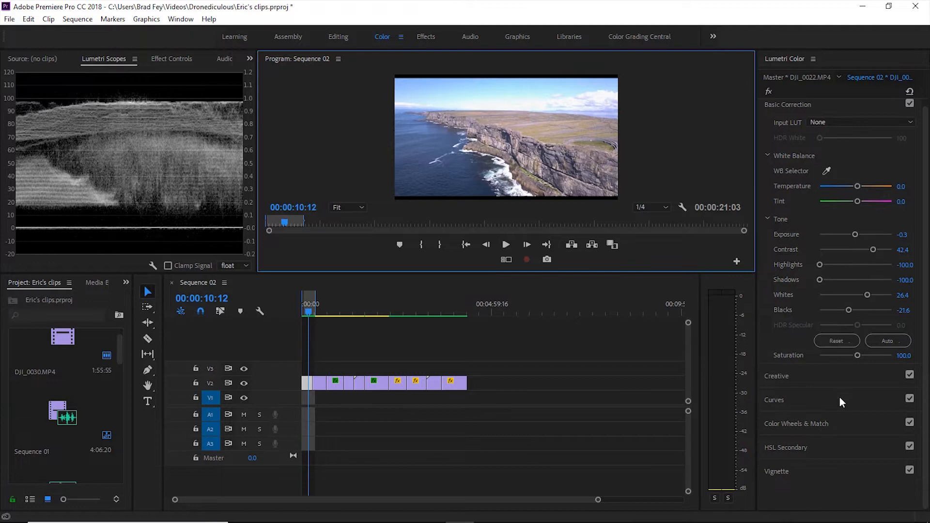
pyautogui.click(825, 376)
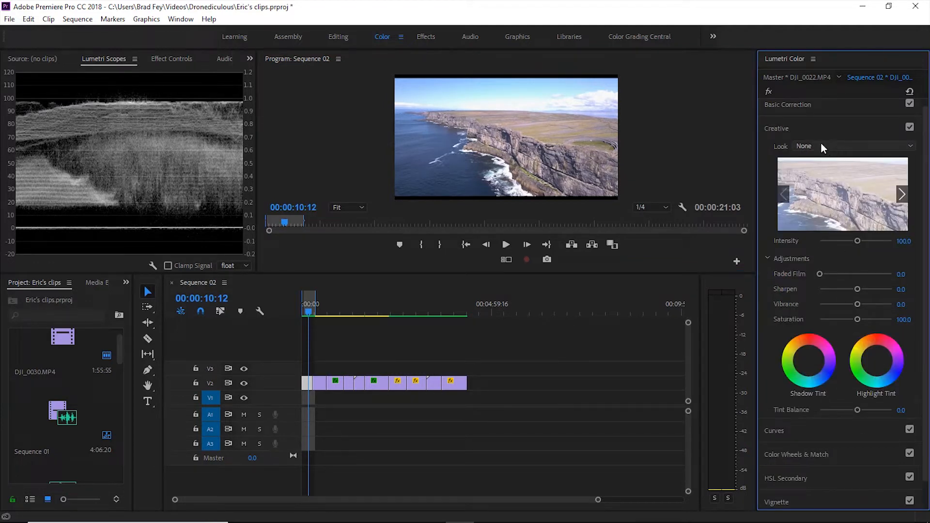
pyautogui.click(829, 131)
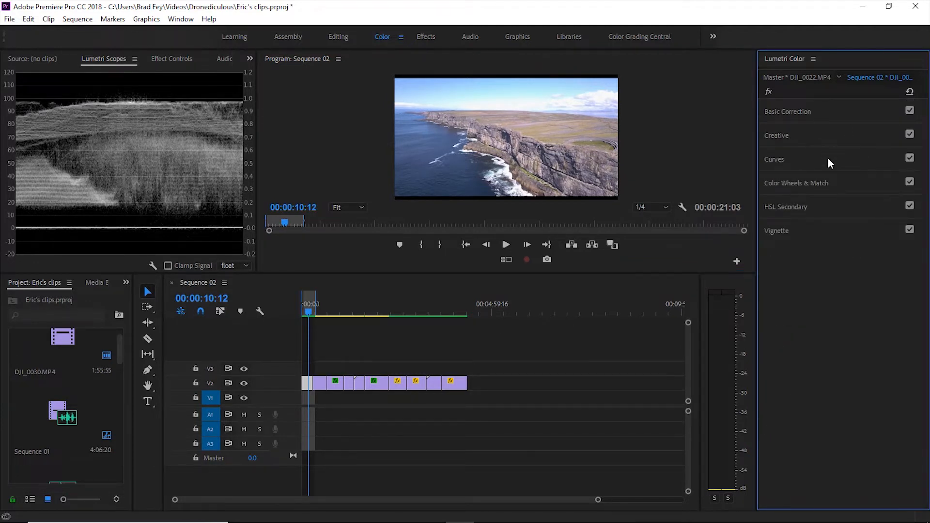
pyautogui.click(829, 162)
pyautogui.click(819, 141)
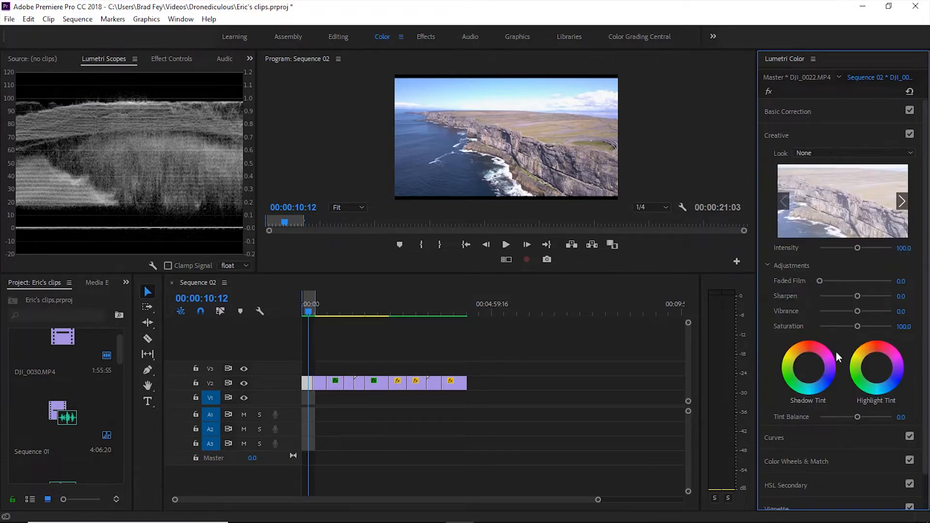
pyautogui.click(841, 135)
# Set the clip's Basic Correction saturation to 105.6, enlarging the Program Monitor to judge the colors
pyautogui.click(839, 114)
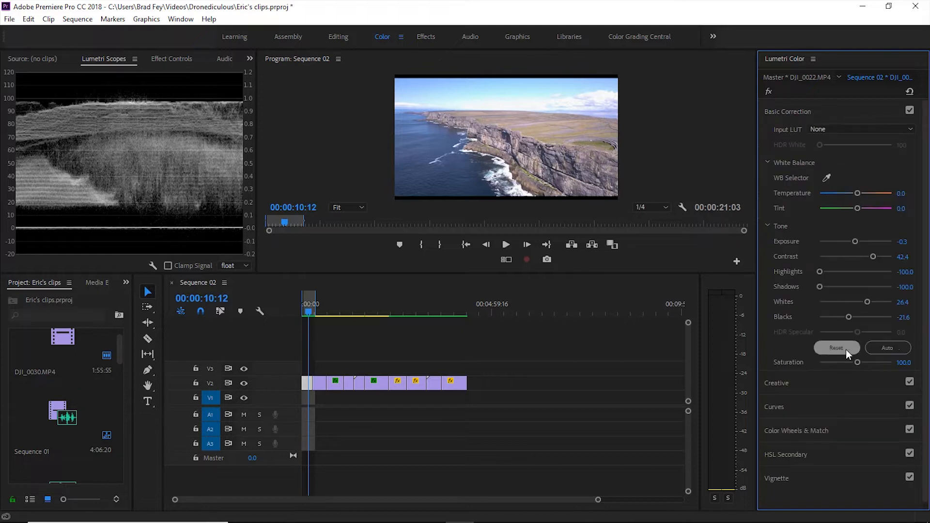
pyautogui.moveTo(857, 362); pyautogui.dragTo(859, 363)
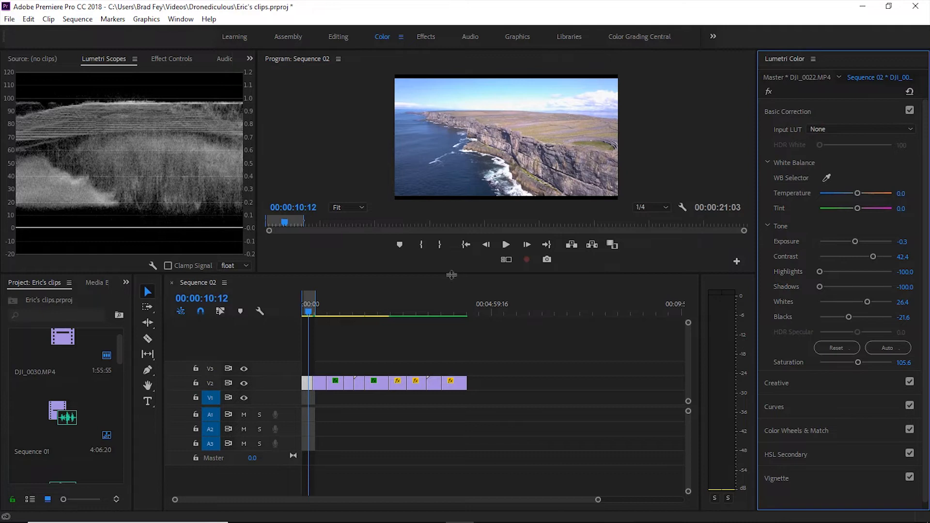
pyautogui.moveTo(448, 323); pyautogui.dragTo(439, 363)
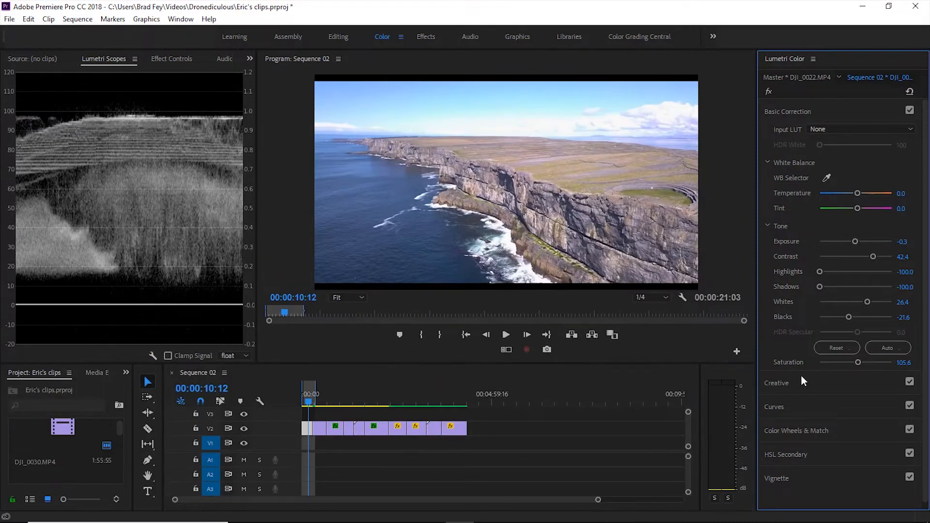
pyautogui.moveTo(859, 363); pyautogui.dragTo(888, 364)
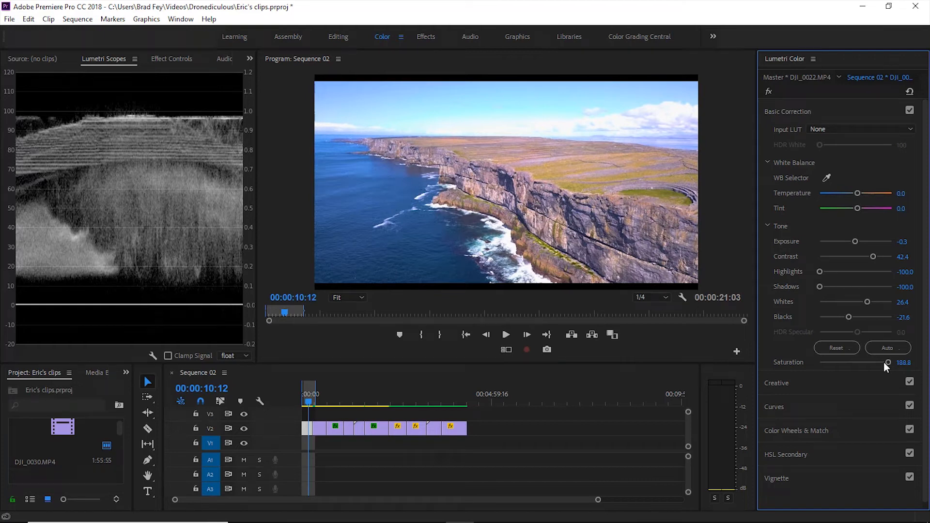
pyautogui.moveTo(888, 364); pyautogui.dragTo(858, 363)
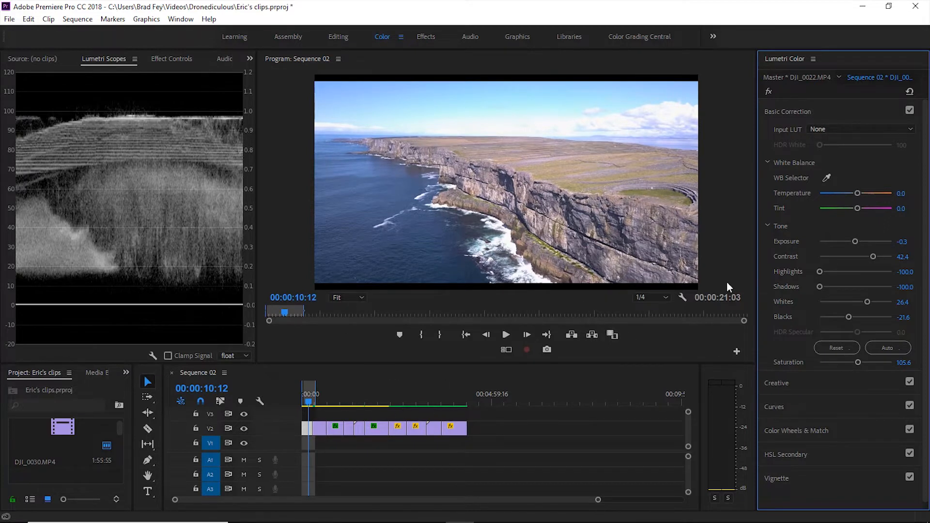
# Shape a gentle S-curve on the clip's white RGB curve, anchoring the middle, lifting the highlights and lowering the shadows
pyautogui.click(852, 116)
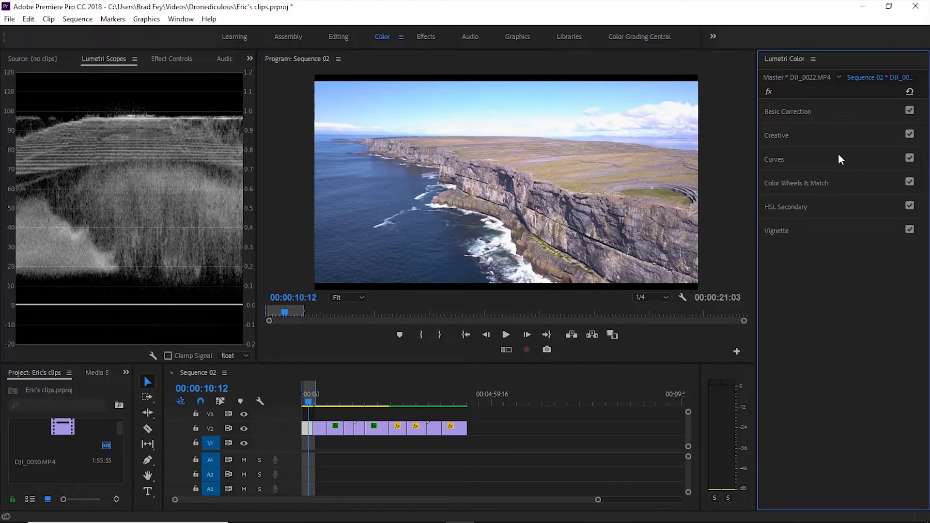
pyautogui.click(834, 167)
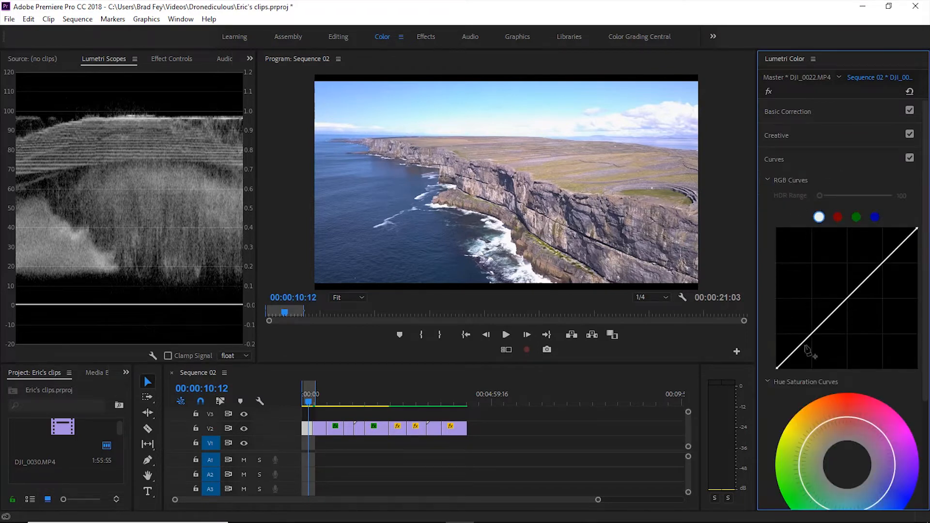
pyautogui.click(846, 301)
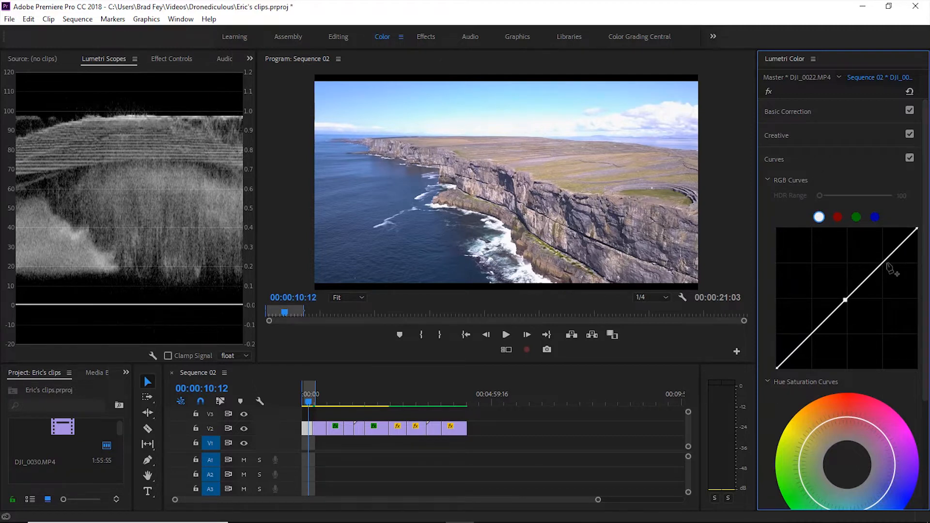
pyautogui.click(884, 260)
pyautogui.moveTo(885, 260)
pyautogui.mouseDown()
pyautogui.moveTo(880, 247)
pyautogui.moveTo(890, 260)
pyautogui.moveTo(883, 255)
pyautogui.mouseUp()
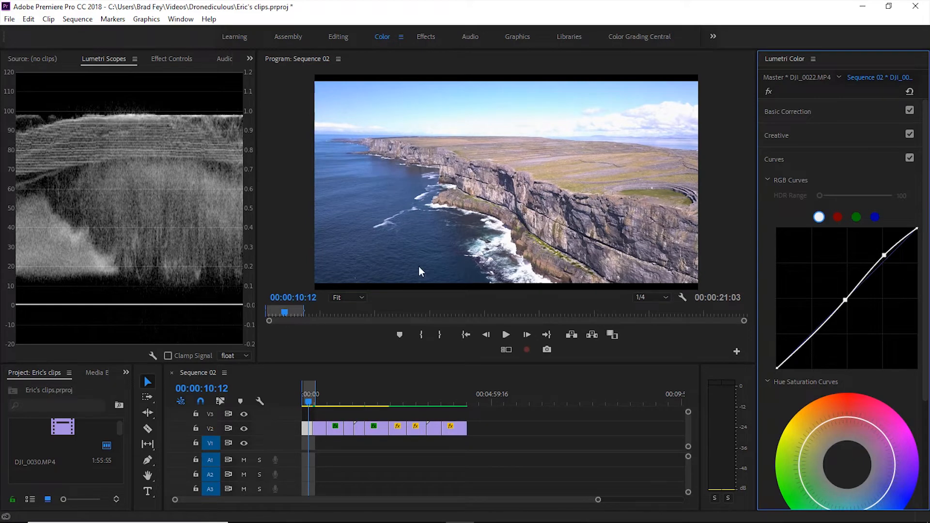
pyautogui.moveTo(804, 350)
pyautogui.mouseDown()
pyautogui.moveTo(796, 357)
pyautogui.moveTo(803, 351)
pyautogui.mouseUp()
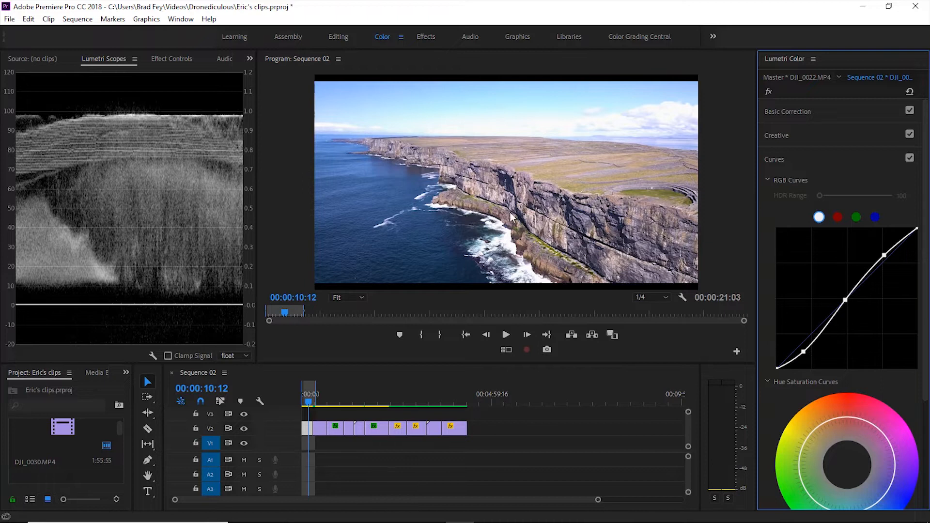
pyautogui.click(847, 162)
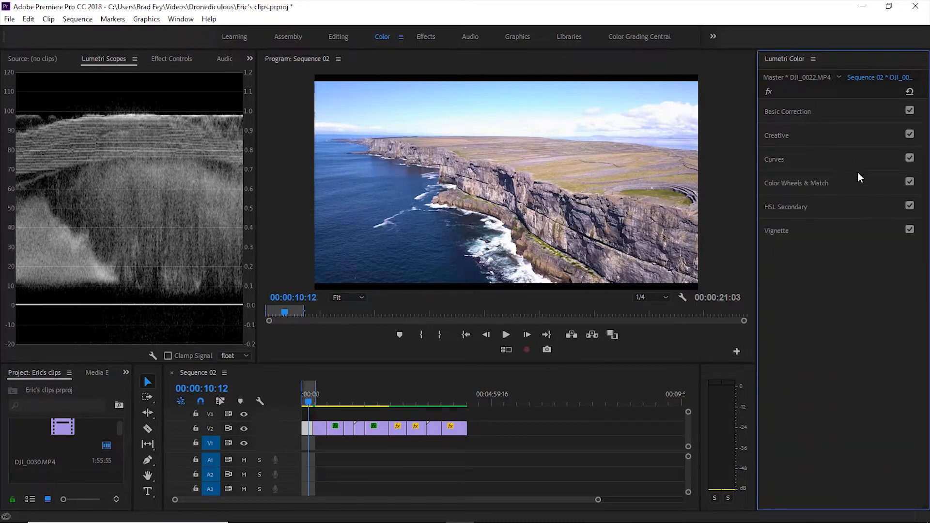
# Fine-tune the Color Wheels & Match levels, keeping highlights near neutral and lowering midtones and shadows slightly
pyautogui.click(843, 188)
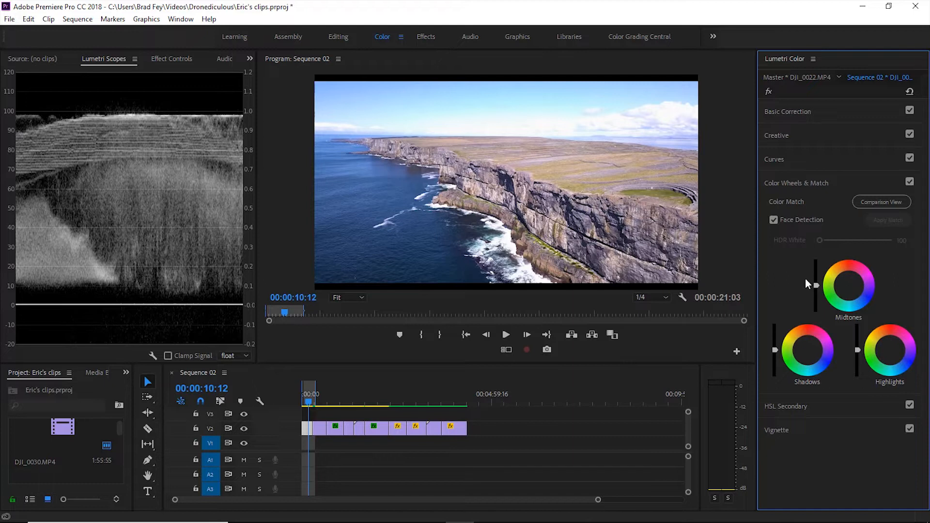
pyautogui.click(858, 352)
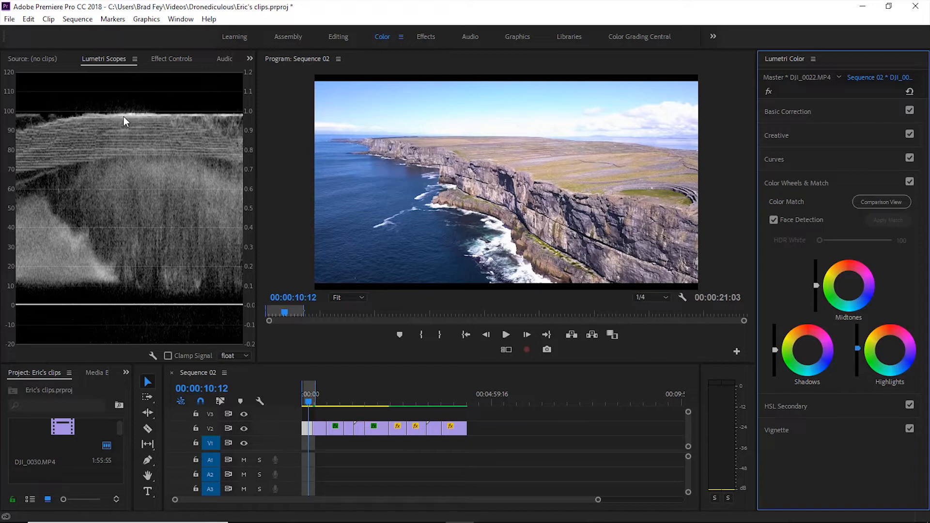
pyautogui.moveTo(857, 348); pyautogui.dragTo(858, 349)
pyautogui.click(857, 350)
pyautogui.moveTo(816, 285); pyautogui.dragTo(816, 263)
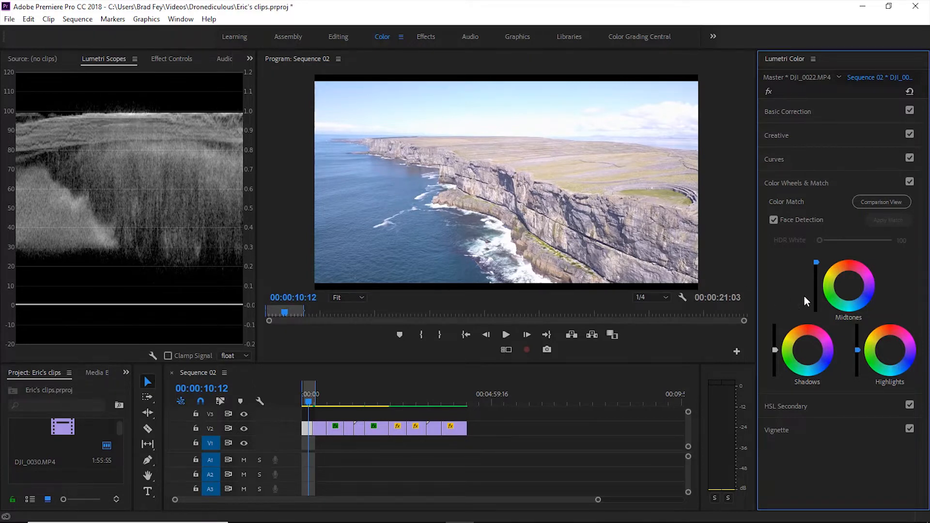
pyautogui.moveTo(816, 267); pyautogui.dragTo(816, 288)
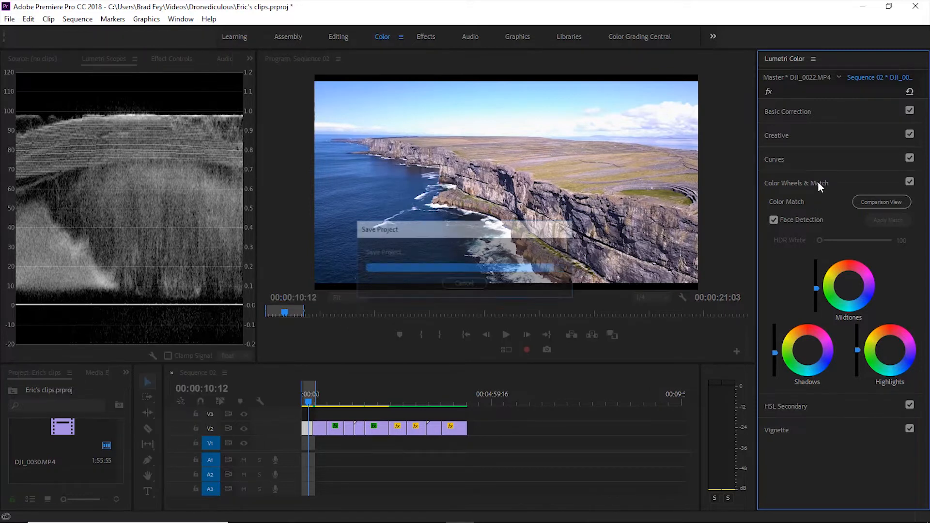
pyautogui.click(818, 186)
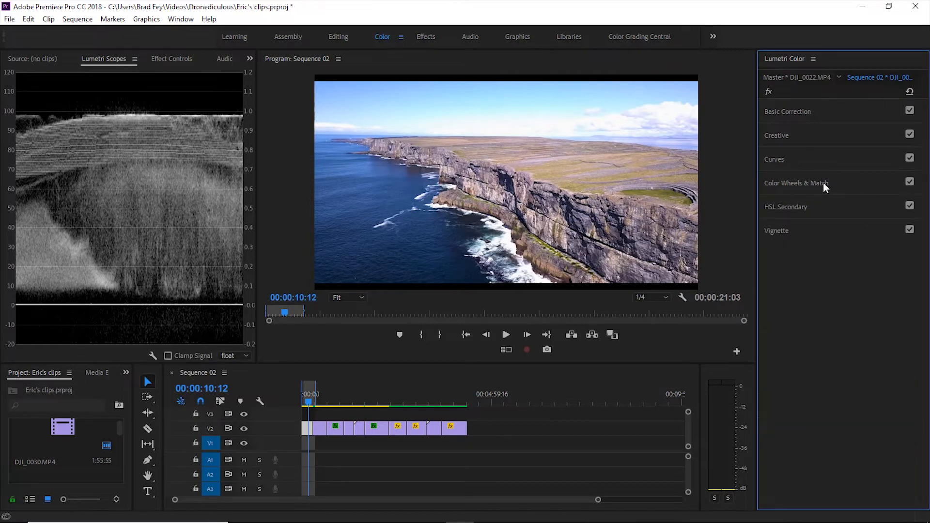
# Set the clip's Vignette amount to -0.3 and play the footage briefly to judge the darkened edges
pyautogui.click(836, 231)
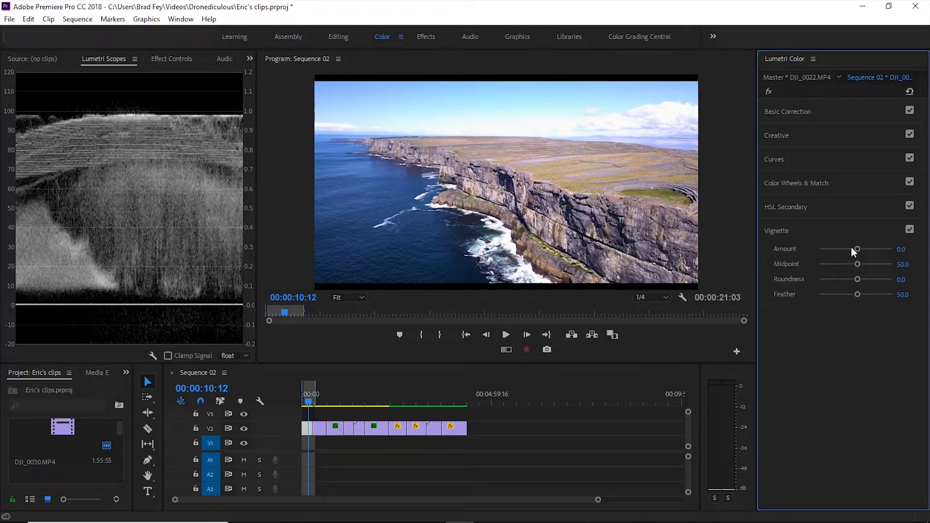
pyautogui.moveTo(857, 249); pyautogui.dragTo(854, 250)
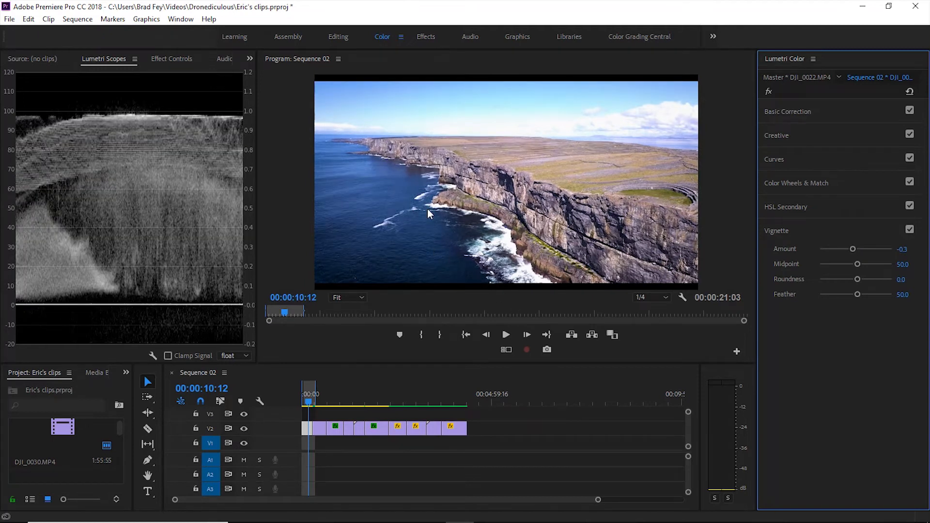
pyautogui.press('space')
pyautogui.press('space')
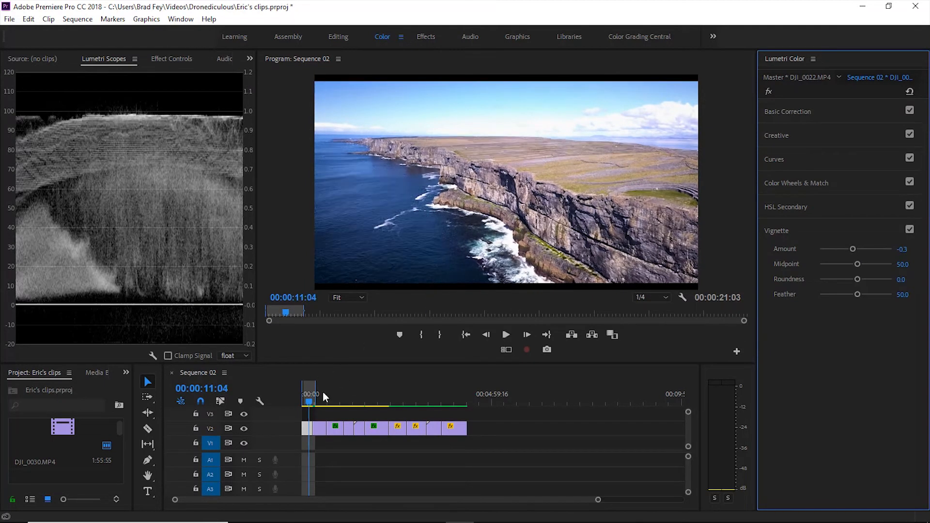
pyautogui.click(855, 209)
pyautogui.click(830, 258)
pyautogui.click(833, 209)
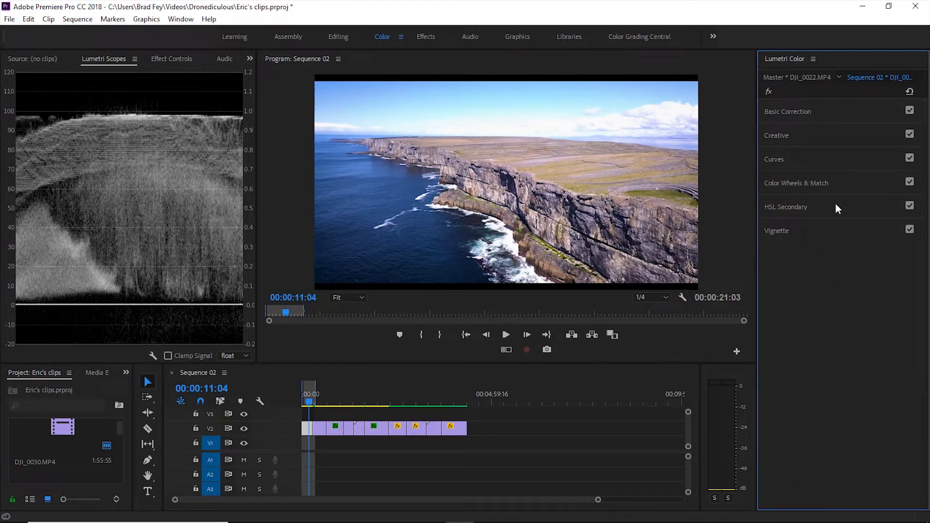
pyautogui.click(836, 207)
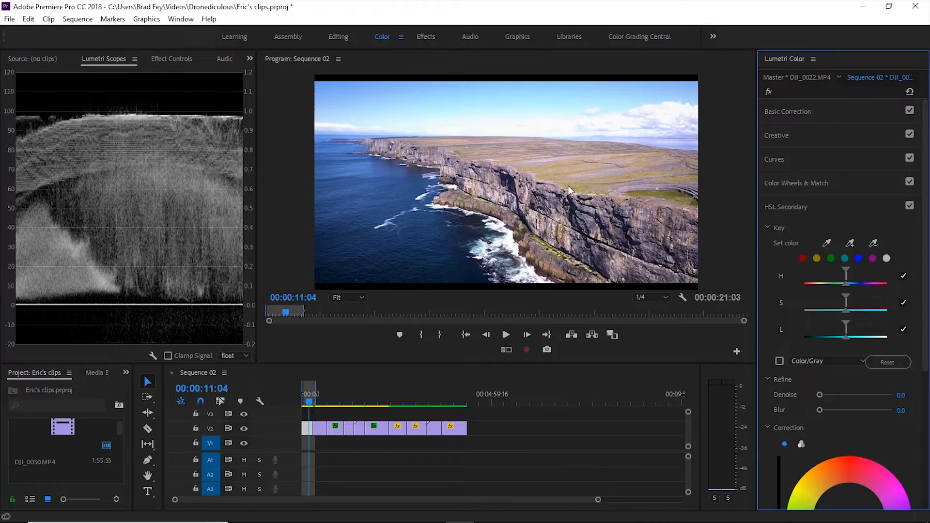
pyautogui.click(850, 209)
pyautogui.click(849, 207)
pyautogui.click(850, 211)
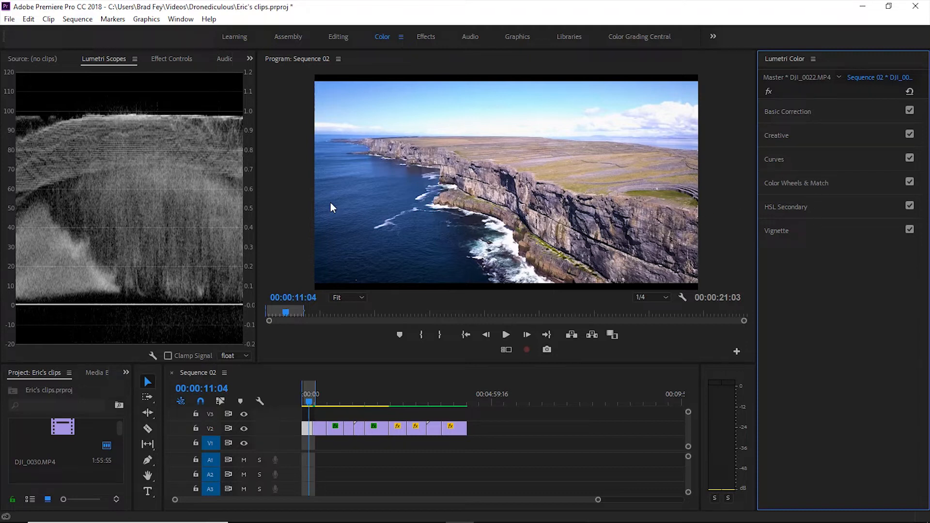
# Set the sequence's Out point at 00:00:18:08 and render from In to Out
pyautogui.moveTo(308, 403); pyautogui.dragTo(314, 404)
pyautogui.press('o')
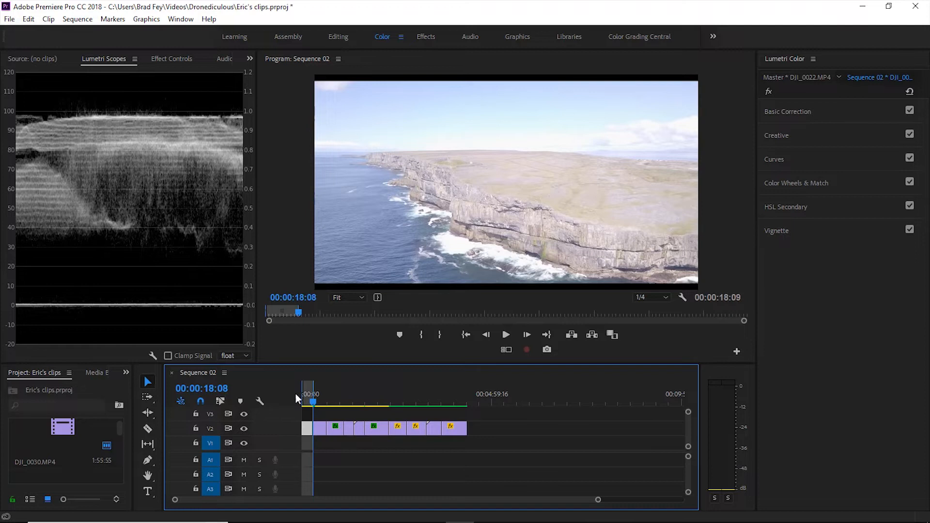
pyautogui.click(77, 19)
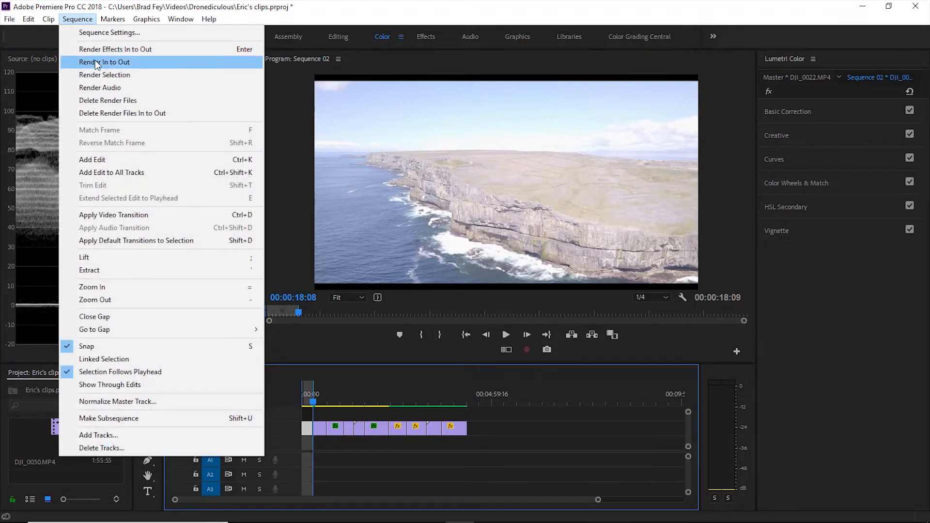
pyautogui.click(93, 63)
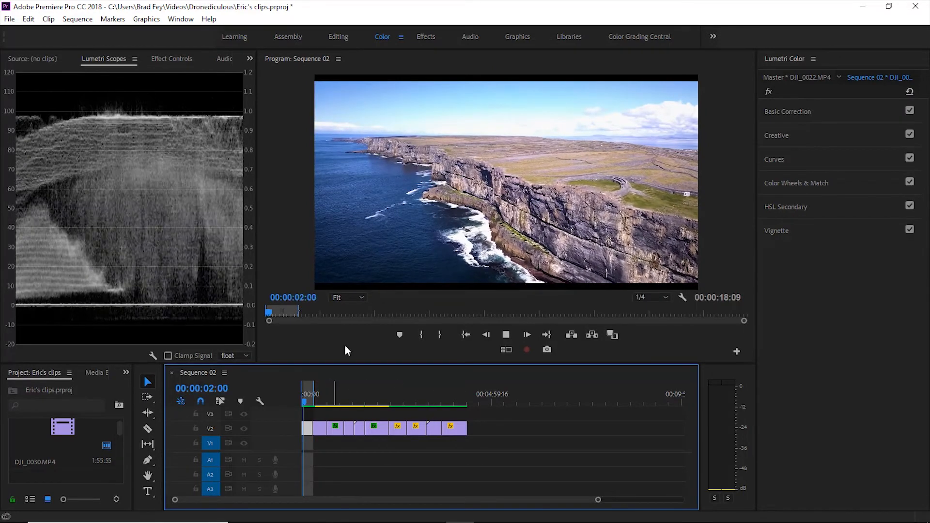
# Review the rendered grade in a temporarily enlarged Program Monitor, then stop playback
pyautogui.moveTo(419, 365); pyautogui.dragTo(420, 450)
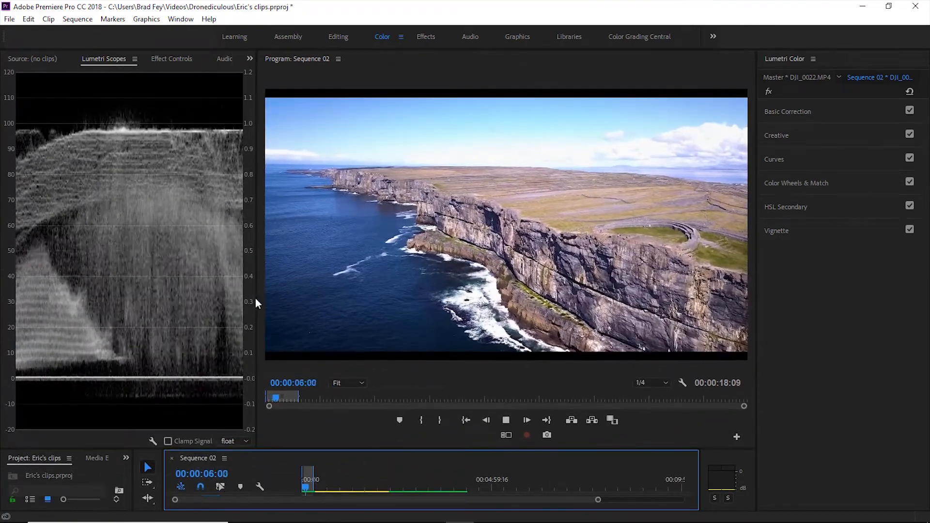
pyautogui.moveTo(246, 299); pyautogui.dragTo(196, 297)
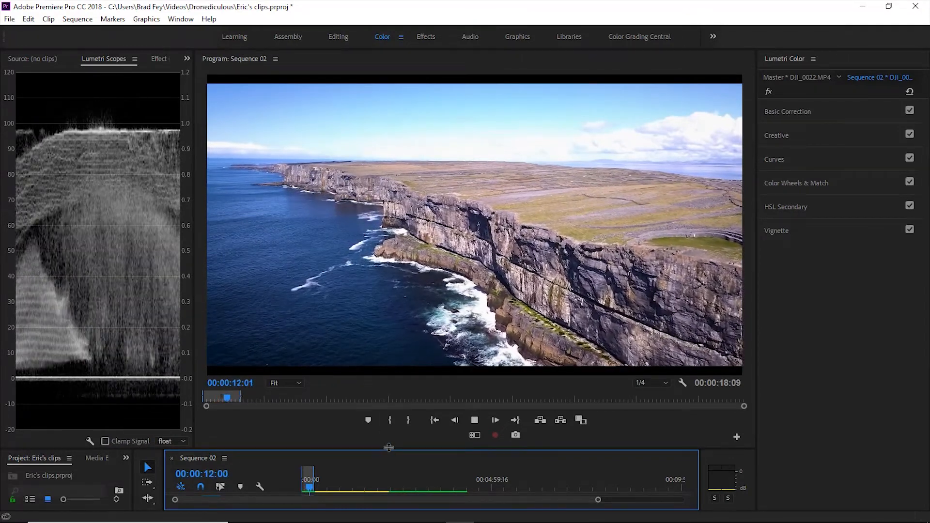
pyautogui.moveTo(391, 447); pyautogui.dragTo(415, 344)
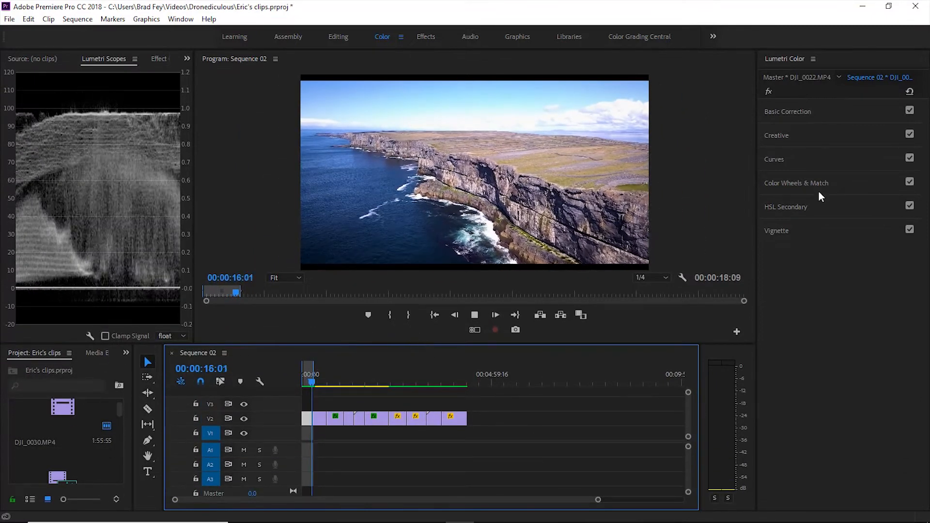
pyautogui.press('space')
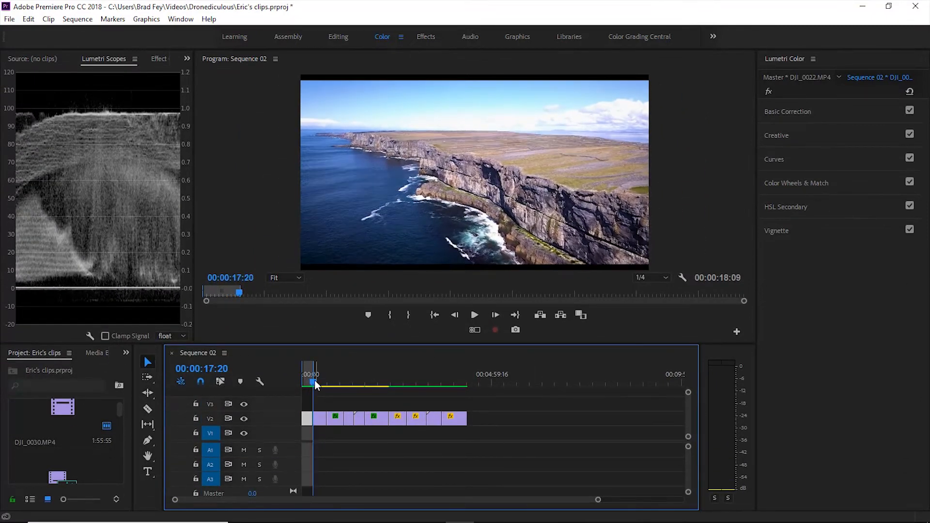
# Compare the frame at 00:00:10:02 with and without the Basic Correction, Curves, Color Wheels & Match and Vignette adjustments, leaving all enabled
pyautogui.moveTo(314, 383); pyautogui.dragTo(309, 382)
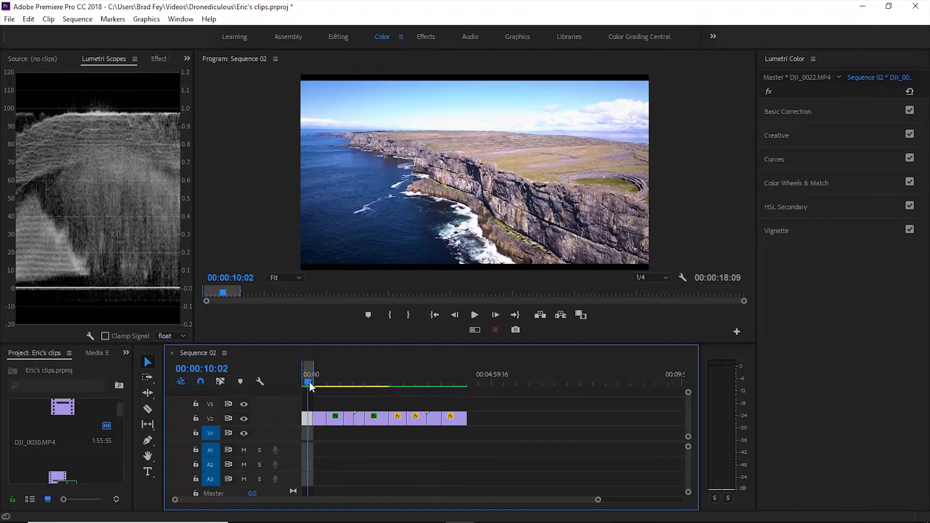
pyautogui.click(910, 111)
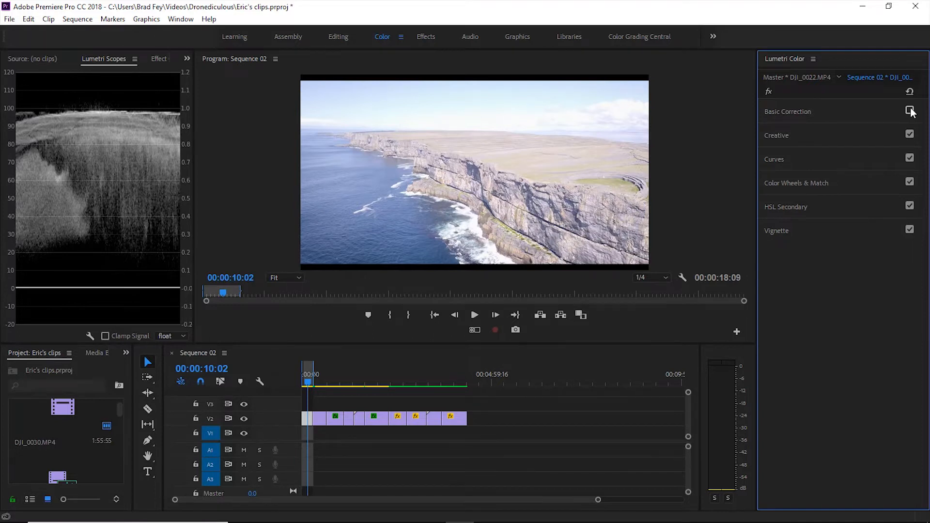
pyautogui.click(909, 158)
pyautogui.click(909, 182)
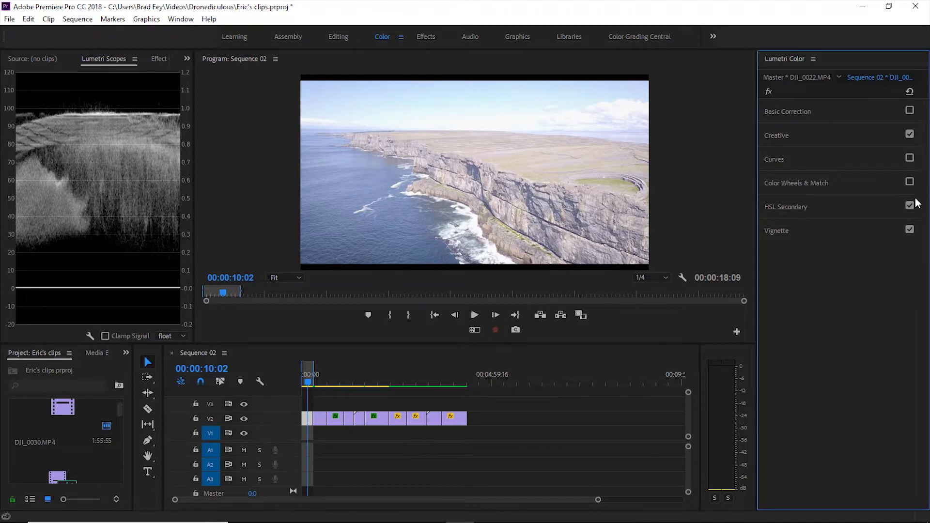
pyautogui.click(910, 230)
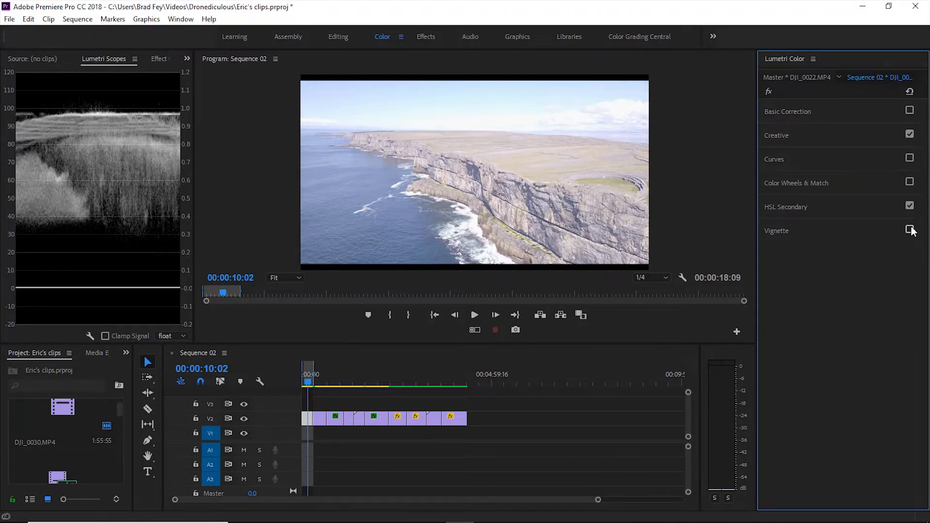
pyautogui.click(909, 230)
pyautogui.click(910, 182)
pyautogui.click(910, 158)
pyautogui.click(909, 110)
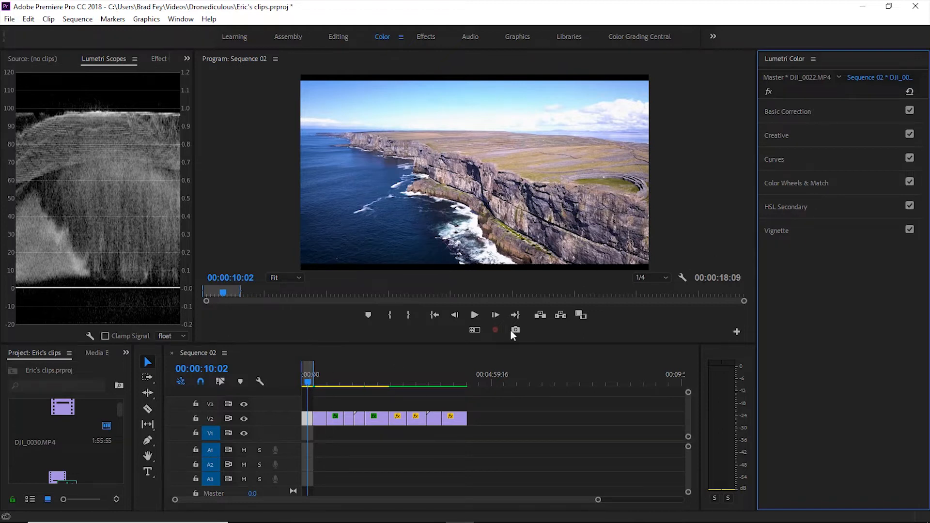
# Compare the first clip with the ungraded second clip, and copy the graded first clip in the timeline
pyautogui.moveTo(311, 388); pyautogui.dragTo(306, 388)
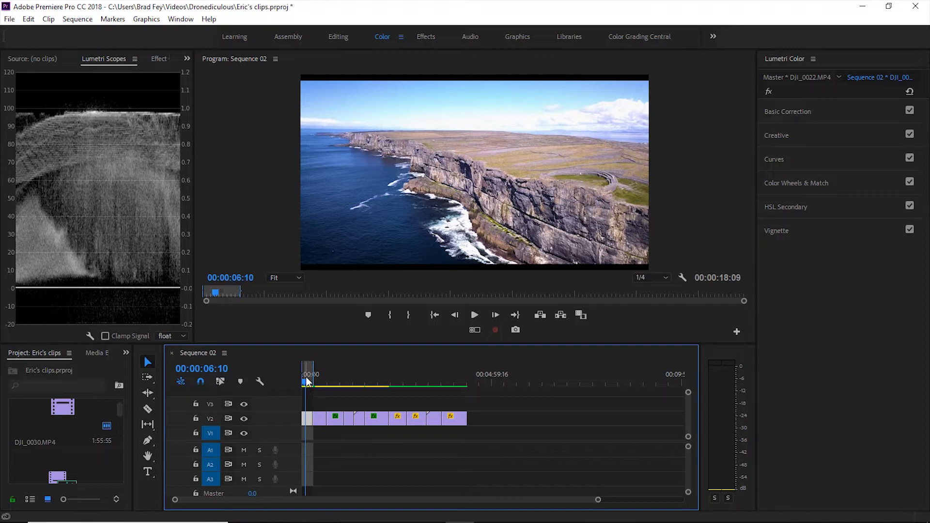
pyautogui.moveTo(307, 382); pyautogui.dragTo(320, 383)
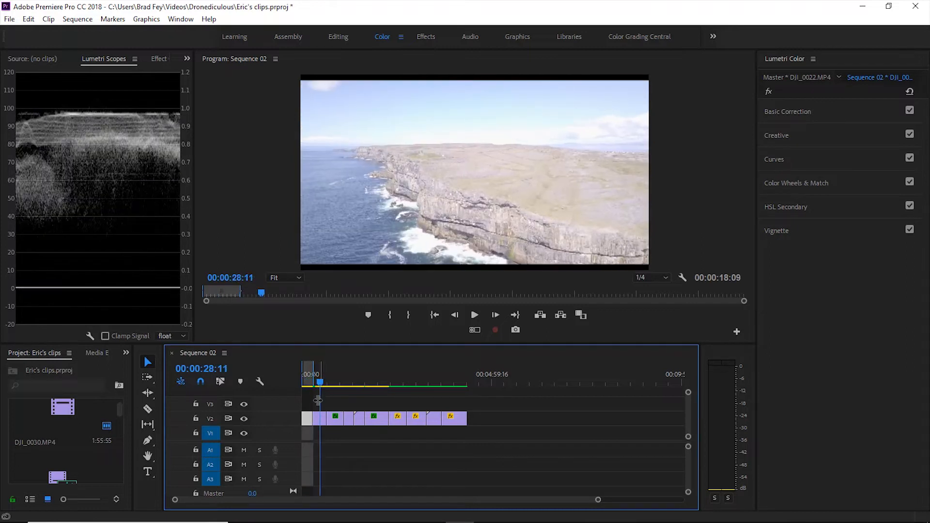
pyautogui.moveTo(319, 384); pyautogui.dragTo(307, 384)
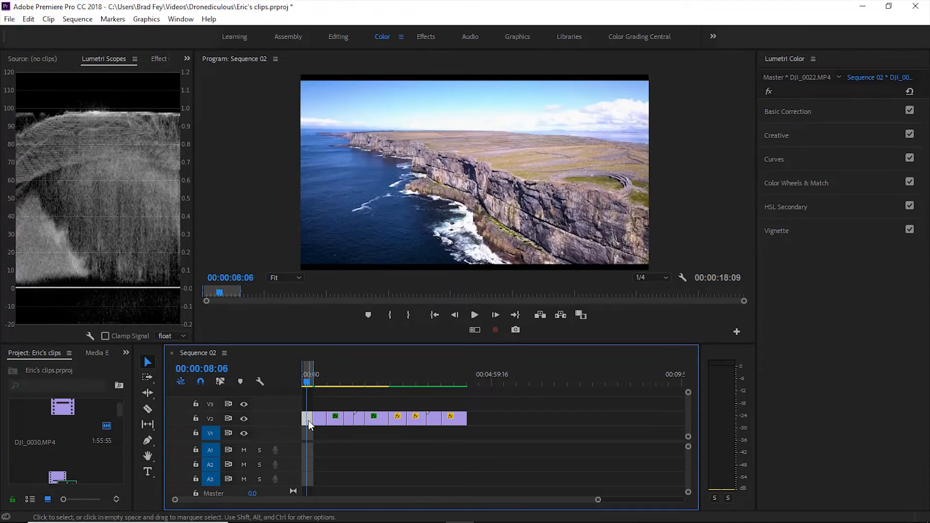
pyautogui.rightClick(310, 420)
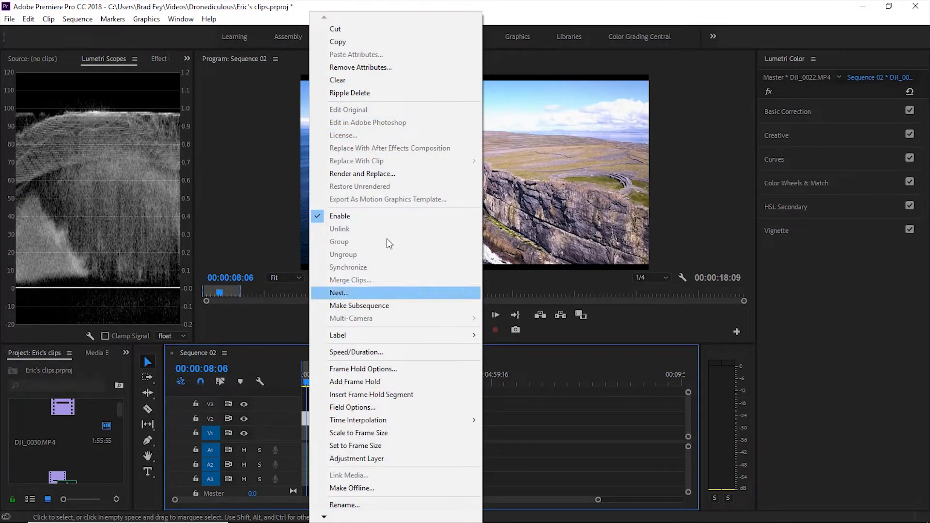
pyautogui.click(351, 43)
# Paste only the copied Lumetri Color effect onto the ungraded second clip, with the playhead at 00:00:27:13
pyautogui.moveTo(306, 382); pyautogui.dragTo(321, 384)
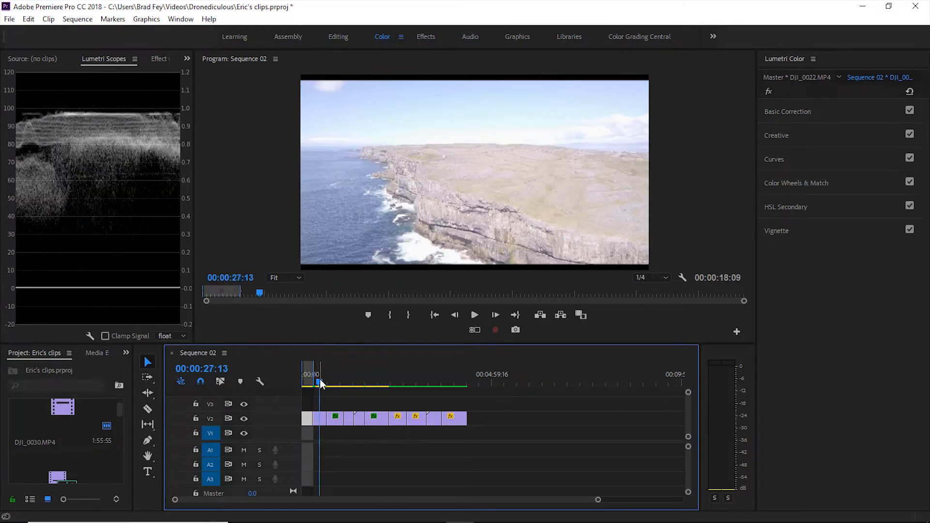
pyautogui.rightClick(321, 421)
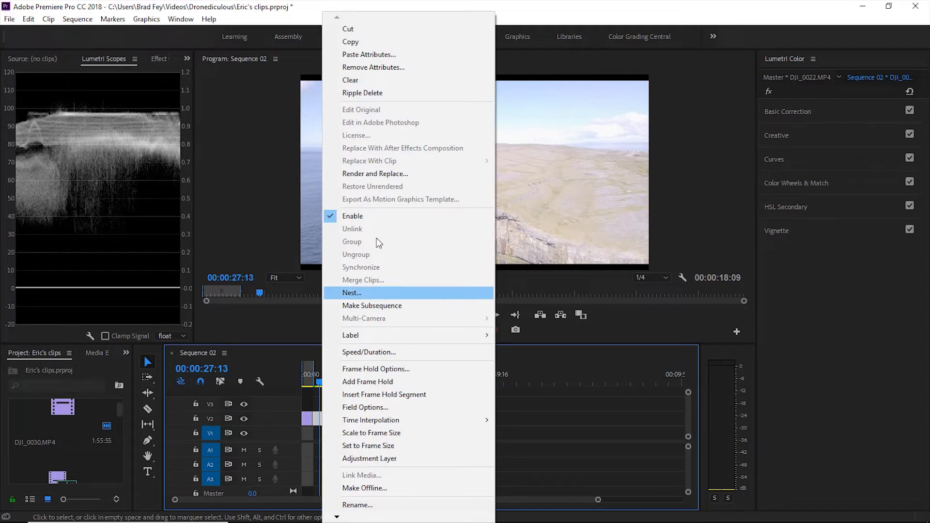
pyautogui.click(364, 56)
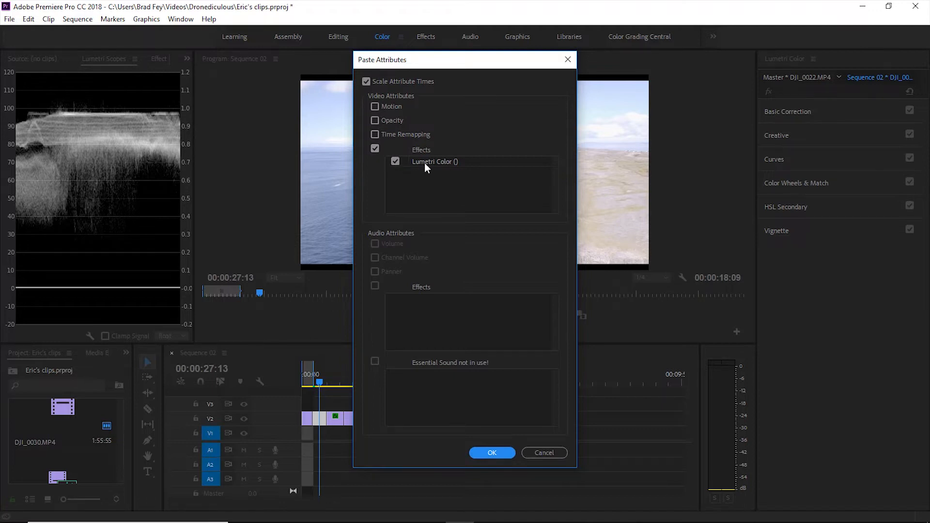
pyautogui.click(496, 452)
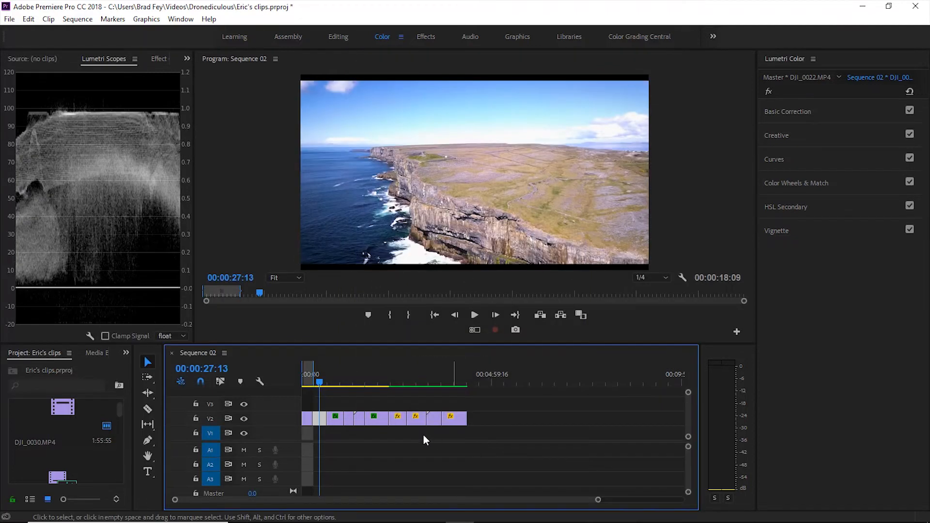
# Paste the copied Lumetri Color grade onto the third clip, with the playhead at 00:00:51:09
pyautogui.moveTo(321, 380); pyautogui.dragTo(336, 367)
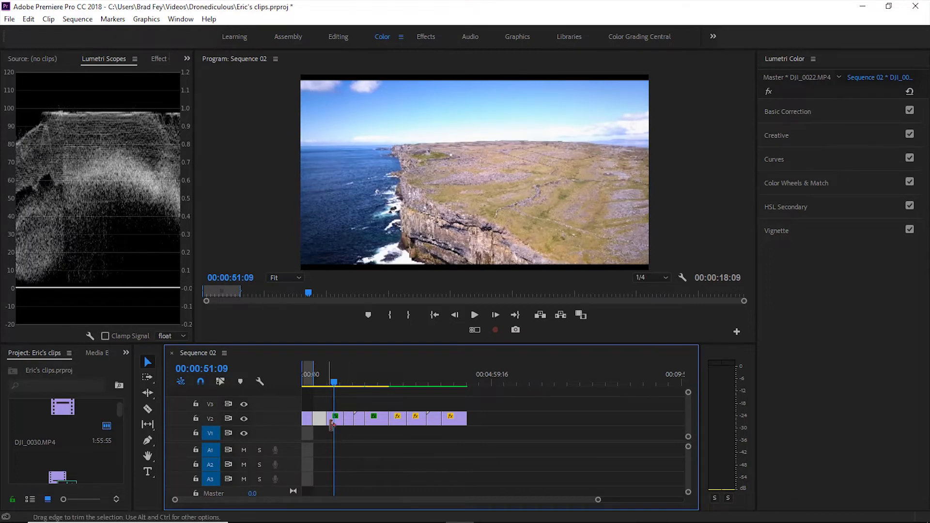
pyautogui.click(336, 421)
pyautogui.rightClick(336, 421)
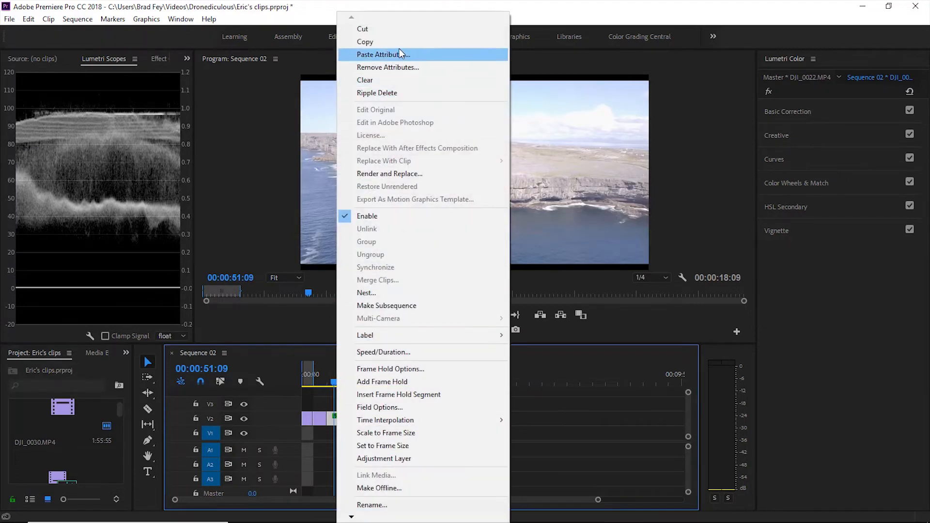
pyautogui.click(399, 53)
pyautogui.click(492, 453)
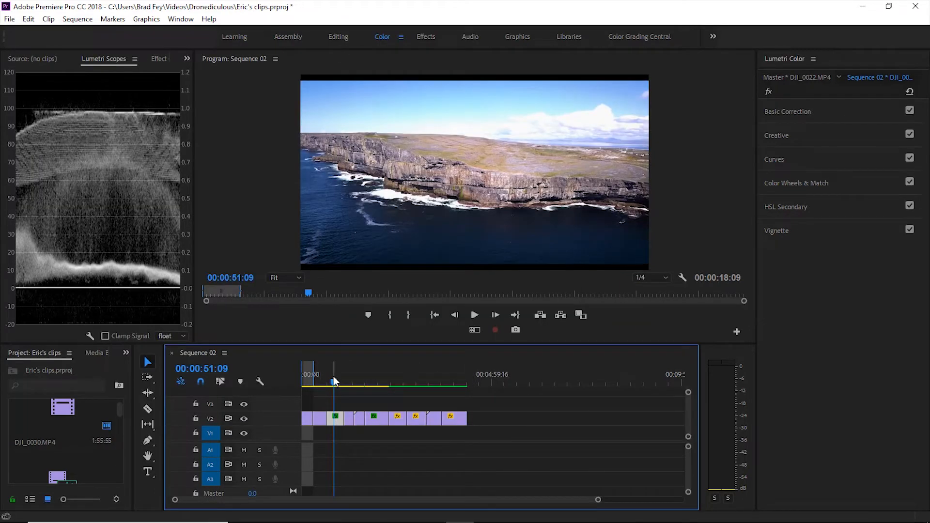
# Paste the copied Lumetri Color grade onto the fourth clip, with the playhead at 00:01:12:11
pyautogui.moveTo(333, 381); pyautogui.dragTo(350, 388)
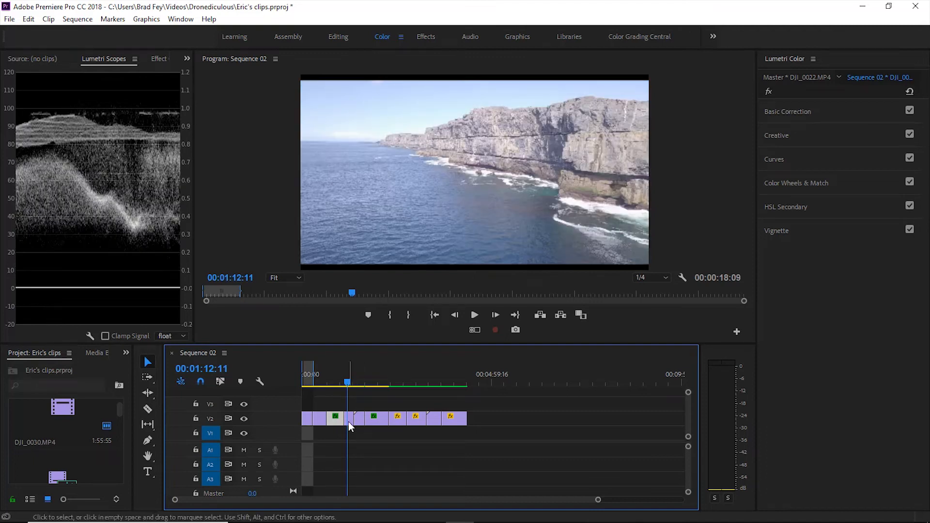
pyautogui.rightClick(348, 421)
pyautogui.click(395, 54)
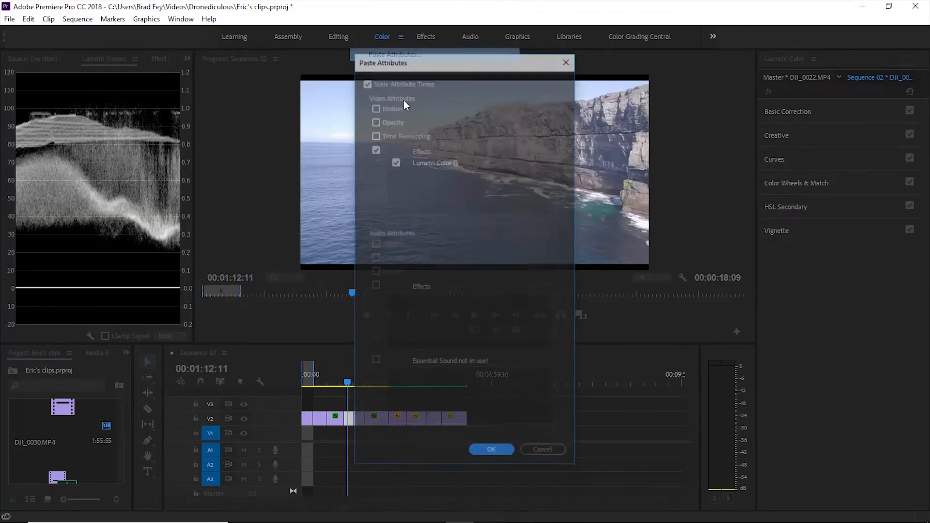
pyautogui.click(491, 451)
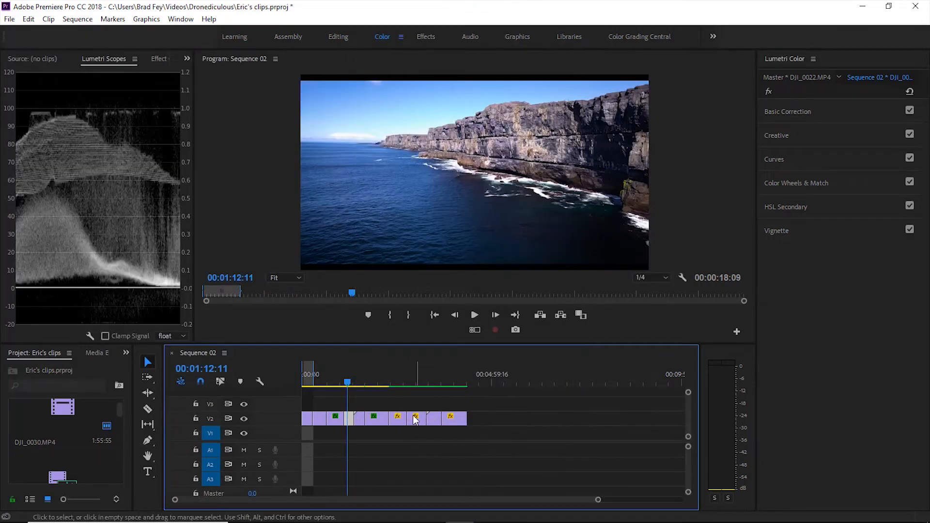
# Select the green-headland clip DJI_0032 at 00:01:29:00 and open its Basic Correction settings
pyautogui.moveTo(346, 381)
pyautogui.mouseDown()
pyautogui.moveTo(307, 372)
pyautogui.moveTo(353, 369)
pyautogui.mouseUp()
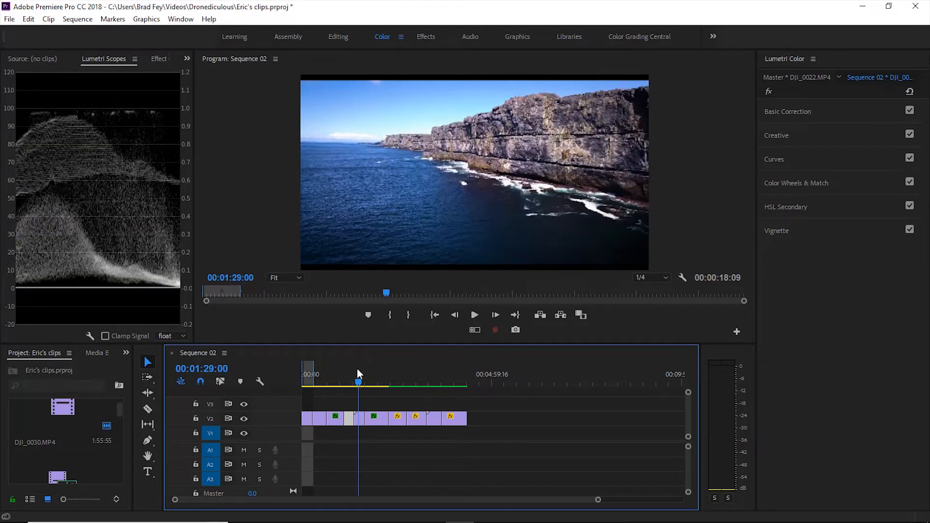
pyautogui.click(359, 419)
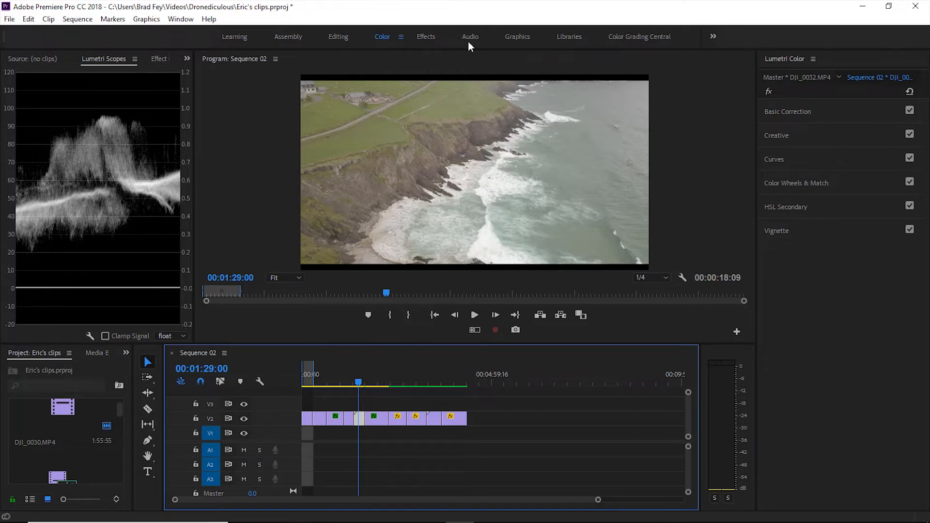
pyautogui.click(837, 113)
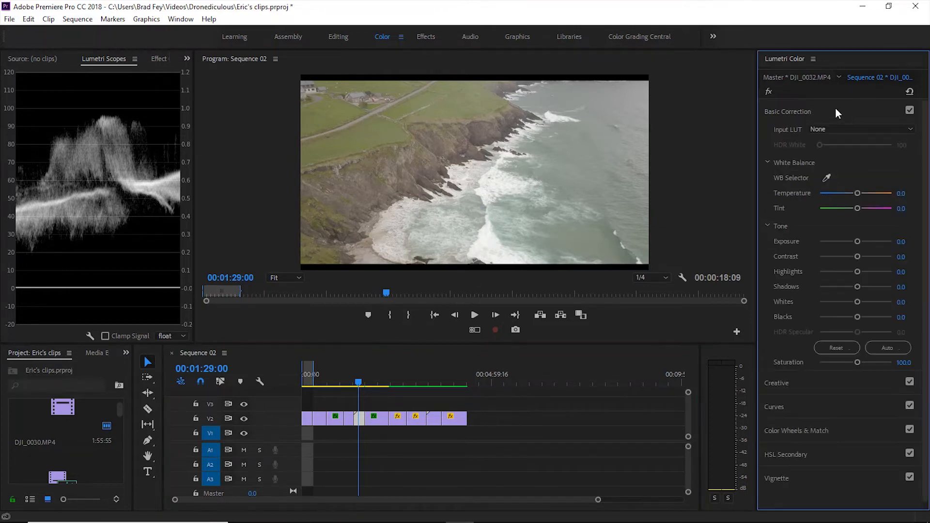
# Try small Exposure changes on the clip, including 0.4, and reset Exposure to its default
pyautogui.moveTo(858, 241); pyautogui.dragTo(853, 240)
pyautogui.doubleClick(855, 240)
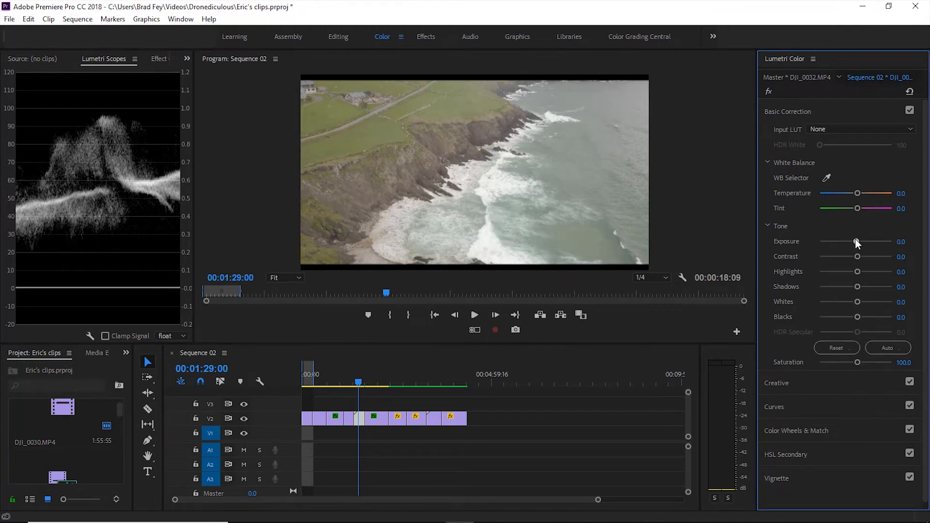
pyautogui.moveTo(855, 240); pyautogui.dragTo(857, 241)
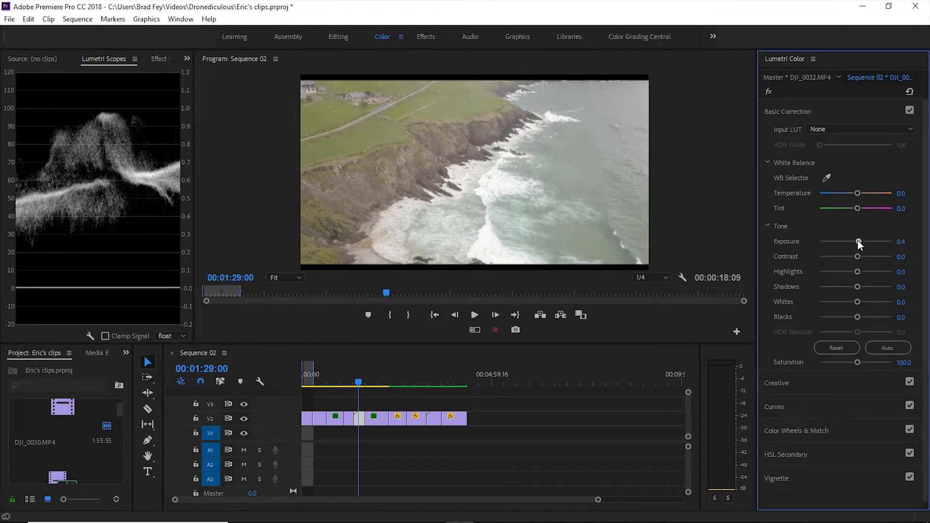
pyautogui.doubleClick(855, 241)
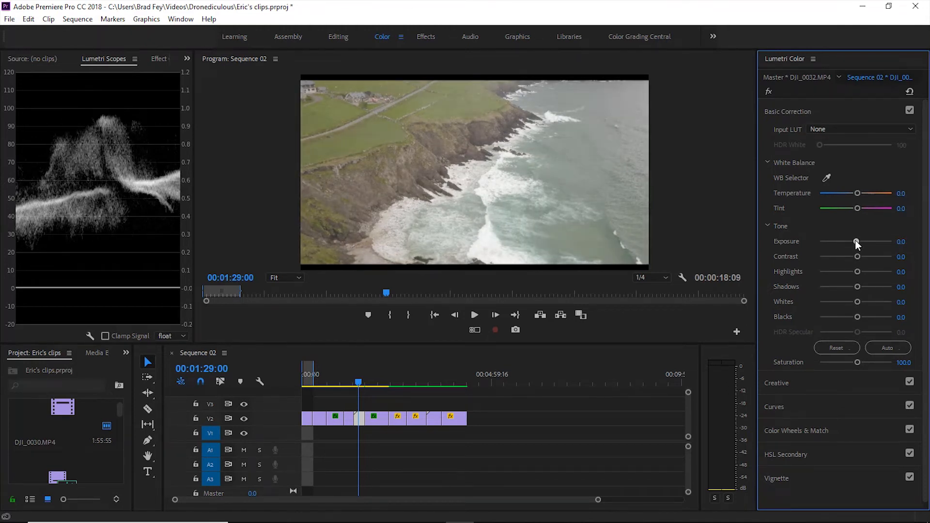
# Set the clip's Contrast to 18.4, Highlights to -56.8, Shadows to -100, Whites to 2.4 and Blacks to -100, and fine-tune Saturation
pyautogui.moveTo(858, 256); pyautogui.dragTo(812, 286)
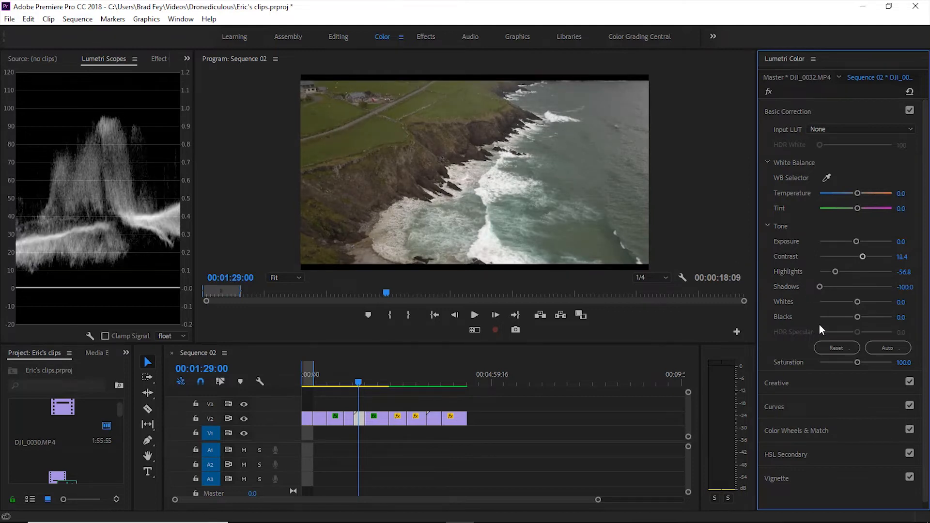
pyautogui.moveTo(856, 303)
pyautogui.mouseDown()
pyautogui.moveTo(846, 302)
pyautogui.moveTo(855, 303)
pyautogui.mouseUp()
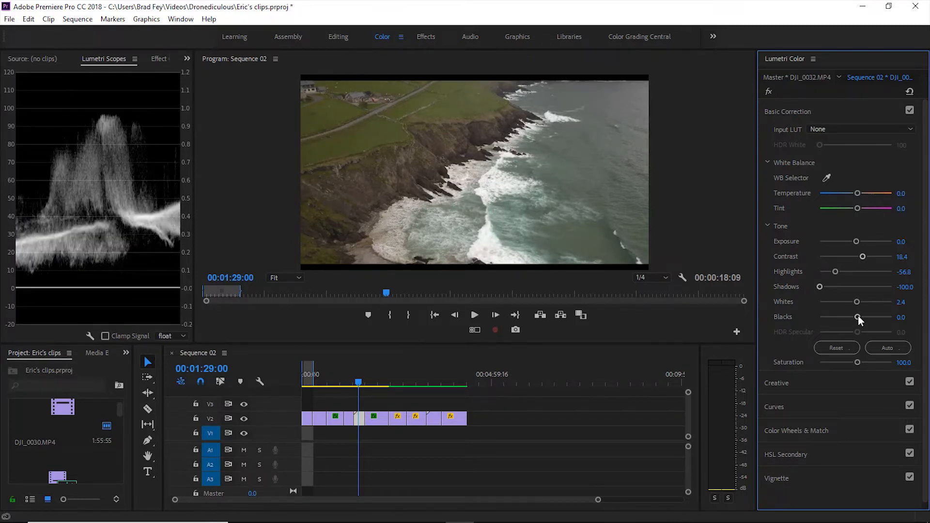
pyautogui.moveTo(857, 316); pyautogui.dragTo(754, 325)
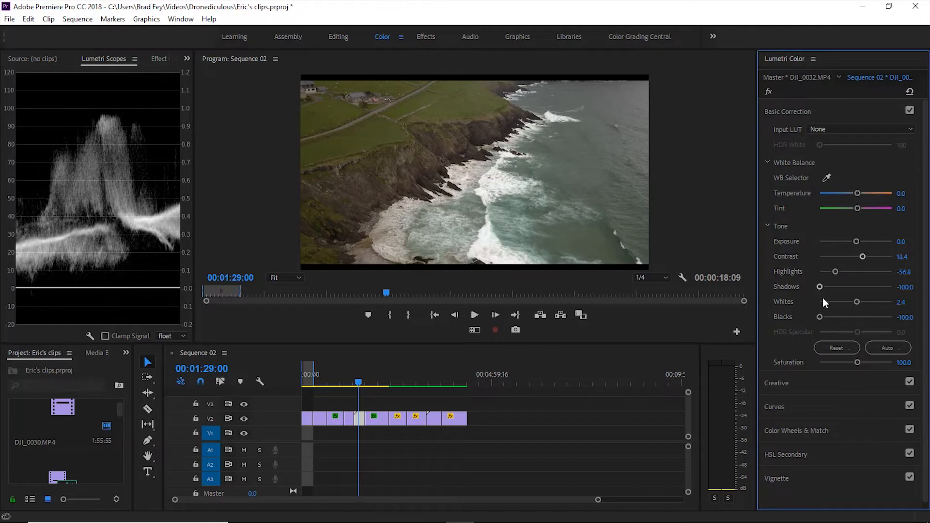
pyautogui.moveTo(859, 361); pyautogui.dragTo(856, 364)
# Shape the clip's white RGB curve into a gentle S with a fixed midpoint, raised highlights and lowered shadows
pyautogui.click(839, 406)
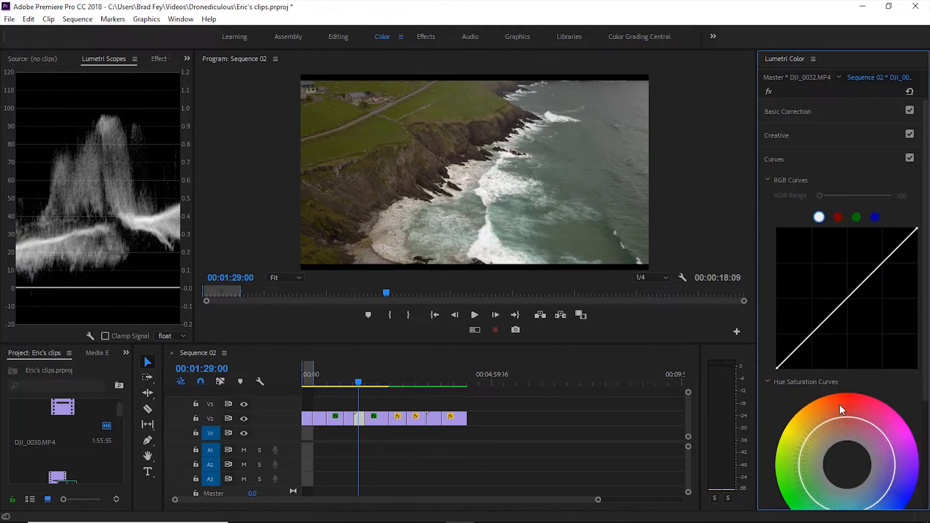
pyautogui.click(845, 301)
pyautogui.moveTo(884, 261); pyautogui.dragTo(888, 250)
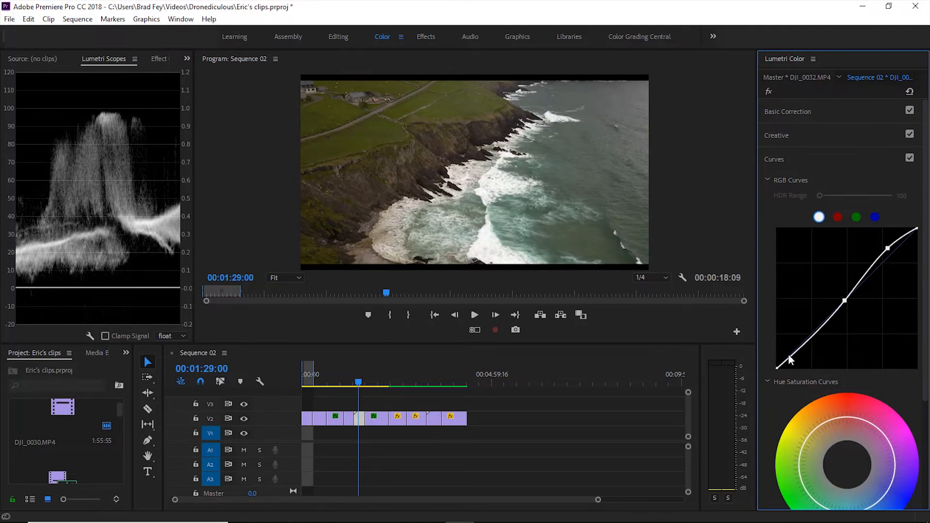
pyautogui.moveTo(800, 346); pyautogui.dragTo(800, 352)
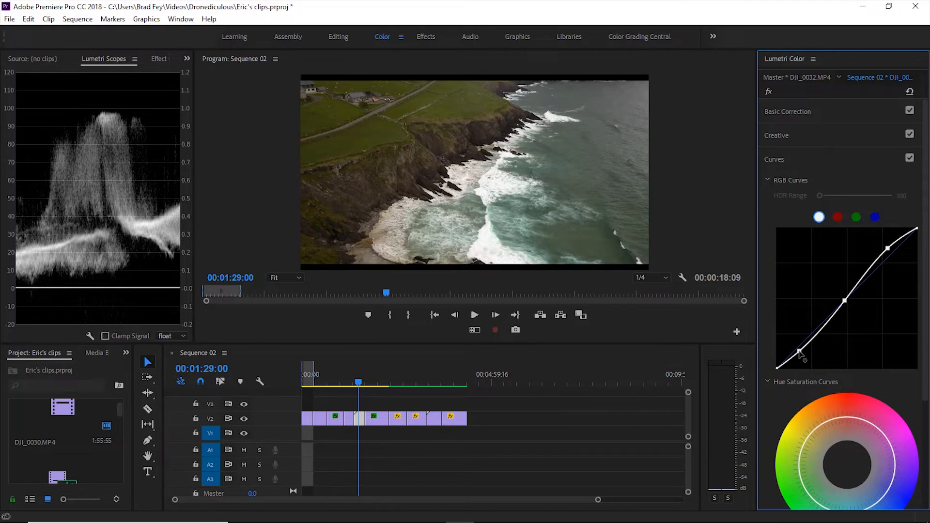
# Compare the clip with and without its Curves and Basic Correction adjustments, leaving both enabled
pyautogui.click(910, 158)
pyautogui.click(909, 158)
pyautogui.click(909, 111)
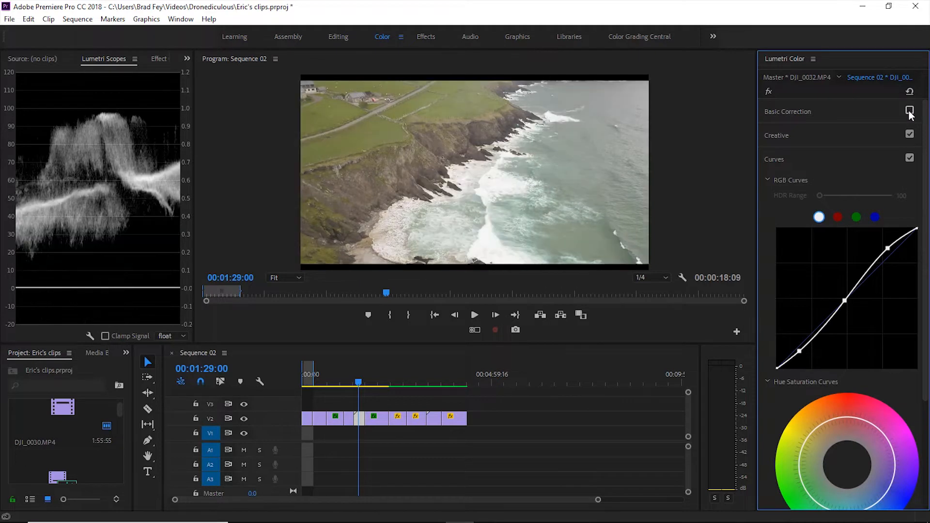
pyautogui.click(909, 159)
pyautogui.click(909, 158)
pyautogui.click(910, 111)
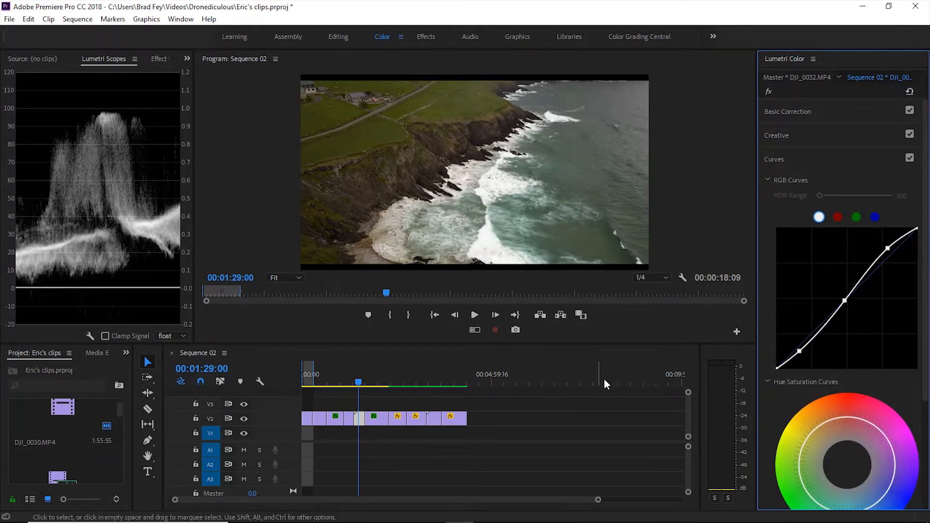
# Slightly raise the Highlights level and slightly lower the Midtones and Shadows levels in the color wheels
pyautogui.scroll(-5, 871, 286)
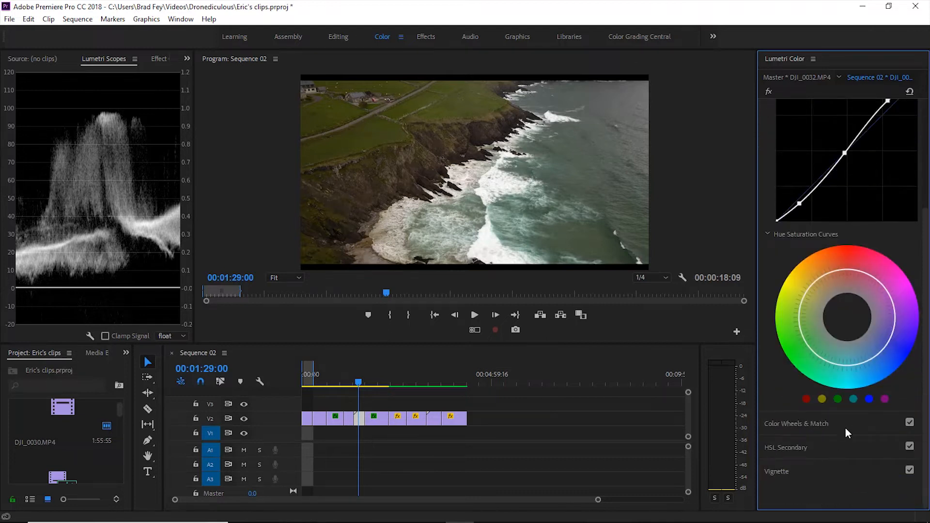
pyautogui.click(845, 426)
pyautogui.moveTo(857, 350); pyautogui.dragTo(857, 348)
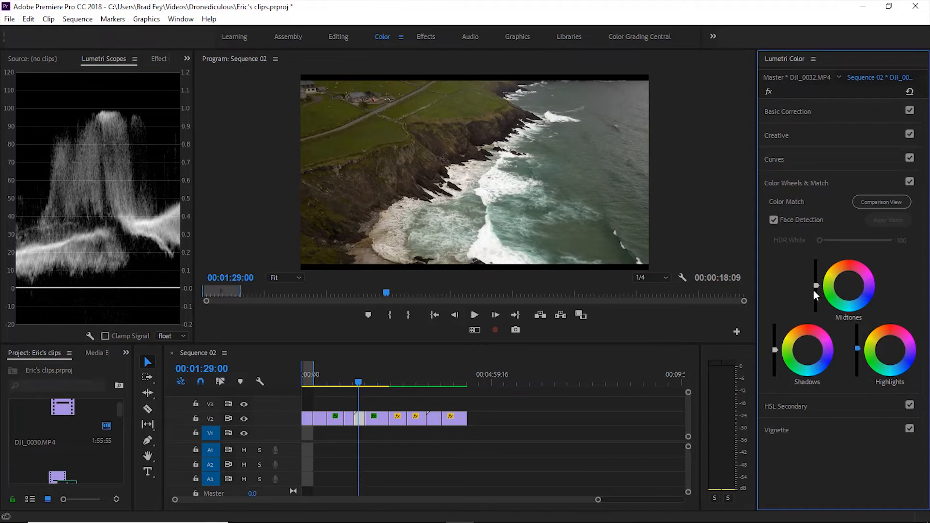
pyautogui.moveTo(816, 285); pyautogui.dragTo(816, 286)
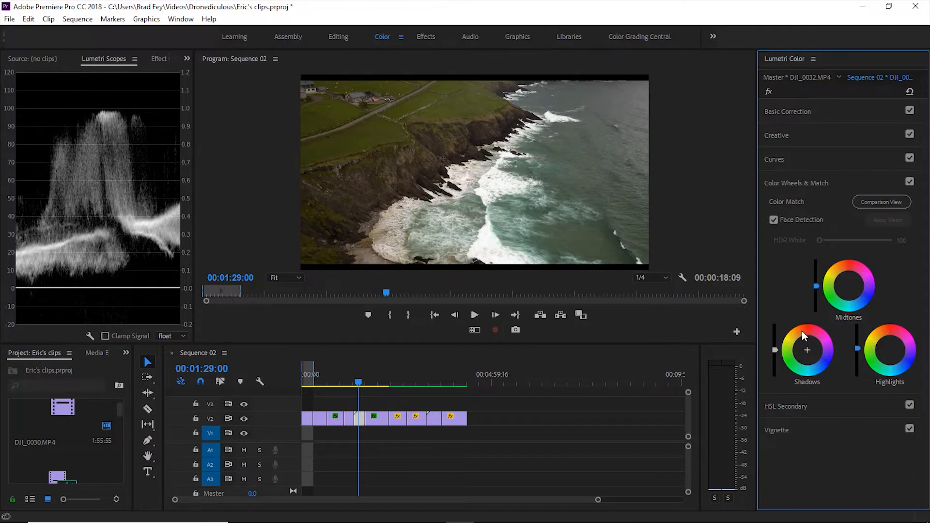
pyautogui.moveTo(774, 350); pyautogui.dragTo(774, 352)
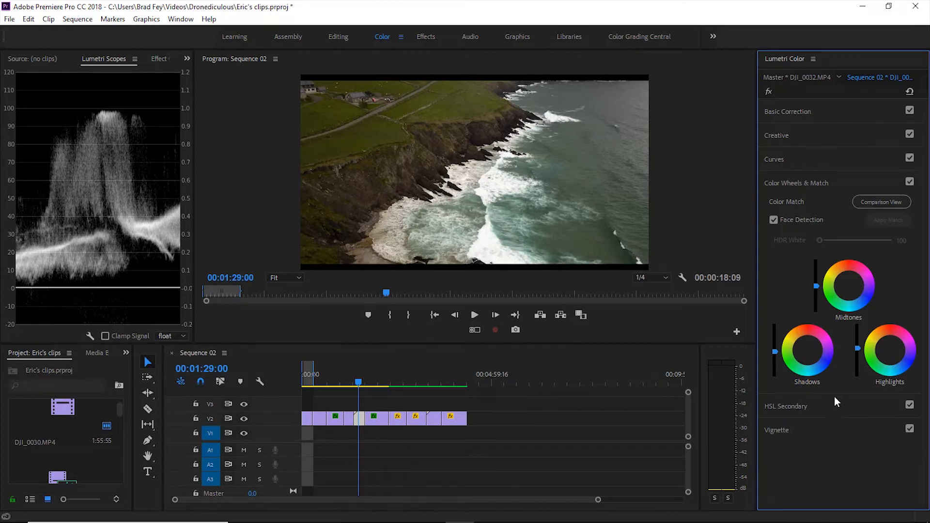
# Set the clip's Vignette Amount to -0.1 and briefly play back the graded footage
pyautogui.click(844, 430)
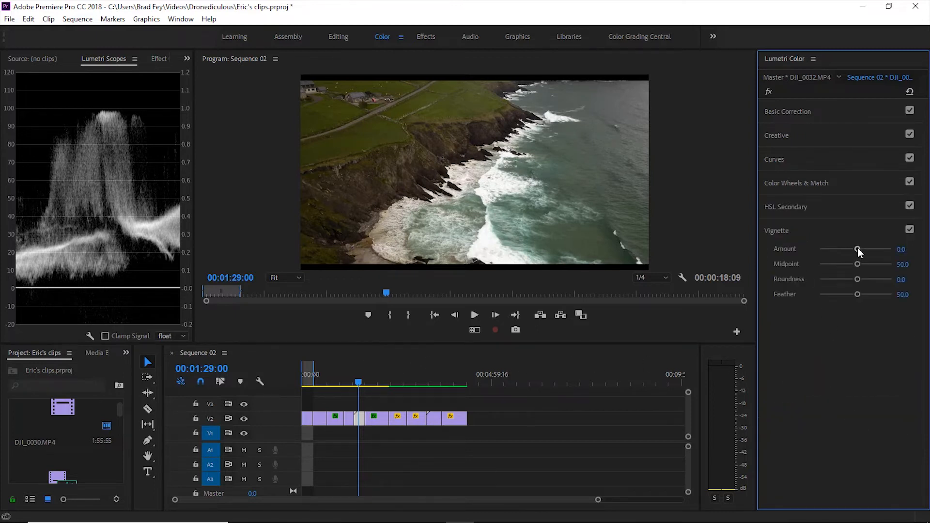
pyautogui.moveTo(858, 250); pyautogui.dragTo(855, 249)
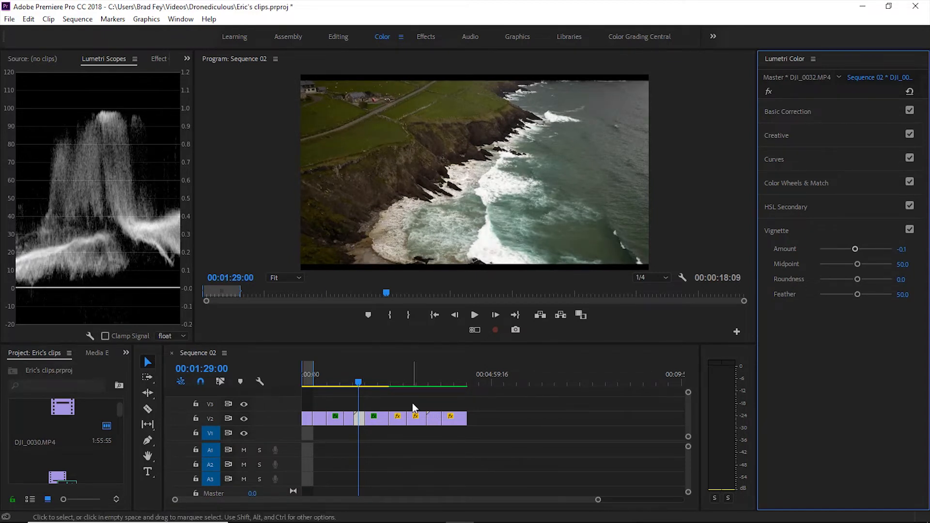
pyautogui.press('space')
pyautogui.press('space')
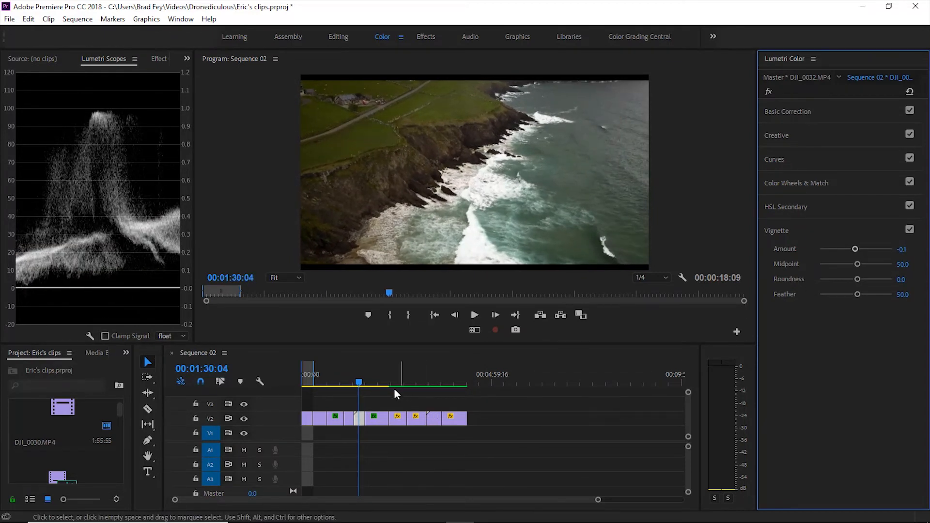
# Set the sequence's Out point at 00:01:43:16 and In point at 00:01:19:20, and render the effects from In to Out
pyautogui.click(369, 377)
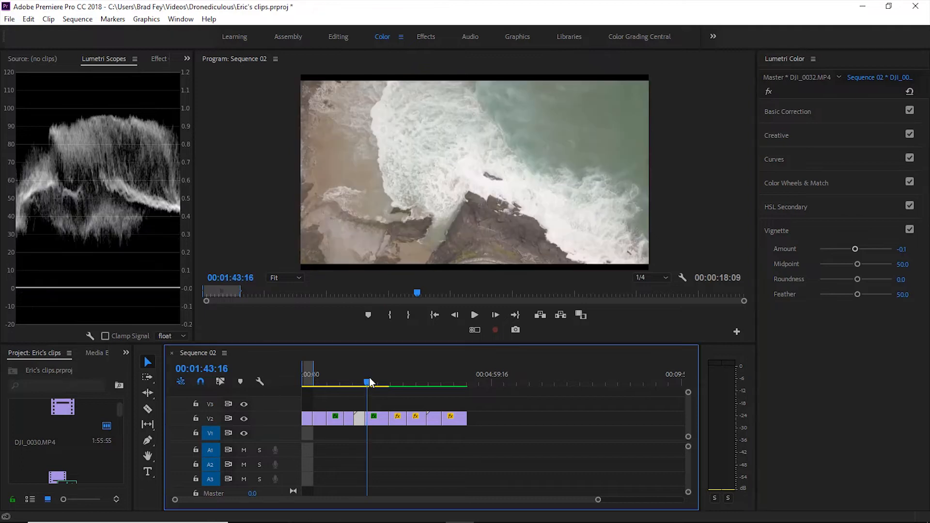
pyautogui.press('o')
pyautogui.click(356, 376)
pyautogui.click(354, 378)
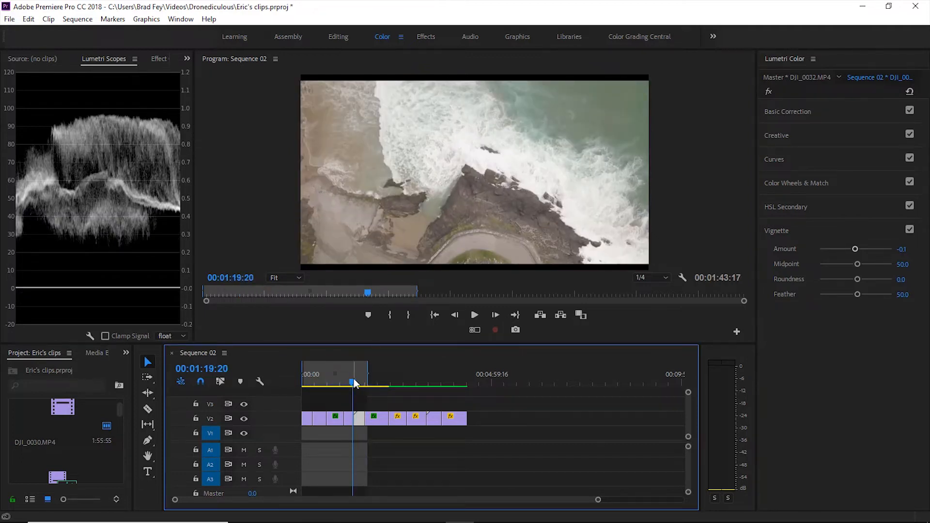
pyautogui.press('i')
pyautogui.click(77, 19)
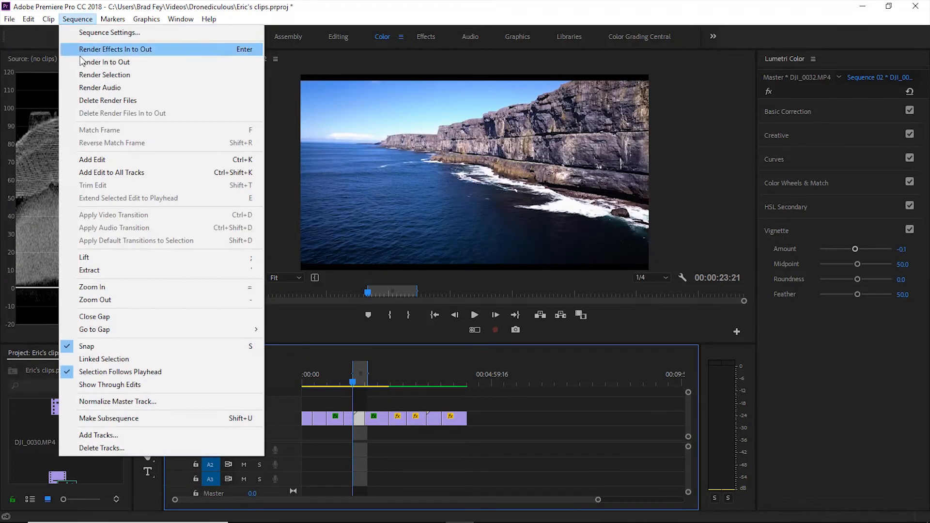
pyautogui.click(80, 53)
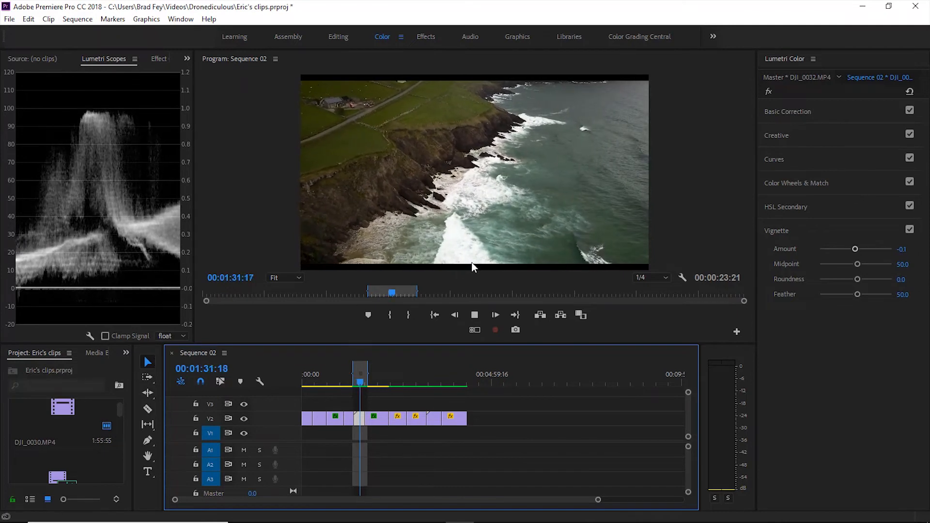
# Copy the differently lit clip's Lumetri Color effect and paste it onto the following clip at 00:01:59:06 without motion, opacity or time remapping
pyautogui.press('space')
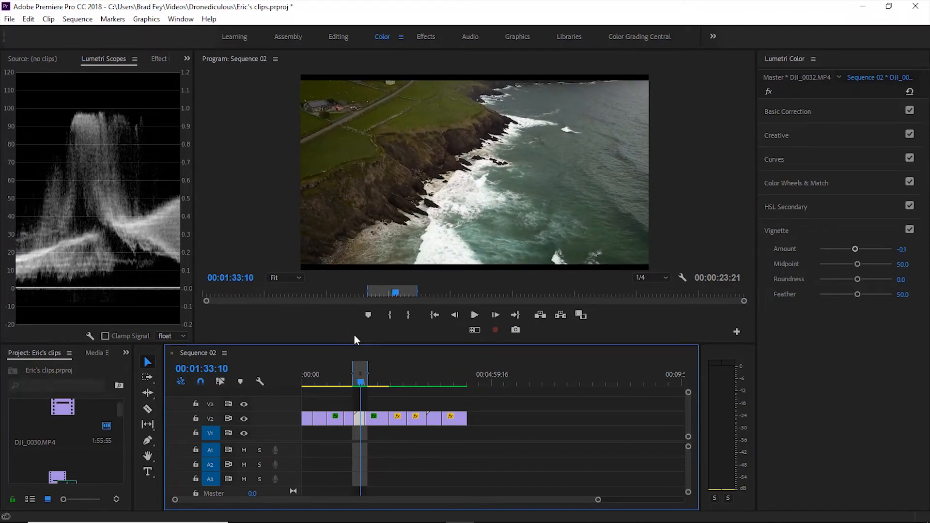
pyautogui.moveTo(360, 382); pyautogui.dragTo(379, 376)
pyautogui.rightClick(360, 414)
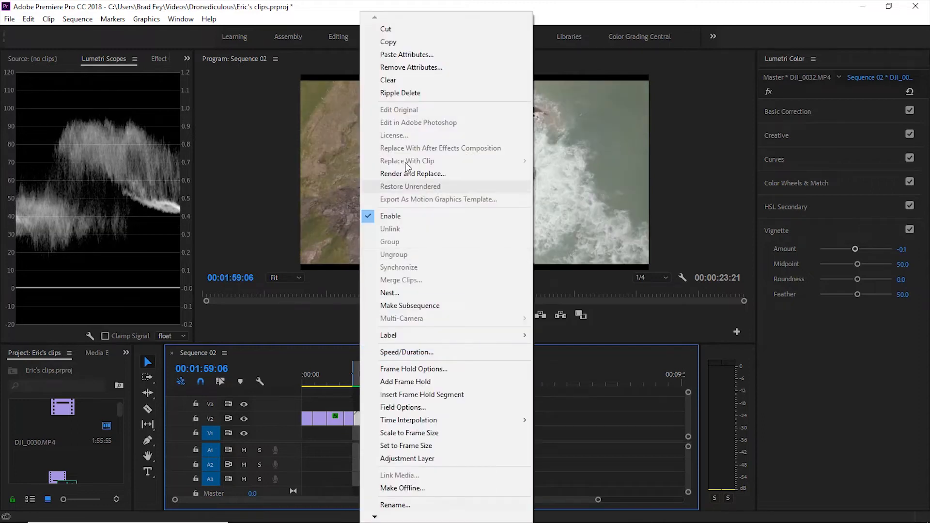
pyautogui.click(415, 43)
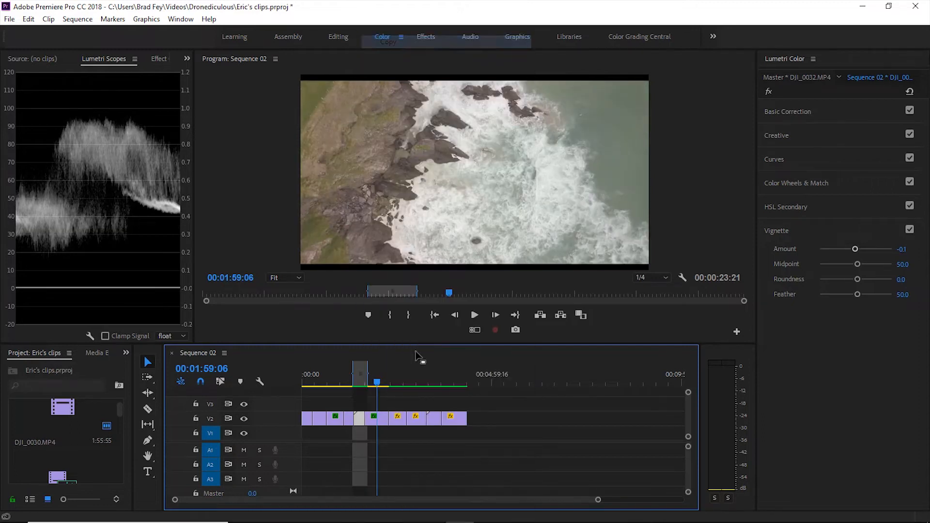
pyautogui.rightClick(386, 416)
pyautogui.rightClick(380, 422)
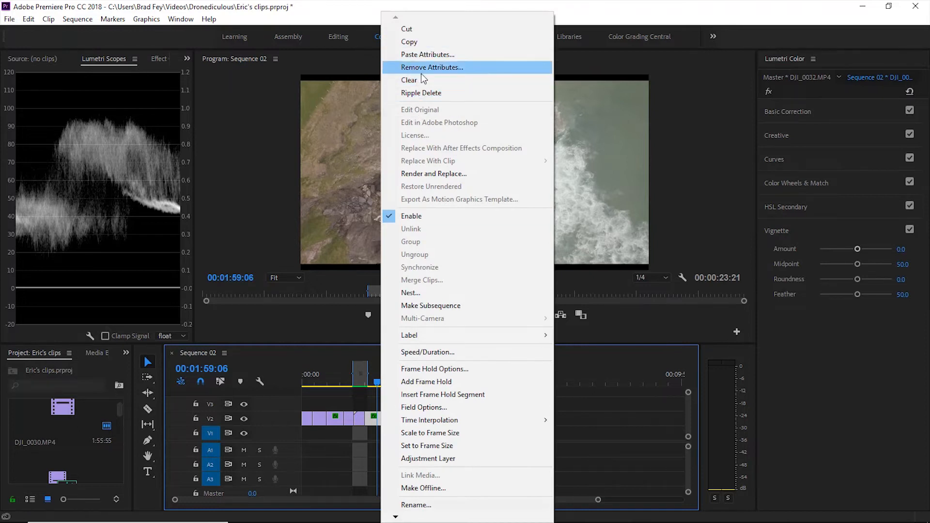
pyautogui.click(423, 54)
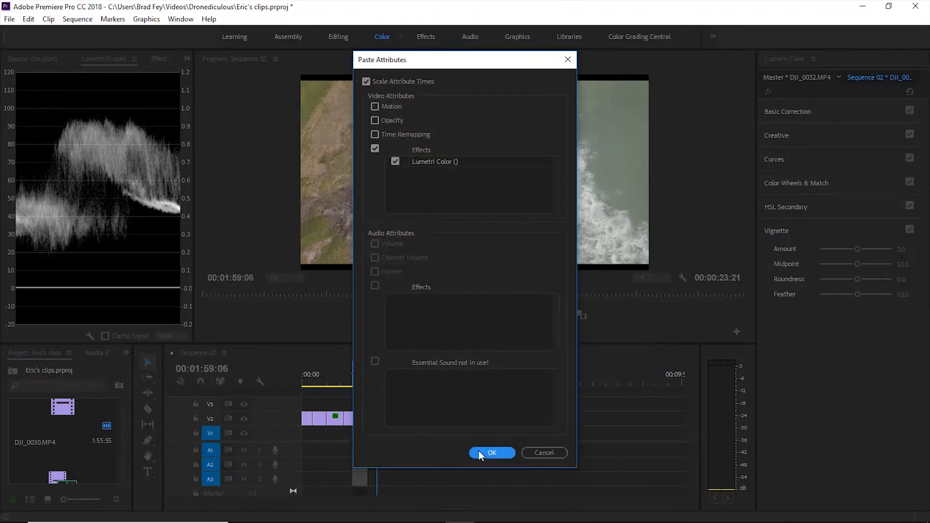
pyautogui.click(490, 452)
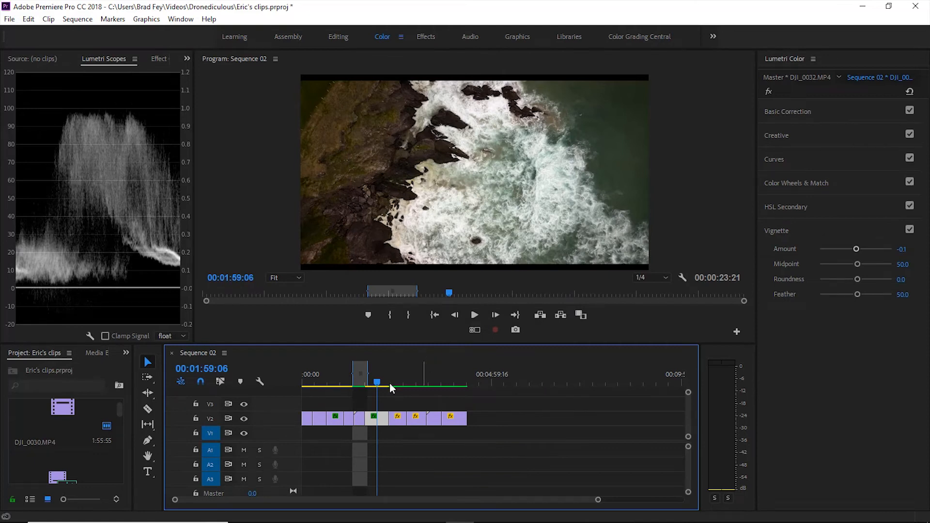
# Raise the newly graded clip's Basic Correction Shadows to -92.0
pyautogui.moveTo(373, 379)
pyautogui.mouseDown()
pyautogui.moveTo(363, 378)
pyautogui.moveTo(379, 374)
pyautogui.mouseUp()
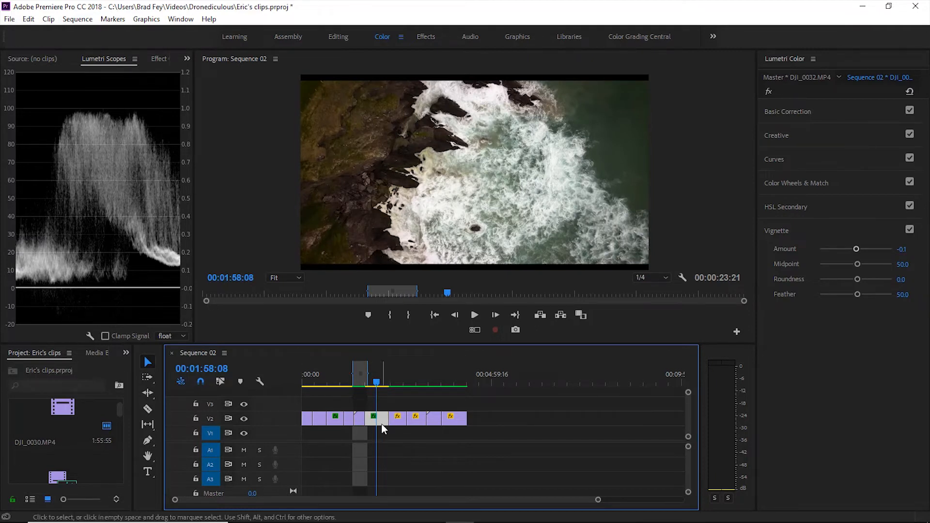
pyautogui.click(835, 115)
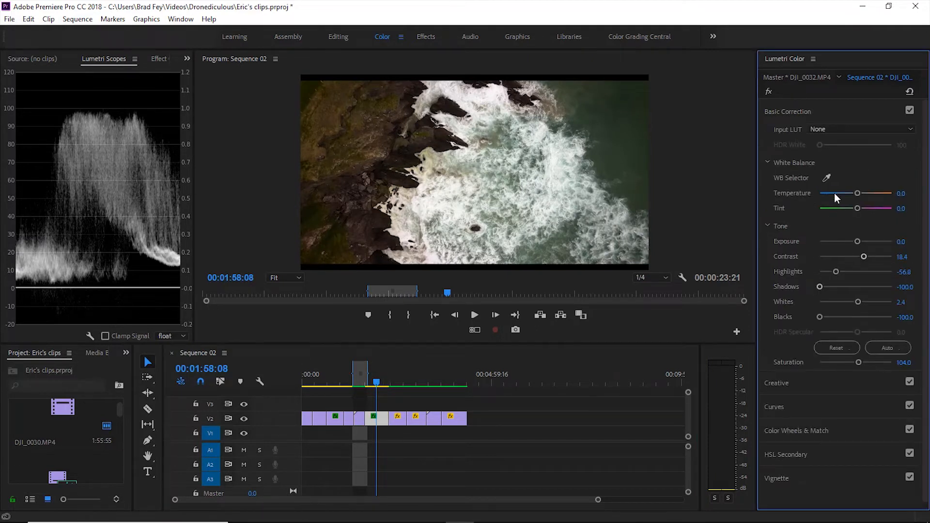
pyautogui.moveTo(822, 289)
pyautogui.mouseDown()
pyautogui.moveTo(840, 287)
pyautogui.moveTo(821, 282)
pyautogui.mouseUp()
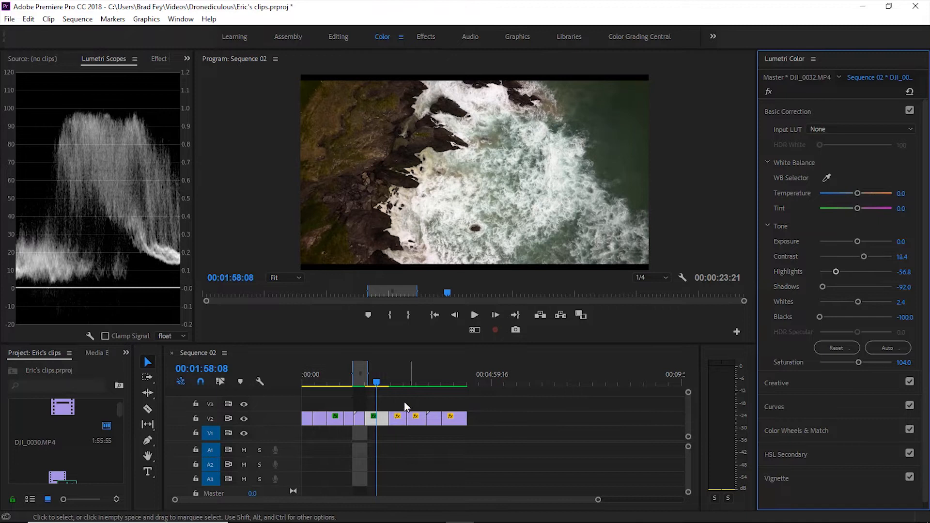
# Paste the first clip's Lumetri Color grade onto the ungraded clip at 00:03:05:08 and set its Whites to 16.8
pyautogui.moveTo(378, 382); pyautogui.dragTo(421, 377)
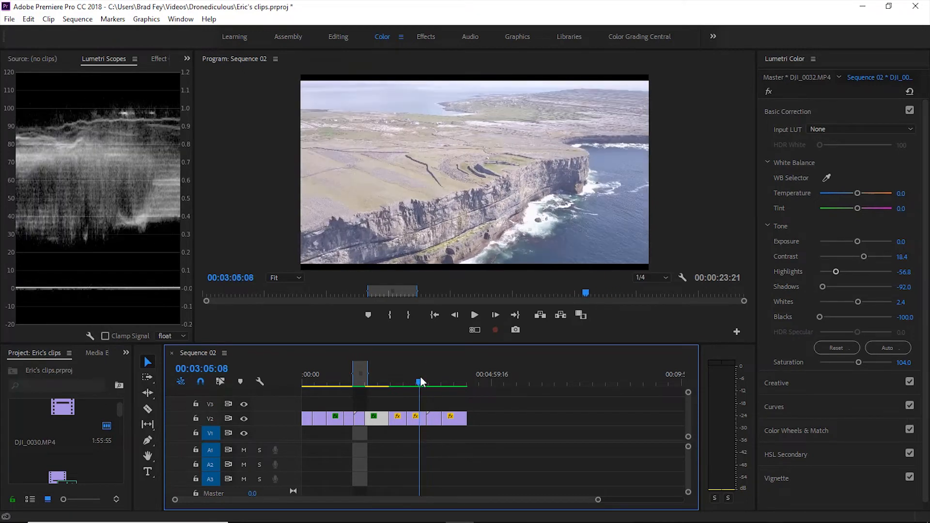
pyautogui.click(307, 420)
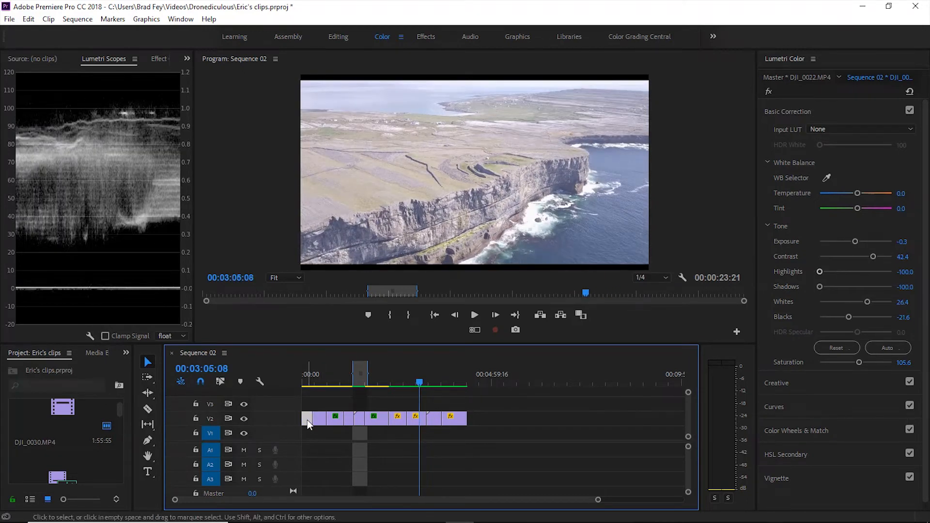
pyautogui.rightClick(307, 420)
pyautogui.click(354, 47)
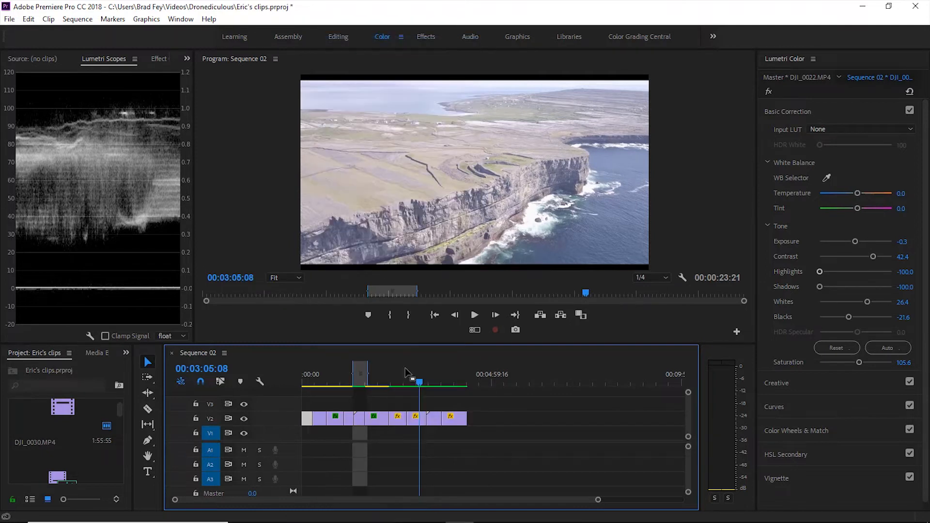
pyautogui.rightClick(420, 419)
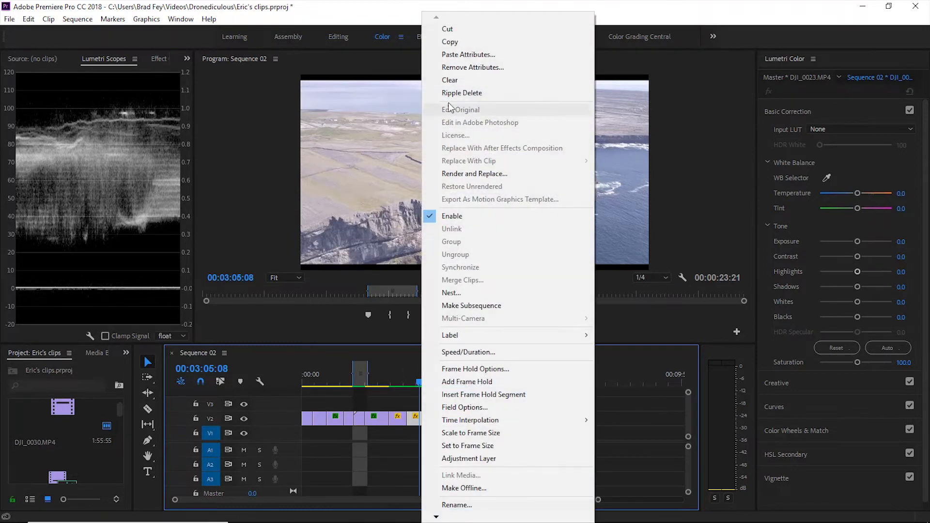
pyautogui.click(463, 55)
pyautogui.click(492, 452)
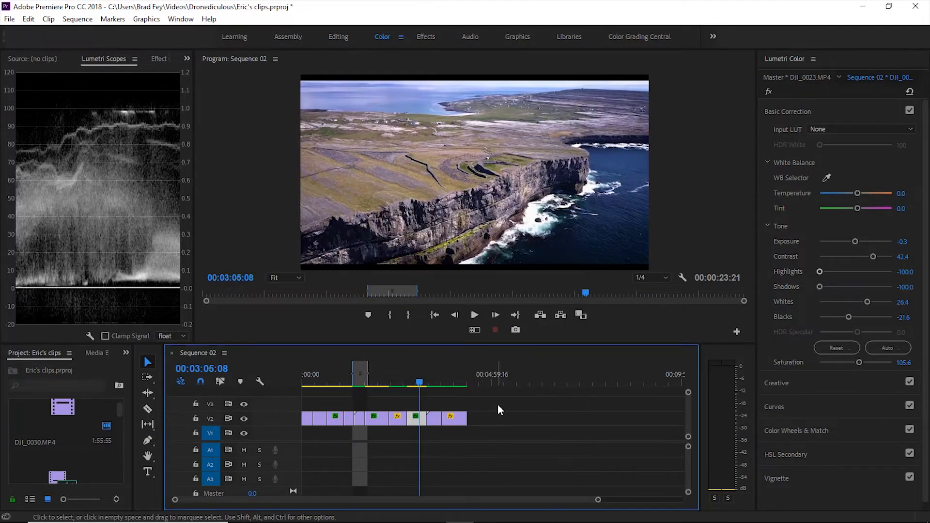
pyautogui.moveTo(420, 380); pyautogui.dragTo(417, 377)
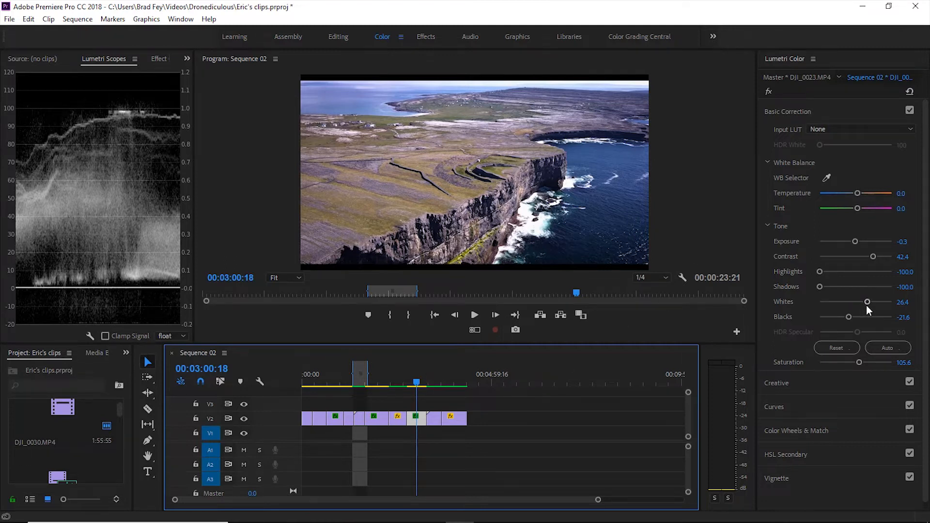
pyautogui.moveTo(867, 300); pyautogui.dragTo(861, 299)
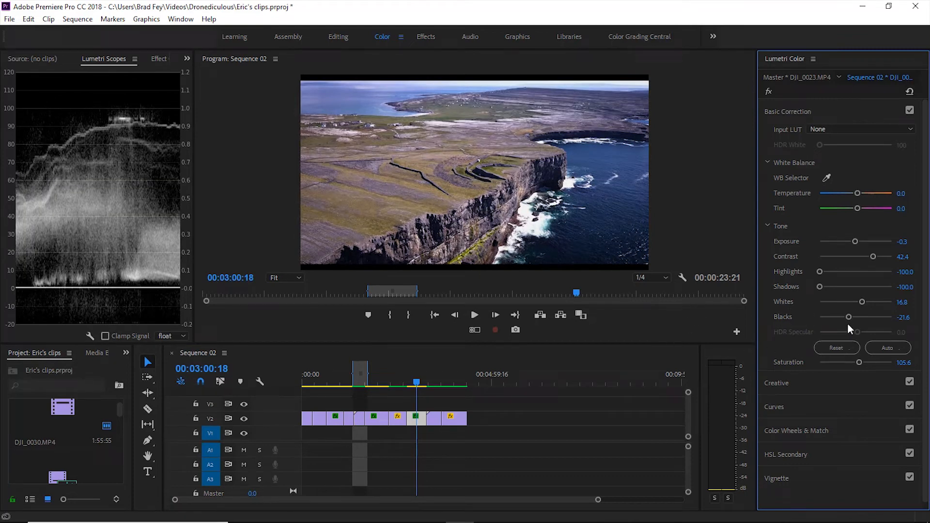
# Grade the clip at 00:02:37:19 with Exposure 0.2, Contrast 15.2, Highlights, Shadows and Blacks -100, Whites 10.4, and slightly more Saturation
pyautogui.moveTo(417, 383); pyautogui.dragTo(402, 382)
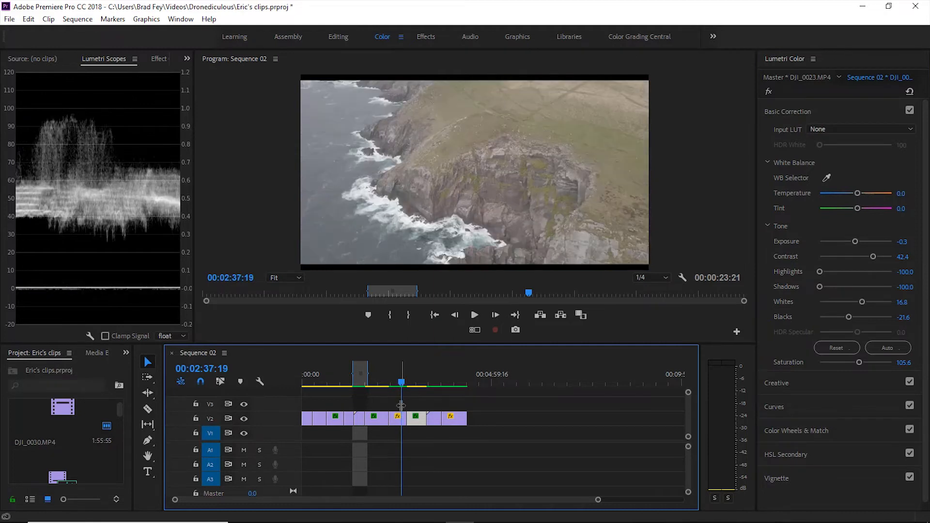
pyautogui.click(397, 419)
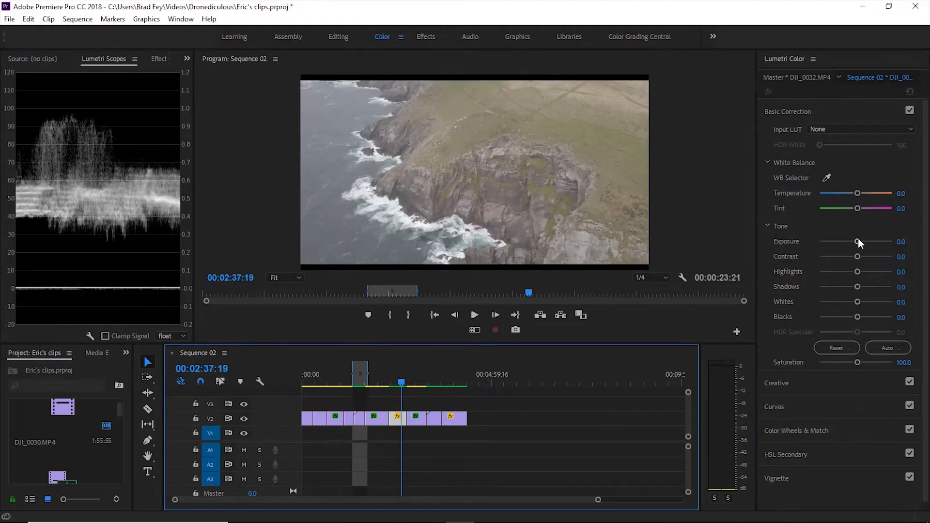
pyautogui.moveTo(858, 239); pyautogui.dragTo(800, 291)
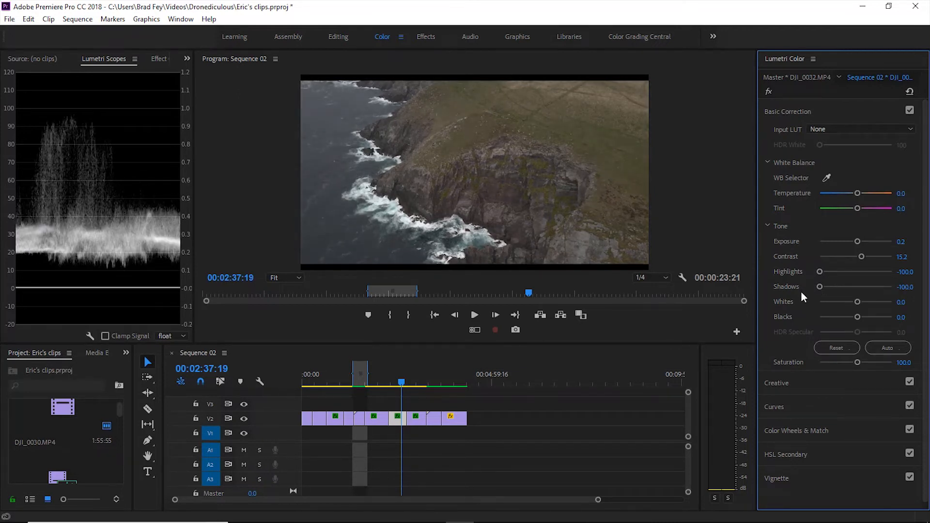
pyautogui.moveTo(858, 302); pyautogui.dragTo(786, 319)
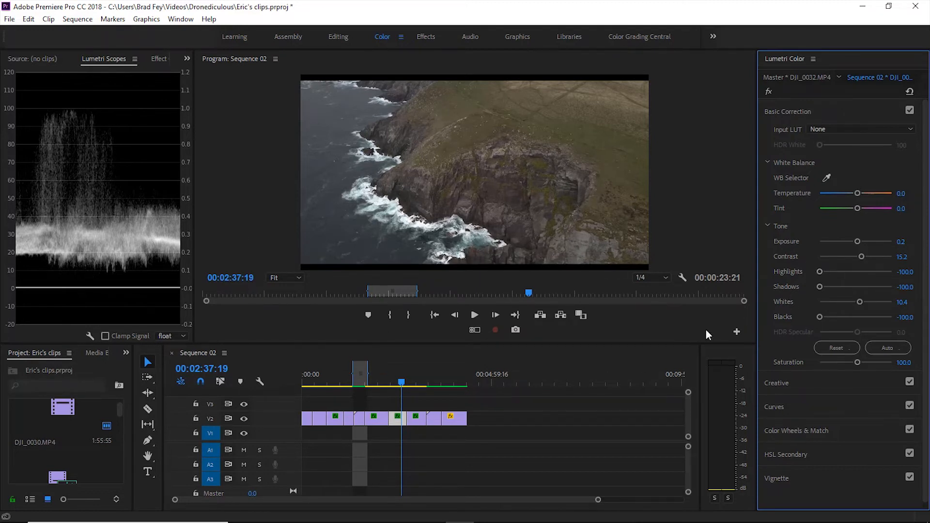
pyautogui.moveTo(856, 362); pyautogui.dragTo(858, 364)
# Shape the clip's RGB curve into a gentle S with a fixed midpoint, raised highlights and lowered shadows, and play it back
pyautogui.click(856, 409)
pyautogui.click(844, 300)
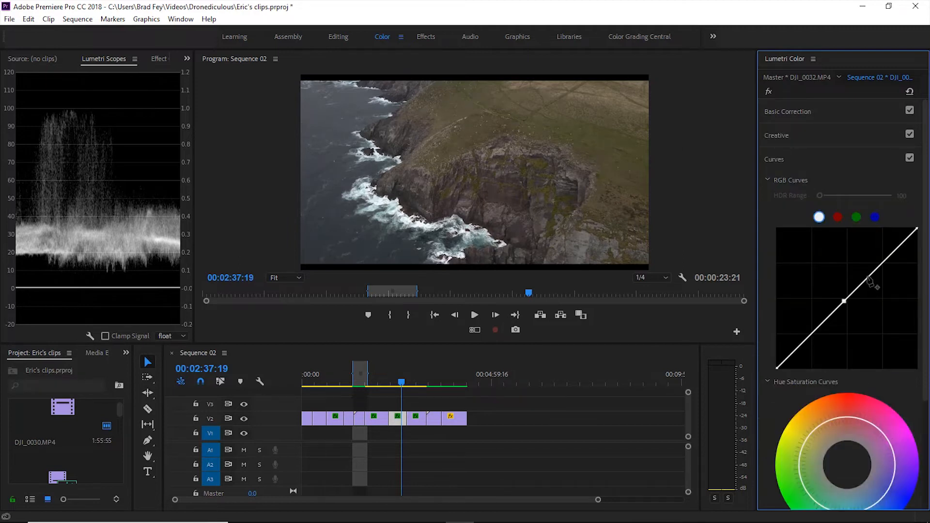
pyautogui.moveTo(886, 257); pyautogui.dragTo(886, 253)
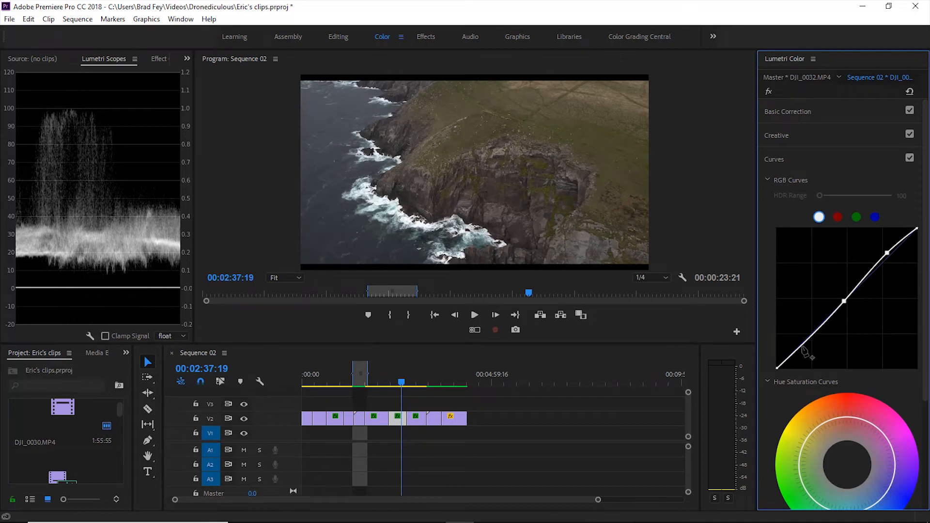
pyautogui.moveTo(805, 348); pyautogui.dragTo(803, 352)
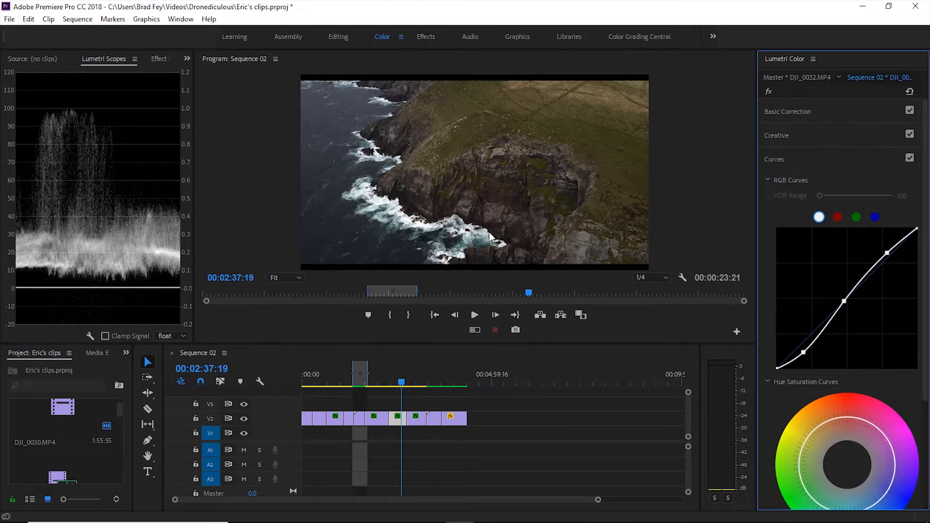
pyautogui.press('space')
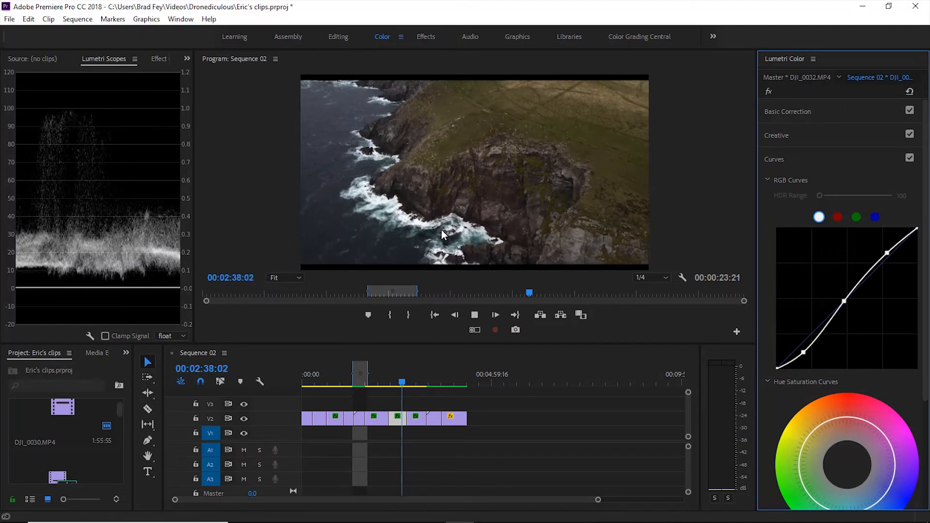
# Slightly raise the clip's Highlights level, slightly lower its Midtones and Shadows levels in the color wheels, and preview the footage
pyautogui.scroll(-6, 873, 332)
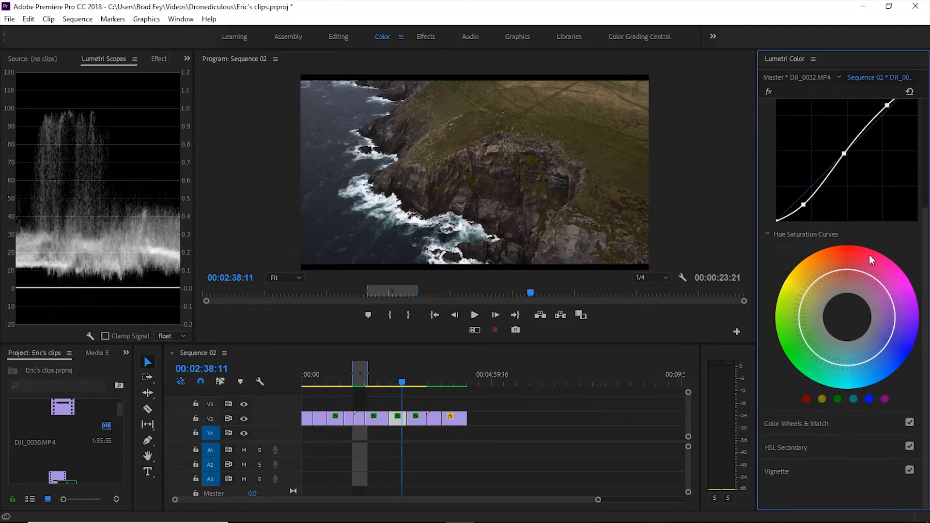
pyautogui.scroll(4, 869, 255)
pyautogui.click(857, 105)
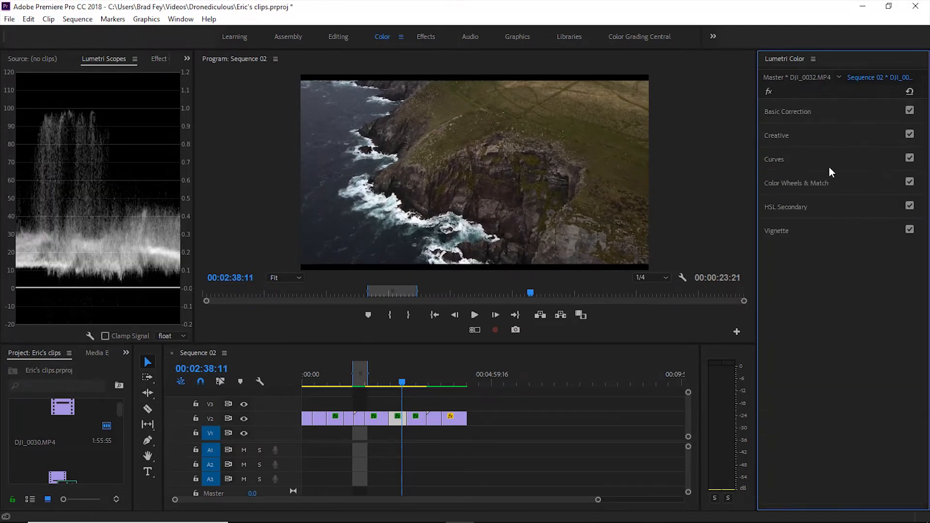
pyautogui.click(839, 186)
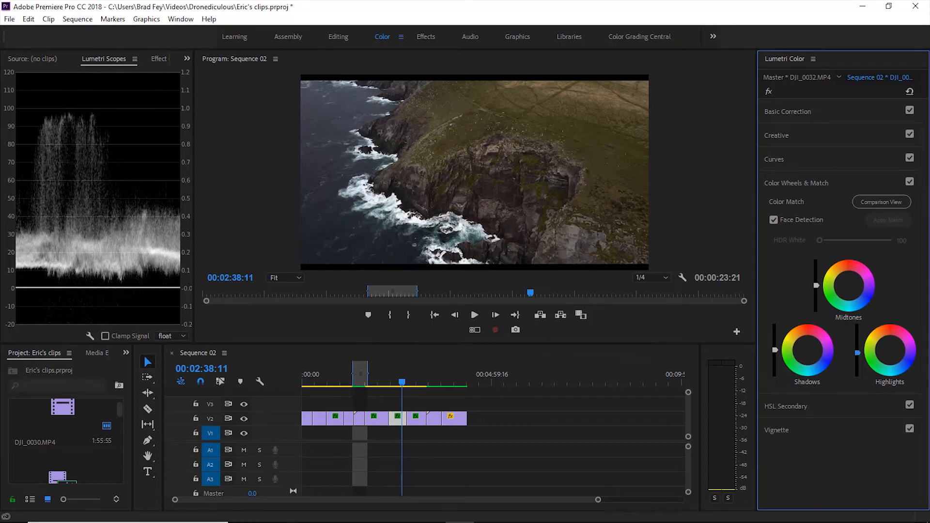
pyautogui.moveTo(857, 349); pyautogui.dragTo(857, 349)
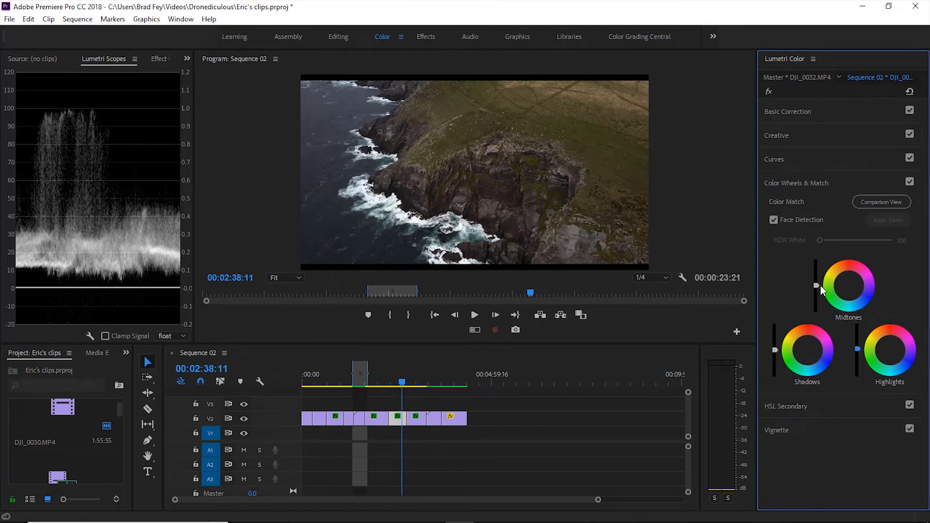
pyautogui.moveTo(816, 282); pyautogui.dragTo(816, 286)
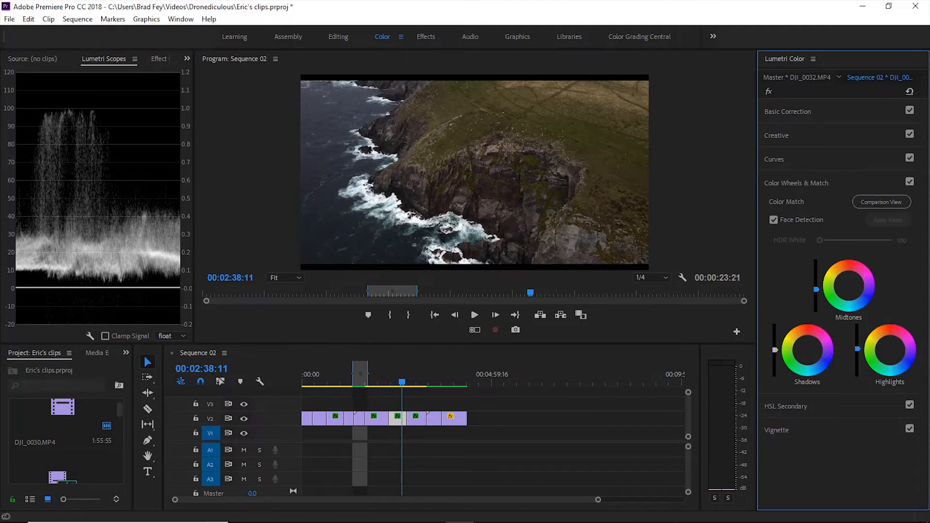
pyautogui.moveTo(774, 349); pyautogui.dragTo(775, 350)
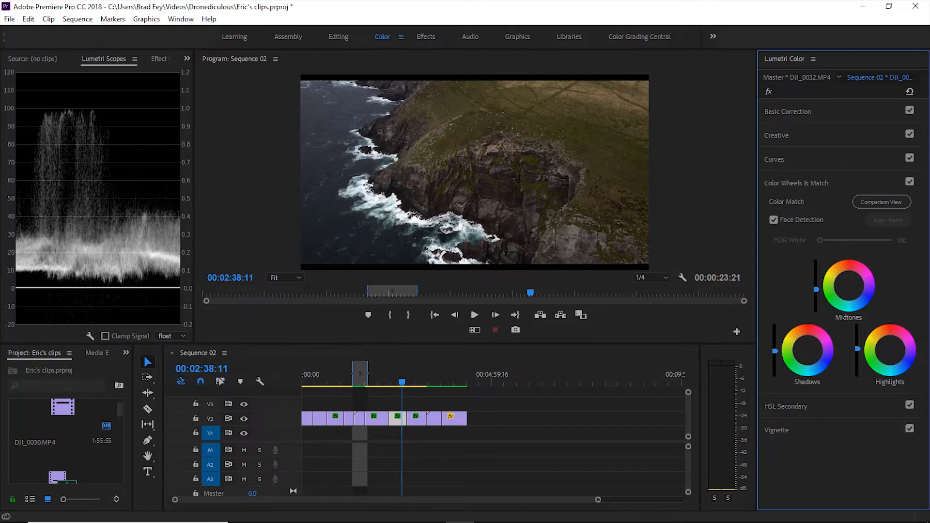
pyautogui.press('space')
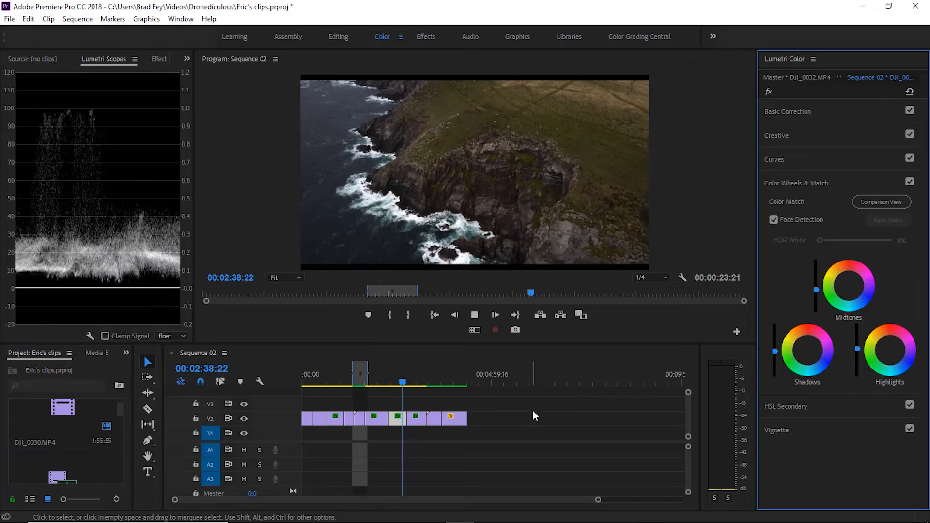
pyautogui.press('space')
# Set the clip's Vignette Amount to -0.2 and briefly play back the result
pyautogui.click(823, 428)
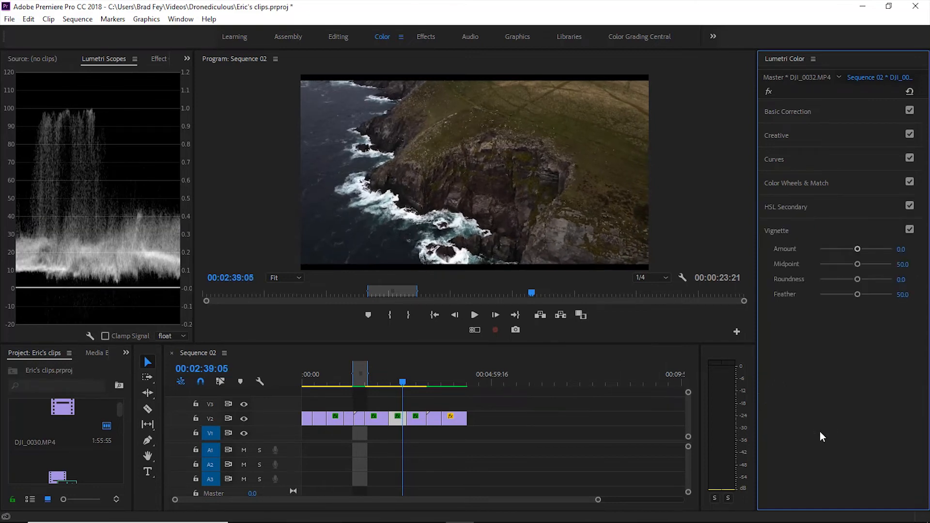
pyautogui.click(852, 249)
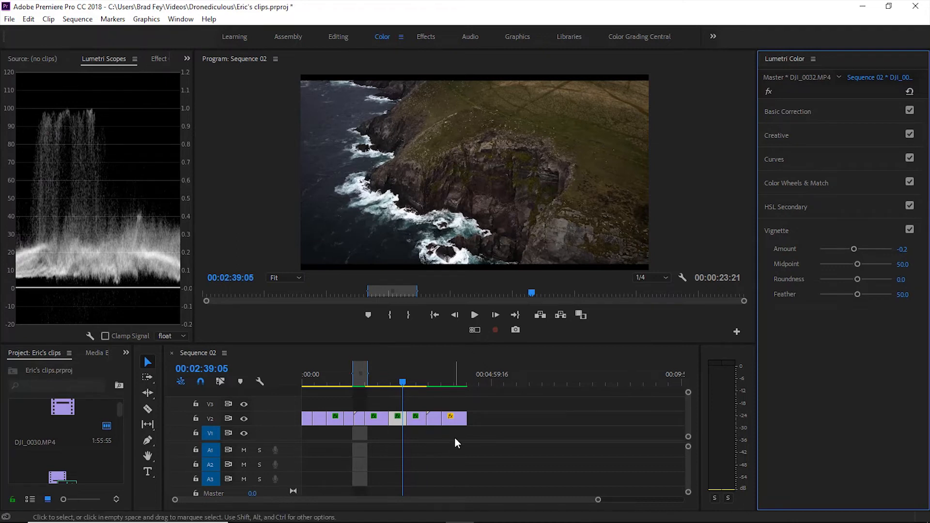
pyautogui.press('space')
# Copy the graded clip at 00:02:30:11 and paste only its Lumetri Color effect onto the clip at 00:03:28:06
pyautogui.click(377, 379)
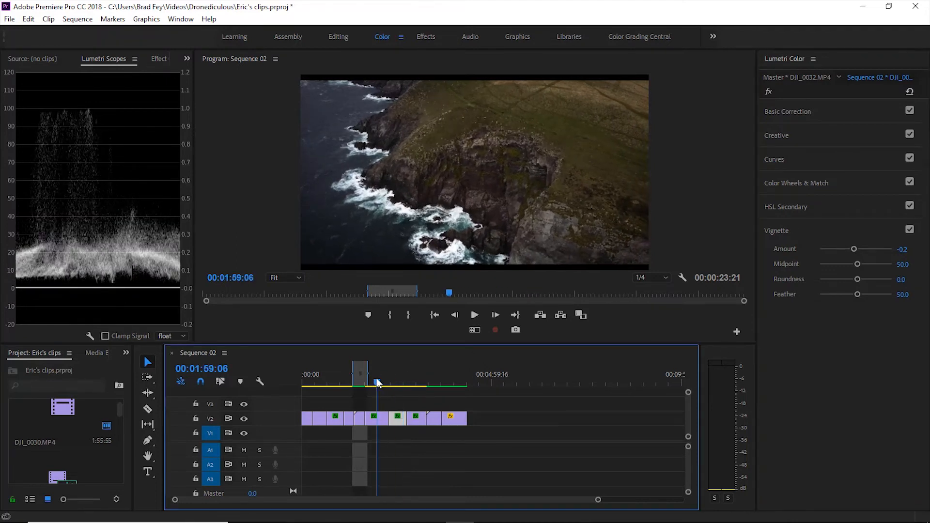
pyautogui.moveTo(376, 377); pyautogui.dragTo(432, 385)
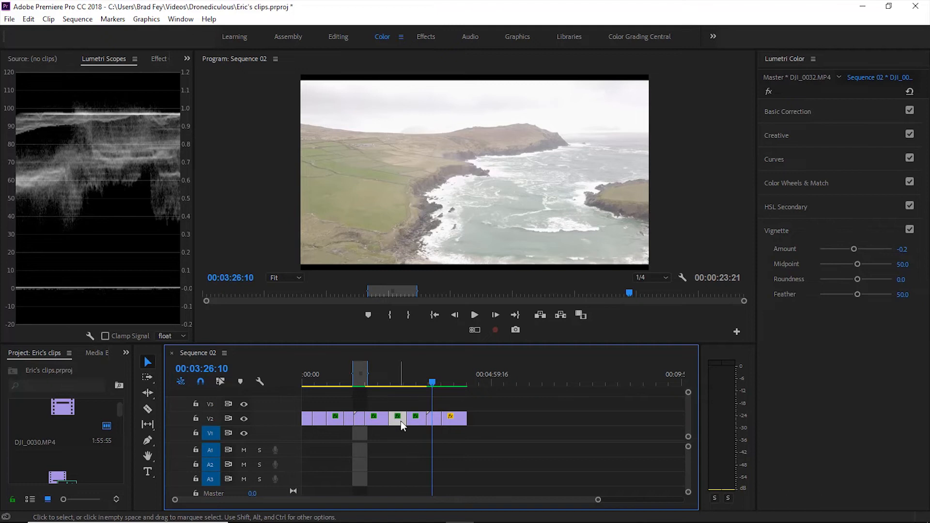
pyautogui.click(398, 378)
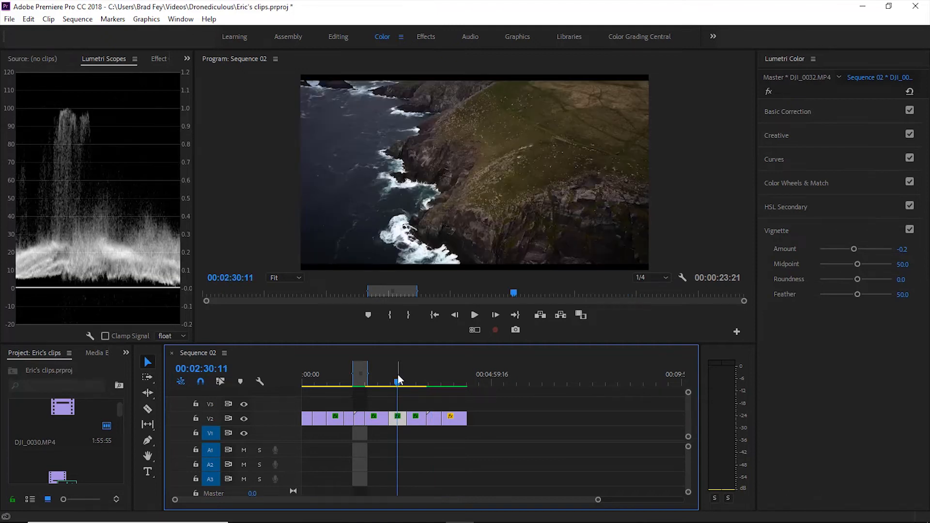
pyautogui.rightClick(400, 419)
pyautogui.click(433, 41)
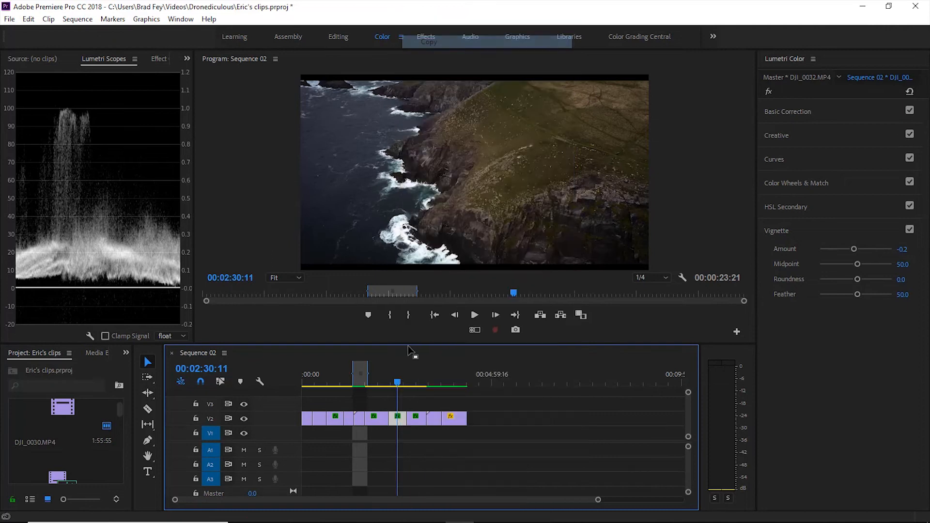
pyautogui.moveTo(394, 382); pyautogui.dragTo(433, 382)
pyautogui.rightClick(435, 419)
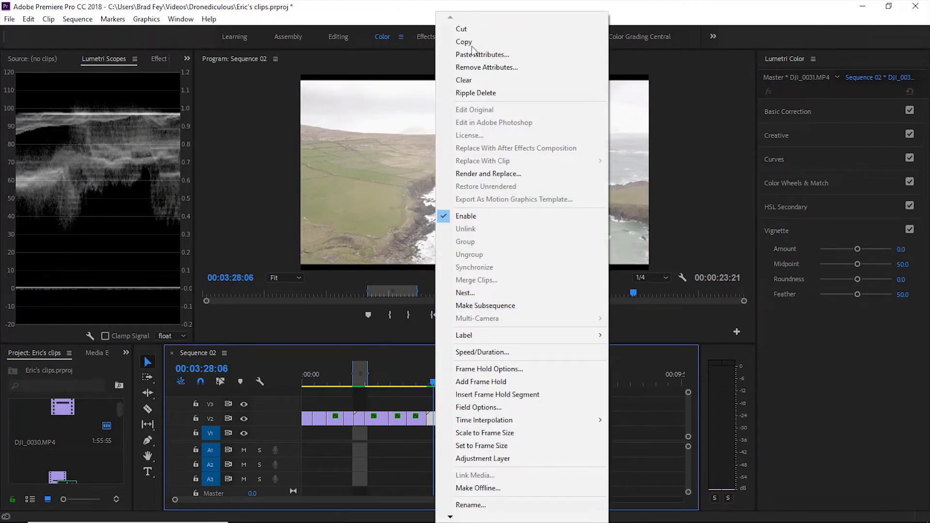
pyautogui.click(472, 54)
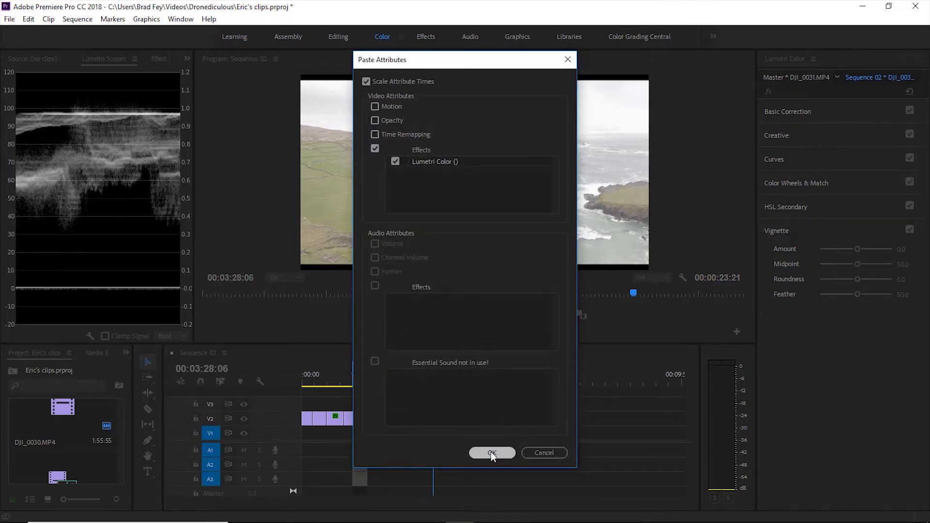
pyautogui.click(490, 452)
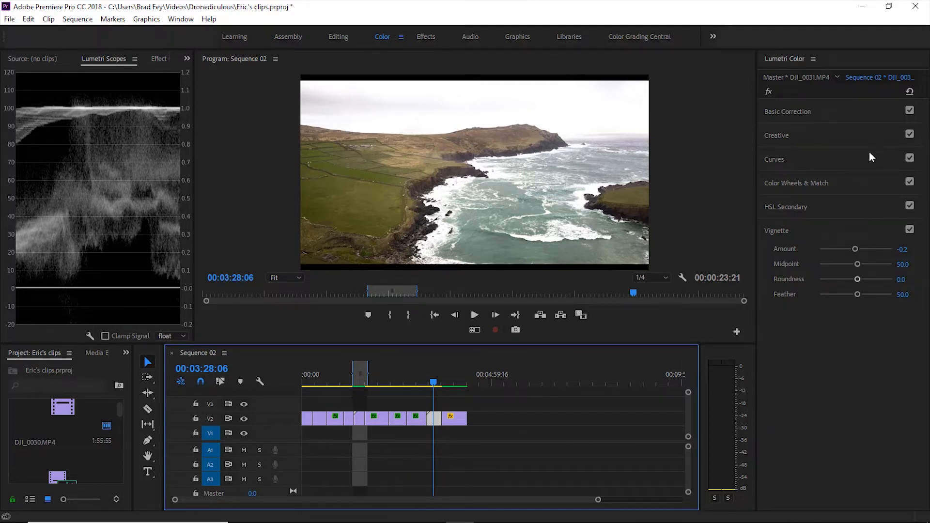
# Adjust the basic correction of the clip at 00:03:28:06 to Exposure -0.1 and Contrast -8.8
pyautogui.click(856, 107)
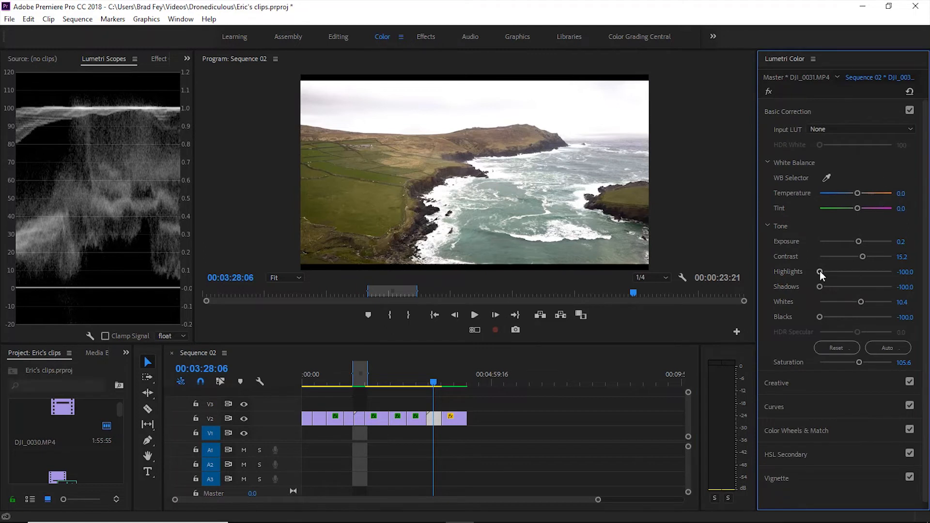
pyautogui.moveTo(860, 240); pyautogui.dragTo(855, 240)
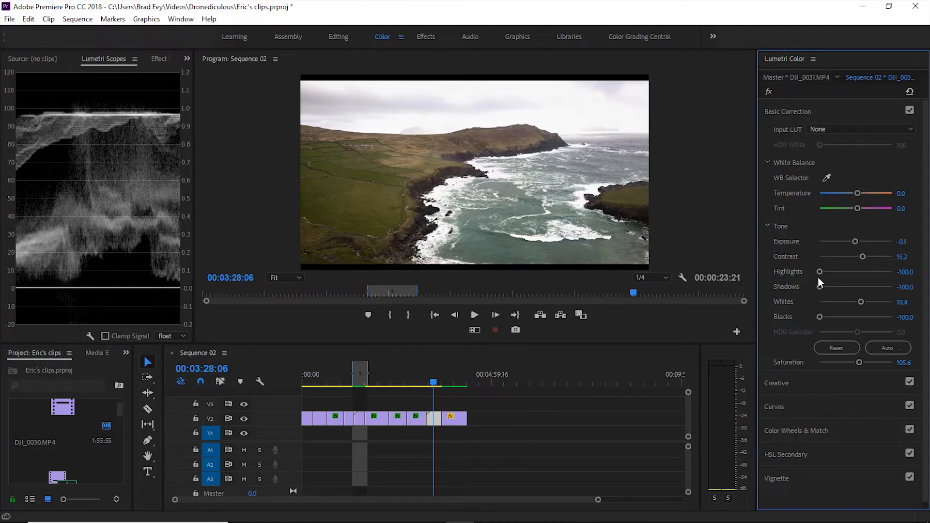
pyautogui.moveTo(863, 255); pyautogui.dragTo(852, 260)
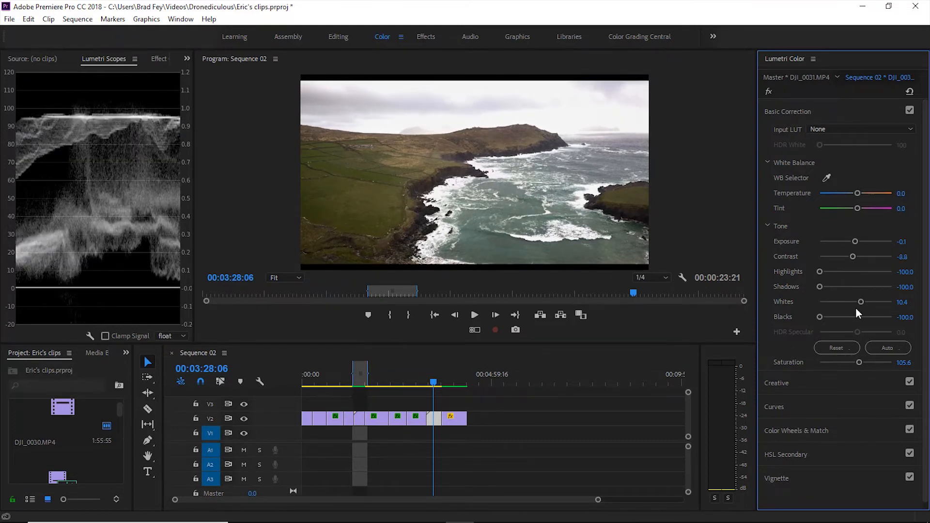
pyautogui.moveTo(862, 302); pyautogui.dragTo(858, 298)
# Move the upper and lower points of the clip's RGB curve slightly inward toward the midpoint
pyautogui.click(846, 404)
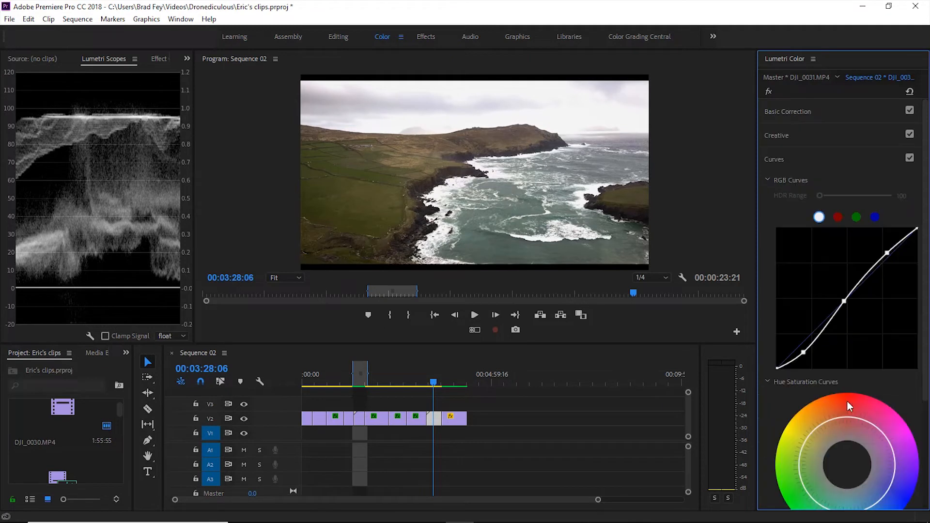
pyautogui.moveTo(889, 259); pyautogui.dragTo(882, 258)
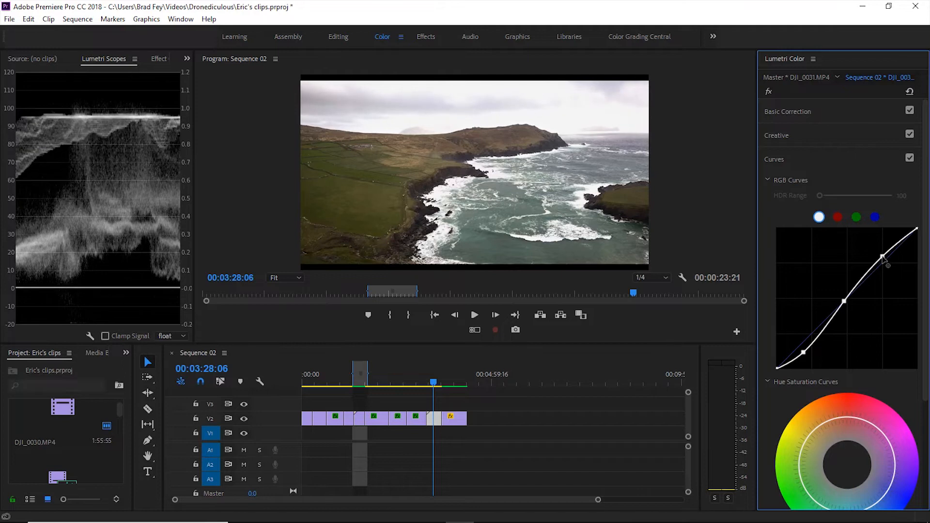
pyautogui.moveTo(803, 353); pyautogui.dragTo(809, 346)
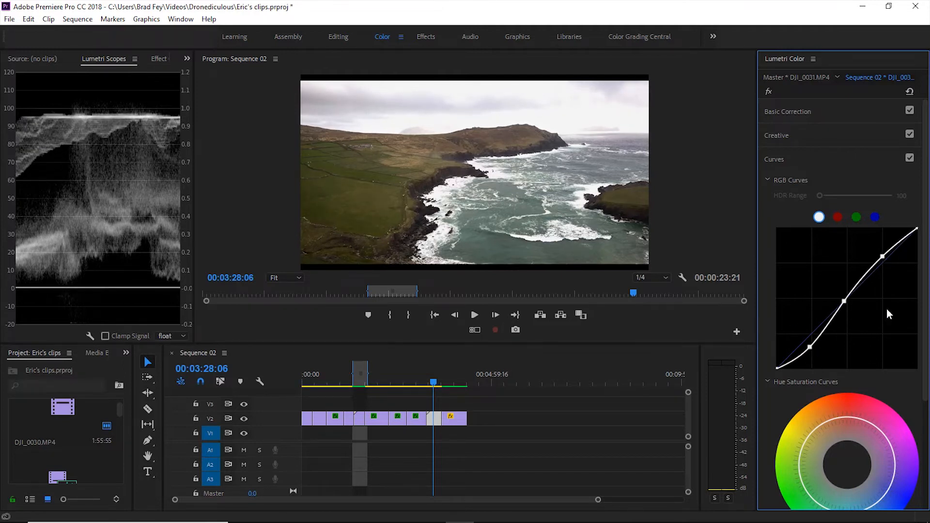
pyautogui.scroll(-5, 891, 319)
pyautogui.scroll(2, 876, 207)
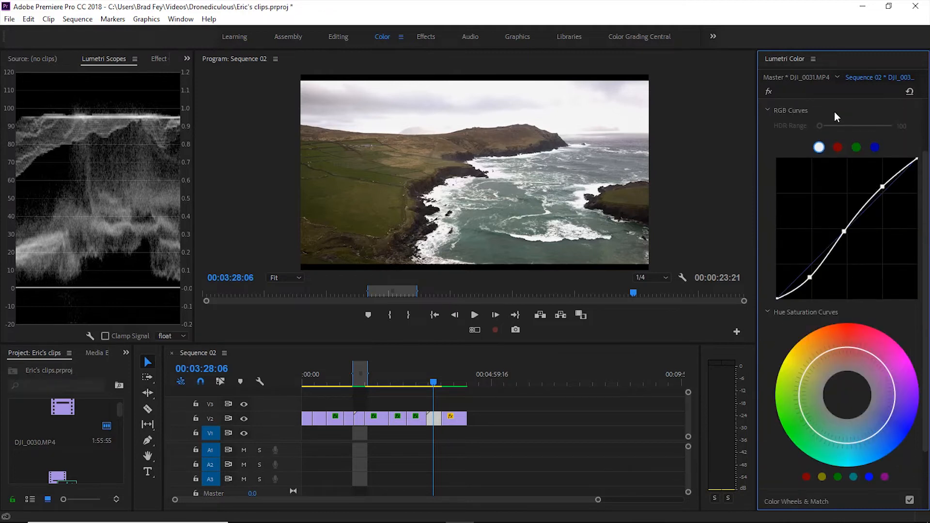
pyautogui.scroll(3, 882, 235)
pyautogui.click(845, 159)
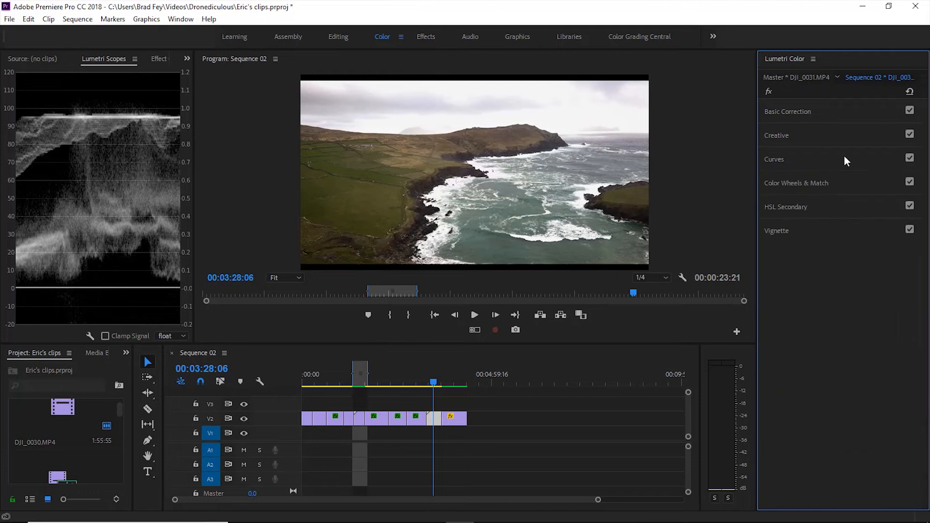
# Slightly raise the Highlights level and lower the Midtones level in the color wheels, check the vignette settings, and play back the clip
pyautogui.click(842, 184)
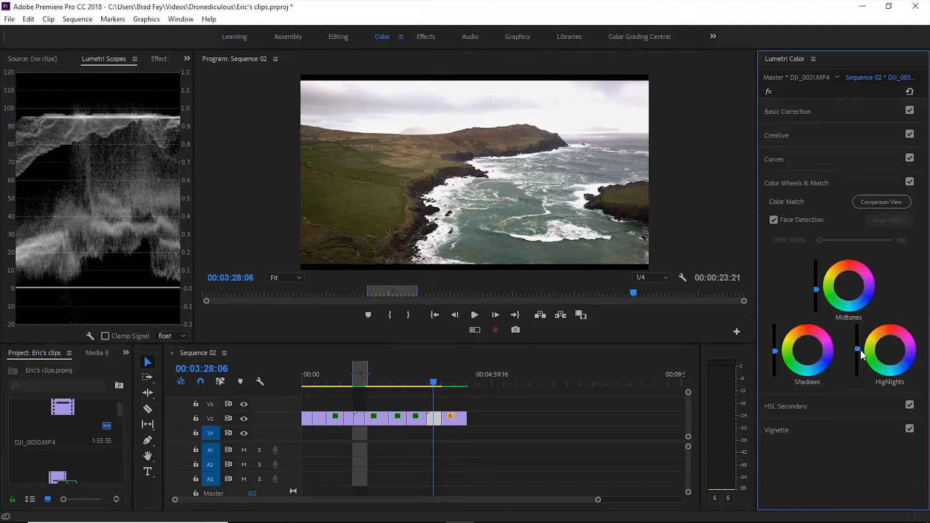
pyautogui.moveTo(857, 349)
pyautogui.mouseDown()
pyautogui.moveTo(857, 323)
pyautogui.moveTo(857, 346)
pyautogui.mouseUp()
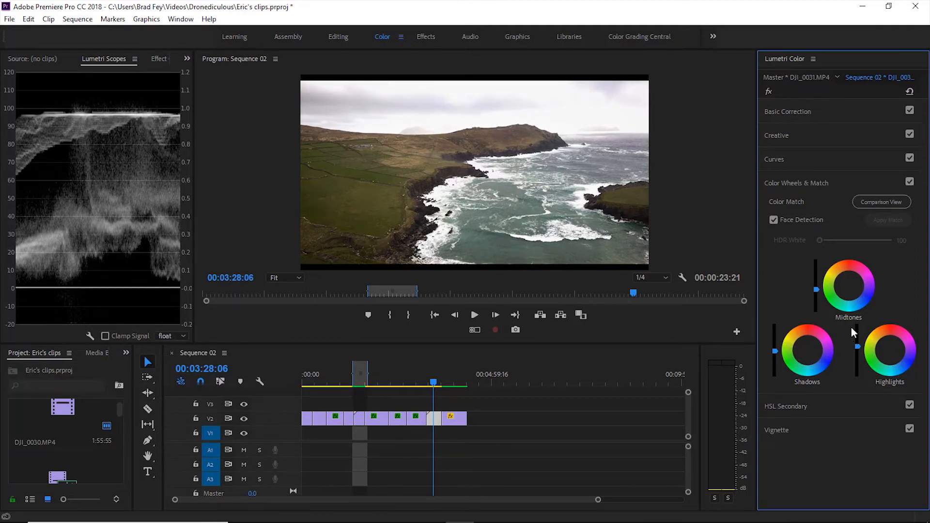
pyautogui.moveTo(817, 290); pyautogui.dragTo(816, 292)
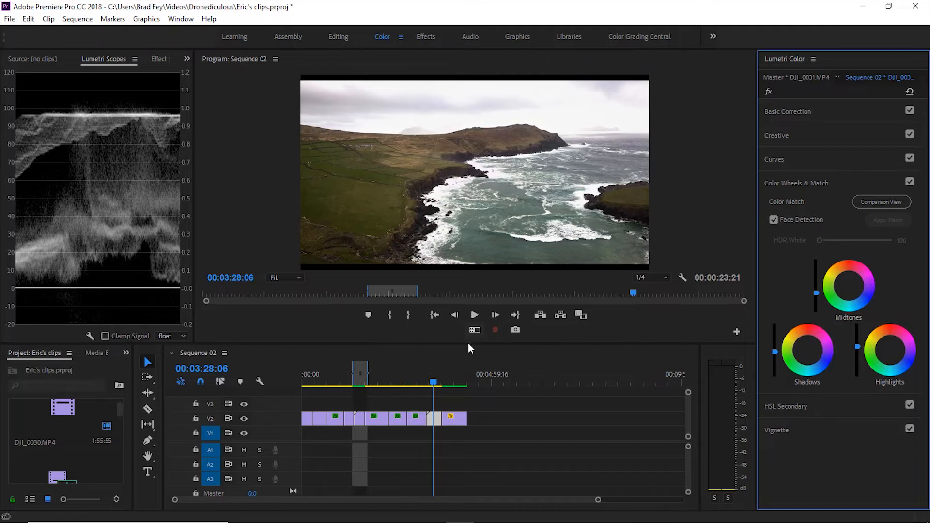
pyautogui.click(814, 429)
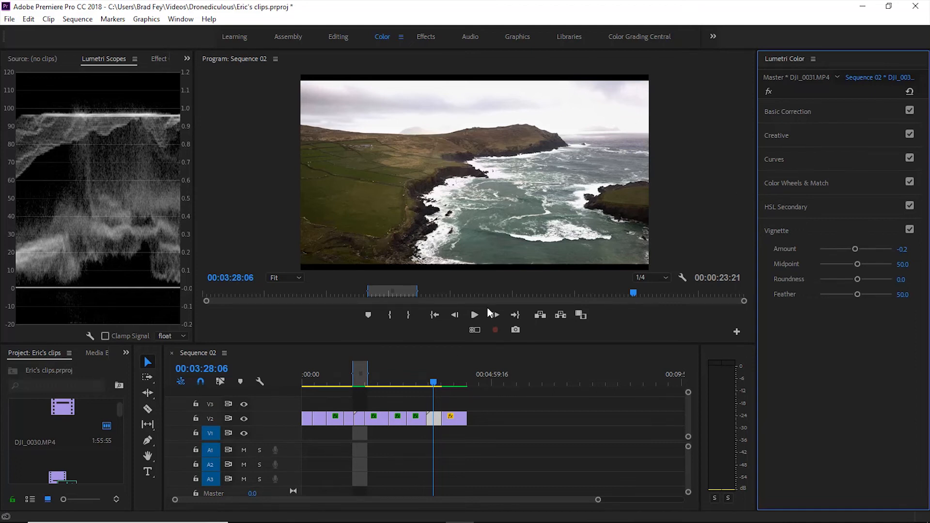
pyautogui.press('space')
pyautogui.press('space')
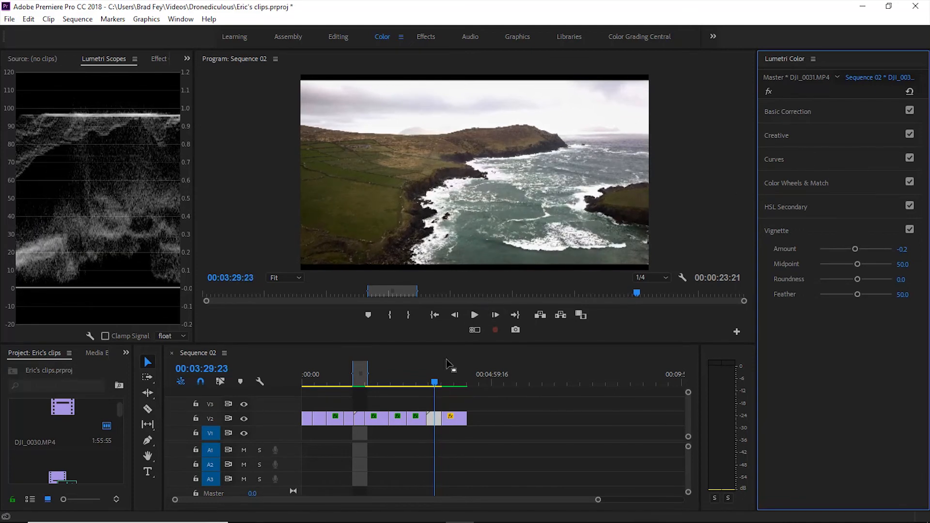
# Copy this clip's grade and paste only its Lumetri Color effect onto the last clip at 00:03:55:19
pyautogui.moveTo(432, 385); pyautogui.dragTo(450, 384)
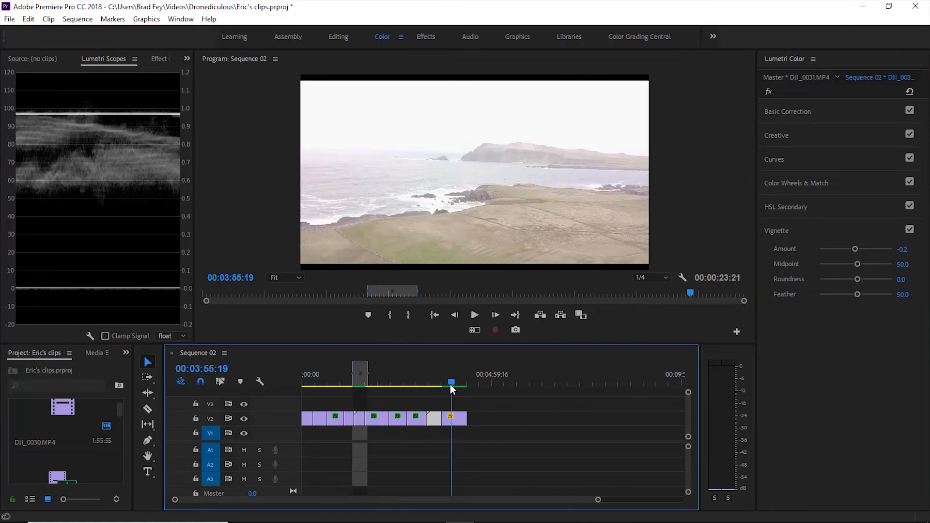
pyautogui.rightClick(430, 415)
pyautogui.click(434, 412)
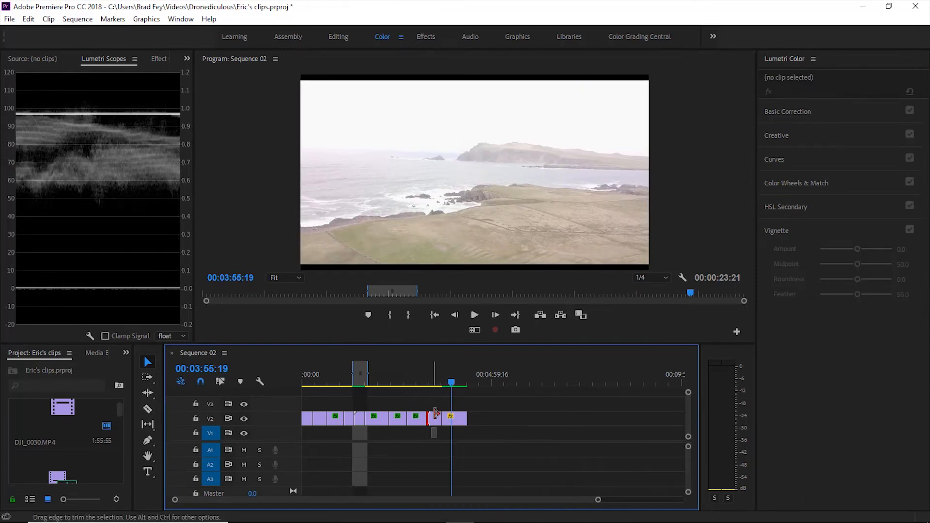
pyautogui.rightClick(435, 422)
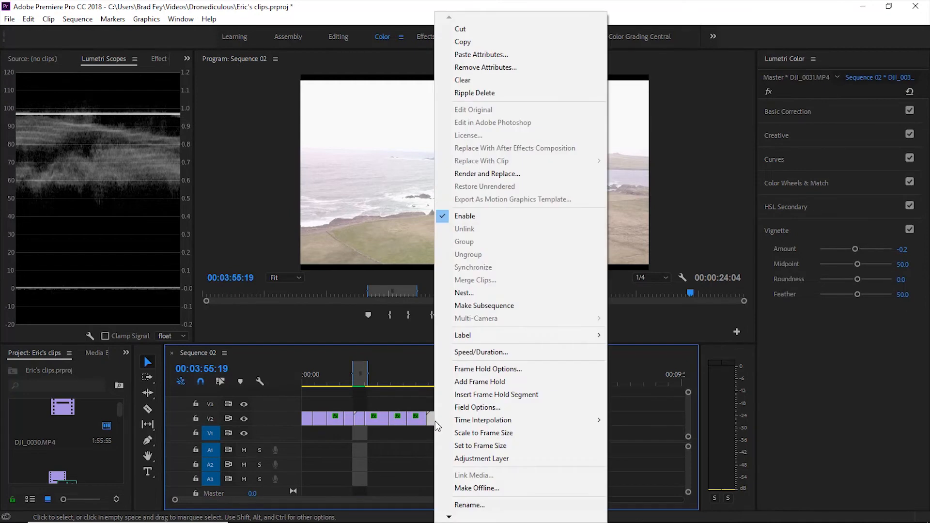
pyautogui.click(473, 43)
pyautogui.rightClick(461, 422)
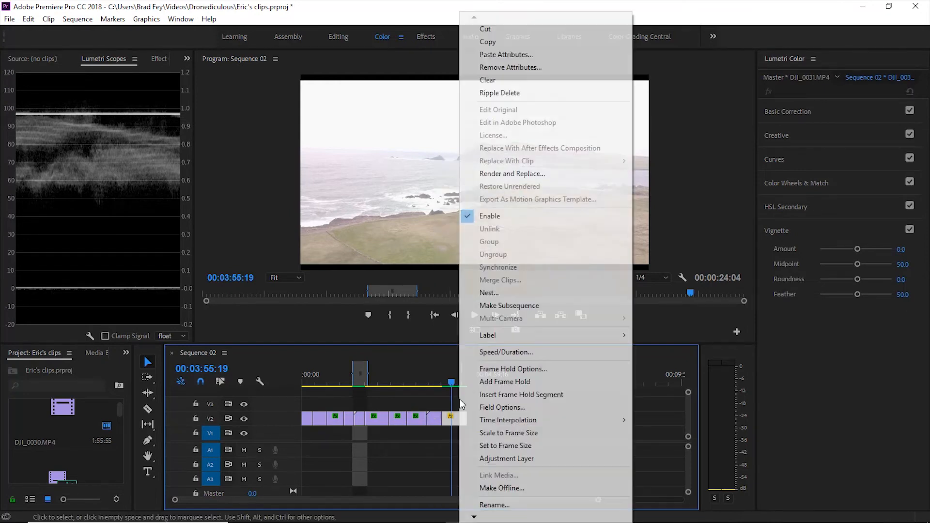
pyautogui.click(494, 55)
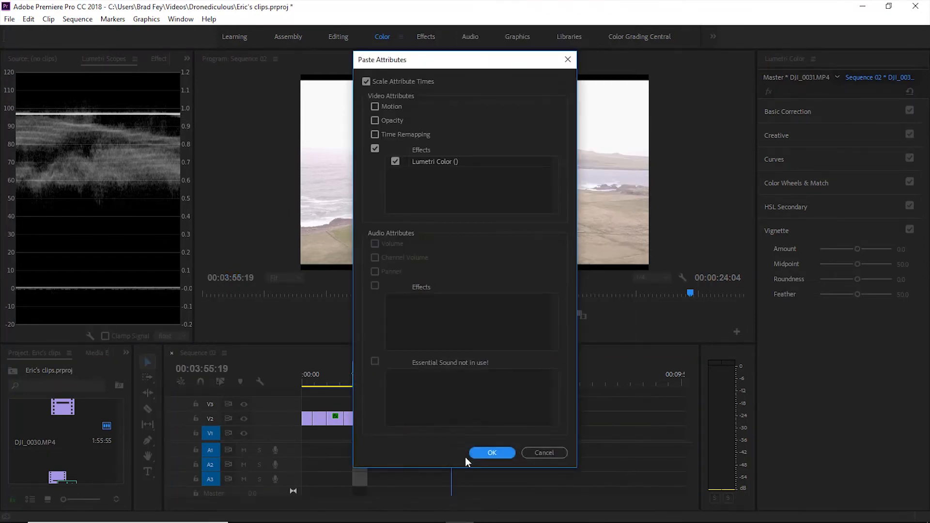
pyautogui.click(498, 452)
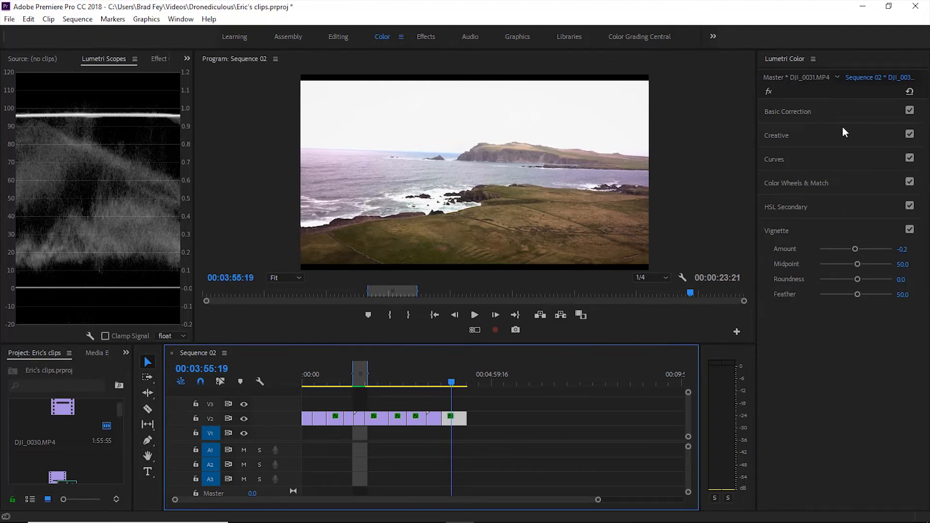
# Set the last clip's Exposure to -0.2, Contrast to 18.4 and Whites to -12.0
pyautogui.click(847, 111)
pyautogui.moveTo(857, 242); pyautogui.dragTo(855, 243)
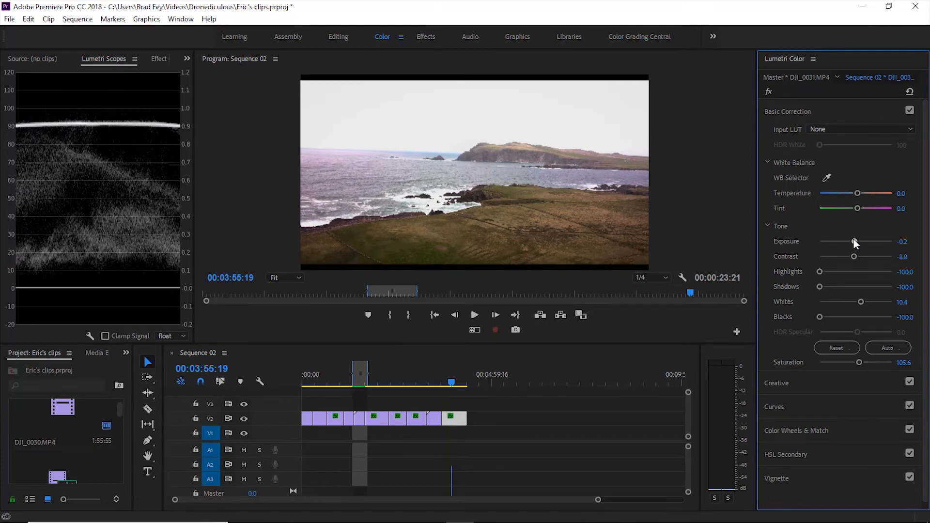
pyautogui.moveTo(853, 260); pyautogui.dragTo(863, 261)
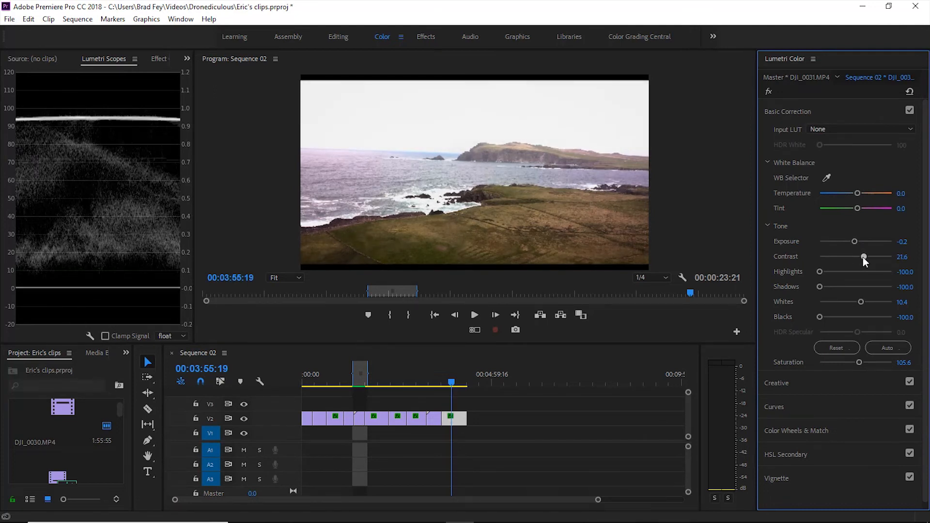
pyautogui.moveTo(861, 303)
pyautogui.mouseDown()
pyautogui.moveTo(820, 301)
pyautogui.moveTo(851, 301)
pyautogui.mouseUp()
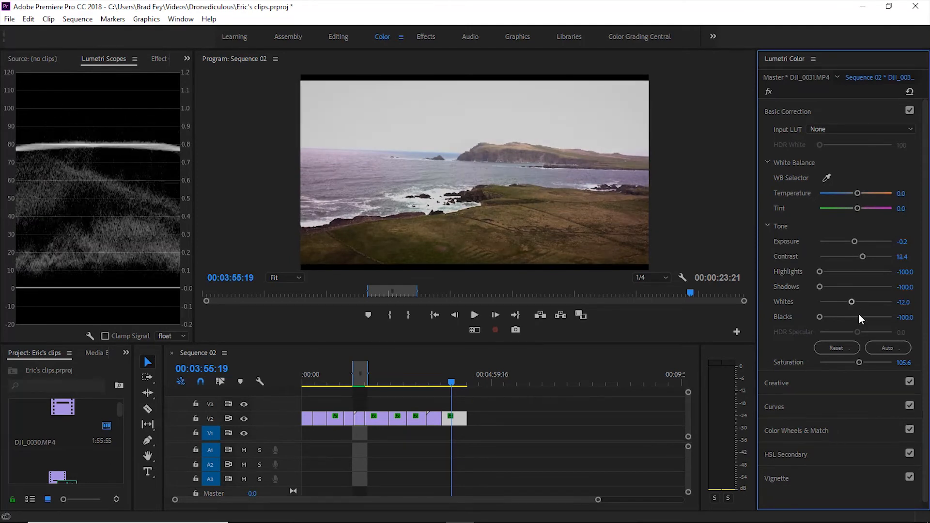
# Slightly raise the highlight point of the last clip's RGB curve
pyautogui.click(854, 407)
pyautogui.moveTo(885, 261); pyautogui.dragTo(883, 259)
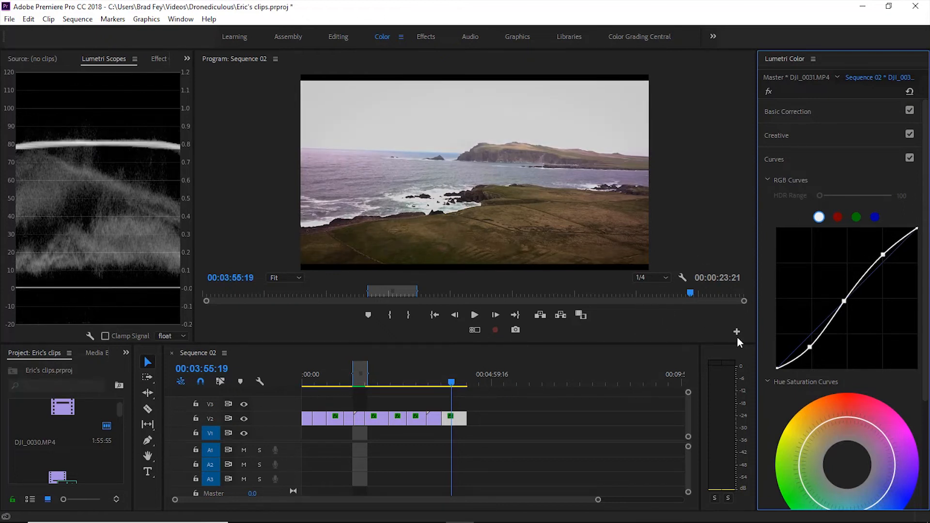
pyautogui.scroll(-3, 918, 354)
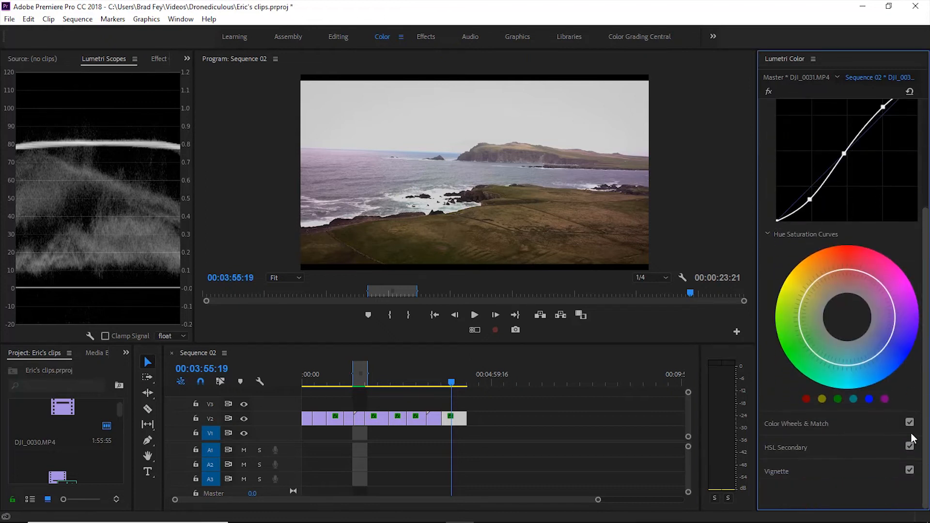
# Slightly raise the Highlights level and lower the Midtones level in the last clip's color wheels, then briefly play it back
pyautogui.click(839, 431)
pyautogui.click(827, 412)
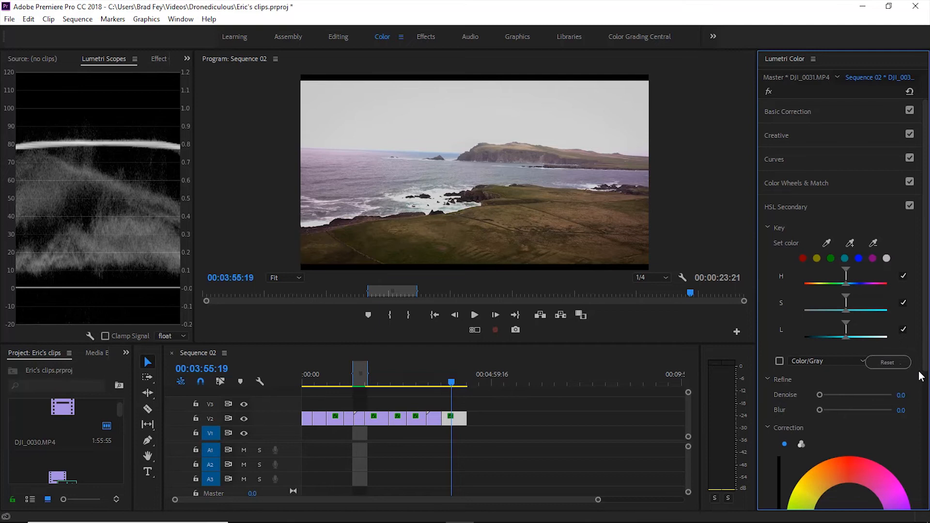
pyautogui.scroll(-4, 920, 376)
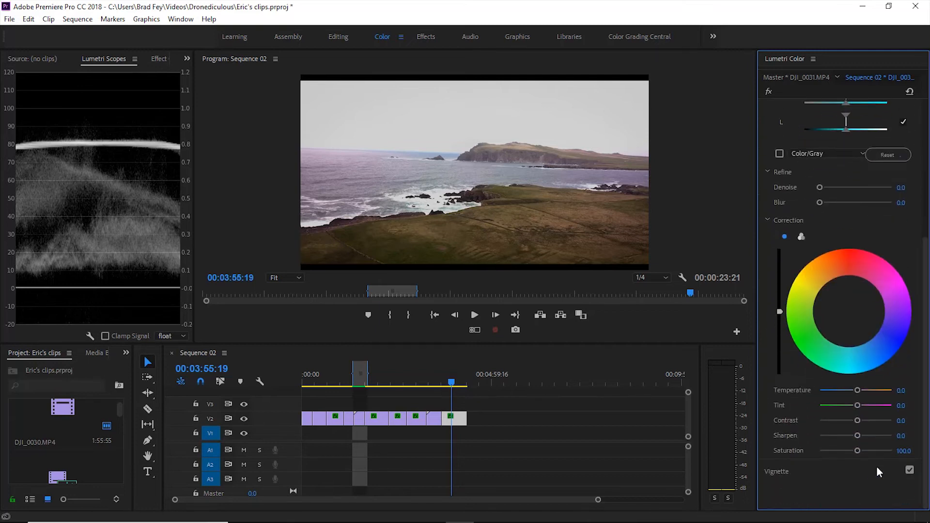
pyautogui.scroll(4, 922, 411)
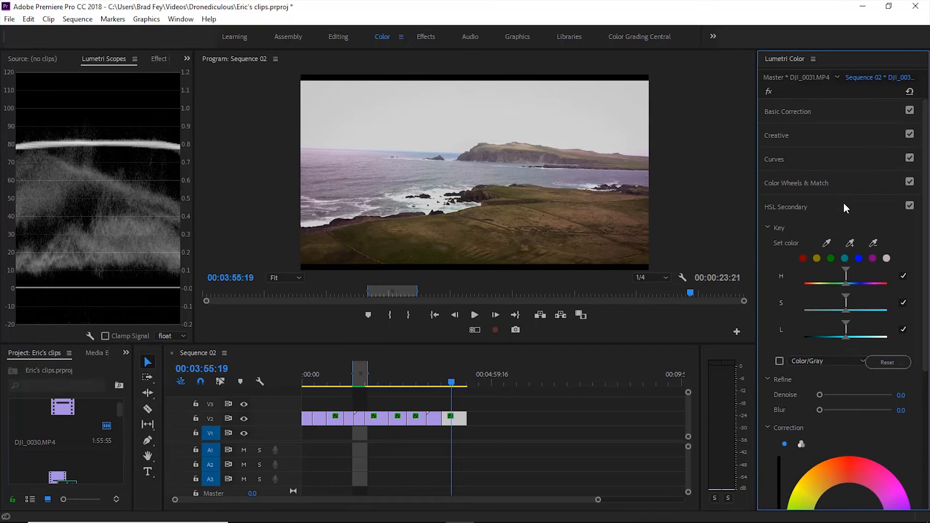
pyautogui.click(845, 184)
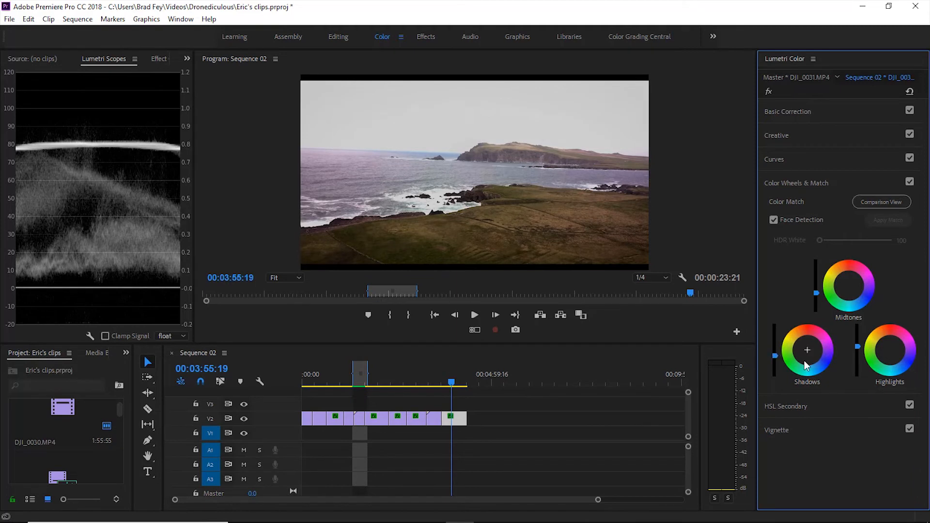
pyautogui.moveTo(857, 347)
pyautogui.mouseDown()
pyautogui.moveTo(857, 359)
pyautogui.moveTo(858, 326)
pyautogui.moveTo(858, 339)
pyautogui.mouseUp()
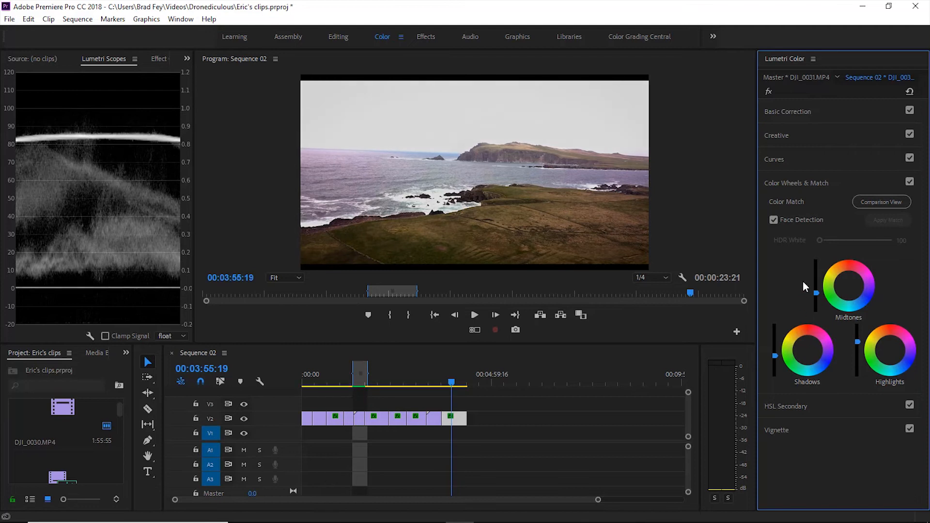
pyautogui.moveTo(817, 293); pyautogui.dragTo(817, 296)
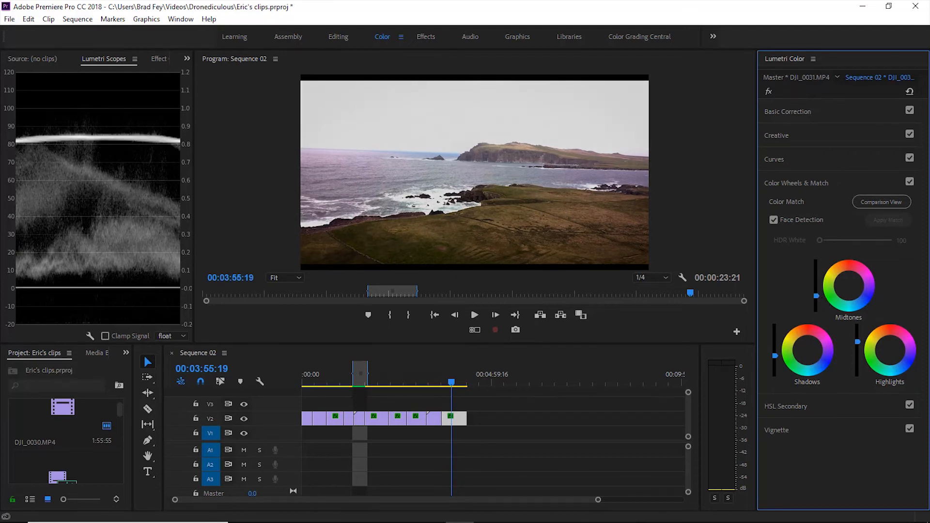
pyautogui.press('space')
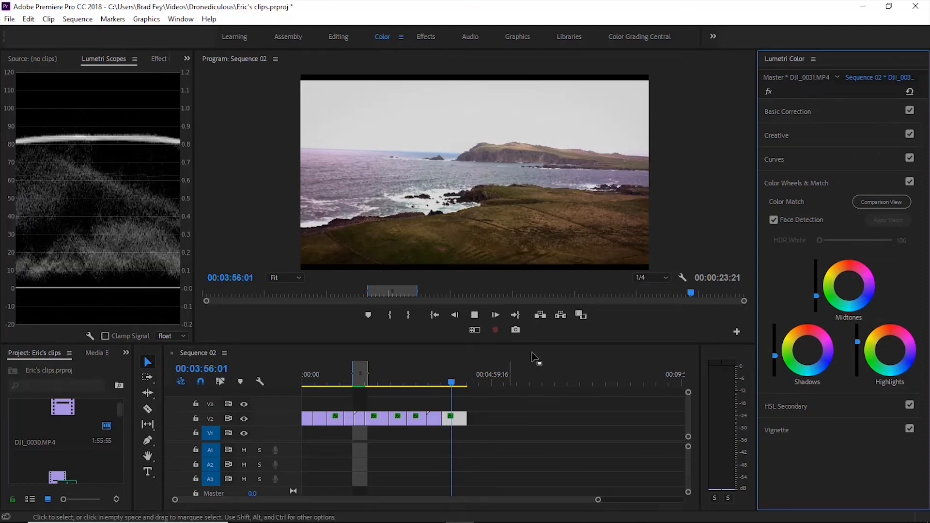
pyautogui.click(474, 315)
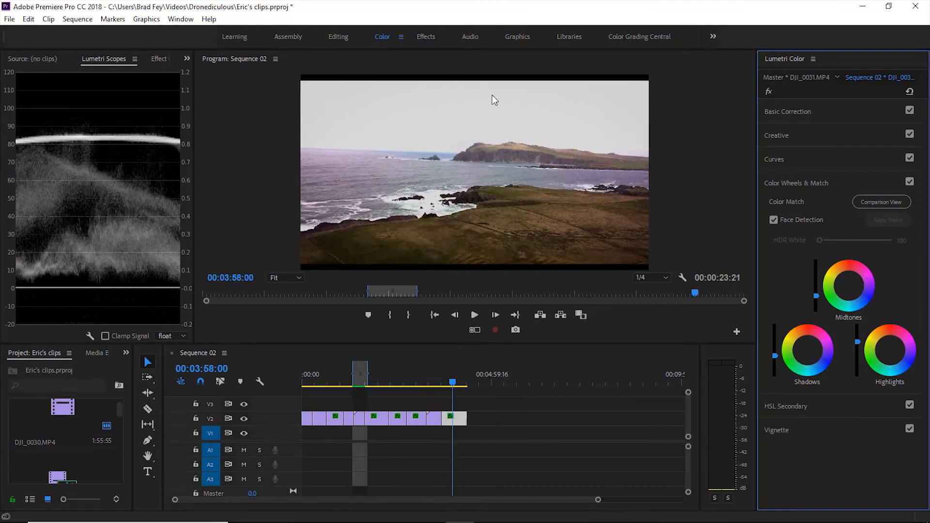
# At 00:04:05:21 in the last clip, set the Exposure to -0.3 and the Shadows to -88.8, leaving Contrast and Saturation as they are
pyautogui.moveTo(454, 381)
pyautogui.mouseDown()
pyautogui.moveTo(463, 382)
pyautogui.moveTo(443, 381)
pyautogui.moveTo(457, 382)
pyautogui.mouseUp()
pyautogui.click(840, 183)
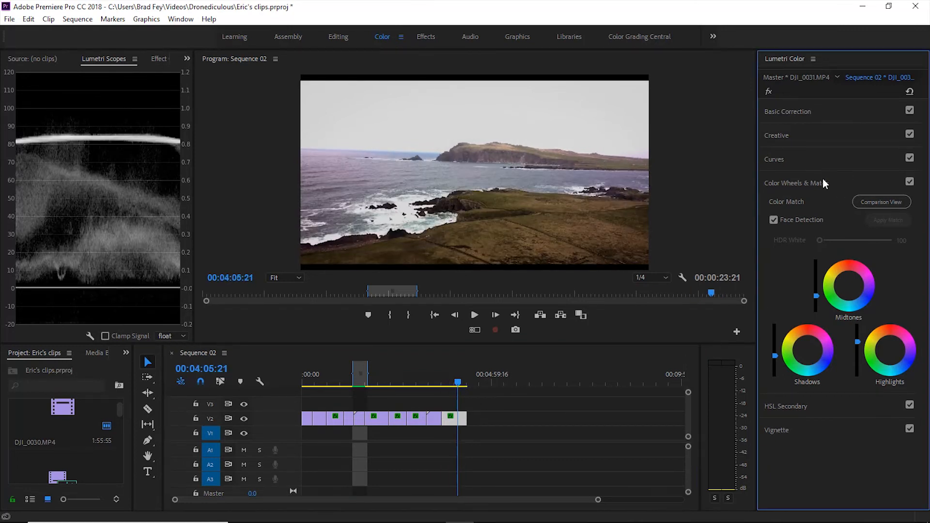
pyautogui.click(837, 121)
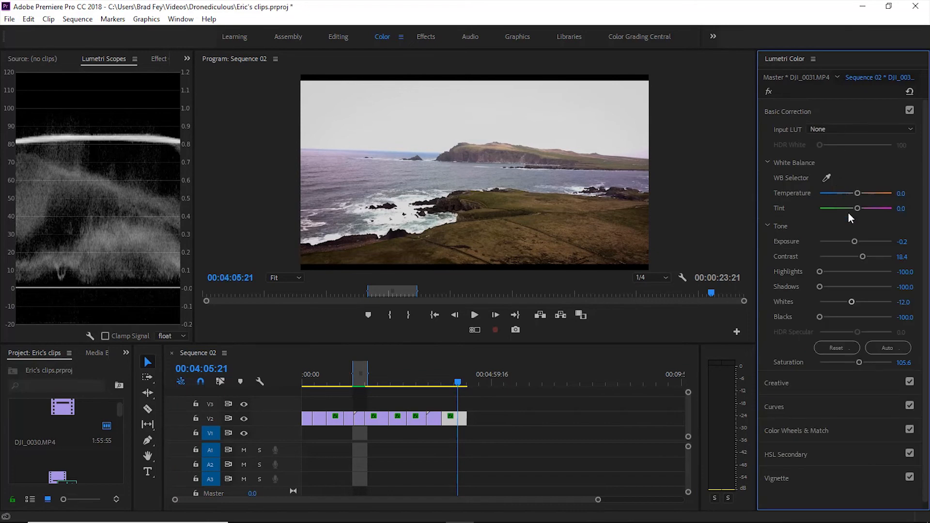
pyautogui.moveTo(856, 244)
pyautogui.mouseDown()
pyautogui.moveTo(837, 242)
pyautogui.moveTo(853, 238)
pyautogui.mouseUp()
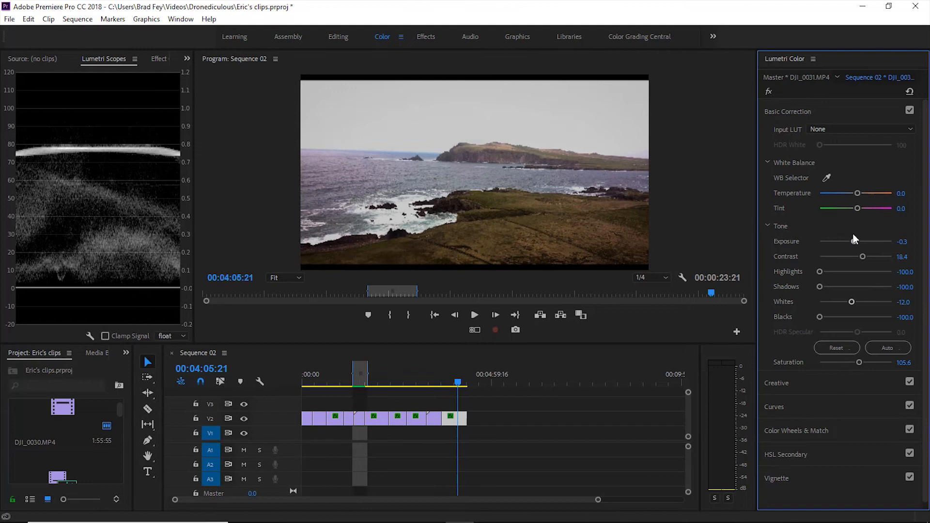
pyautogui.moveTo(862, 256)
pyautogui.mouseDown()
pyautogui.moveTo(891, 258)
pyautogui.moveTo(862, 256)
pyautogui.mouseUp()
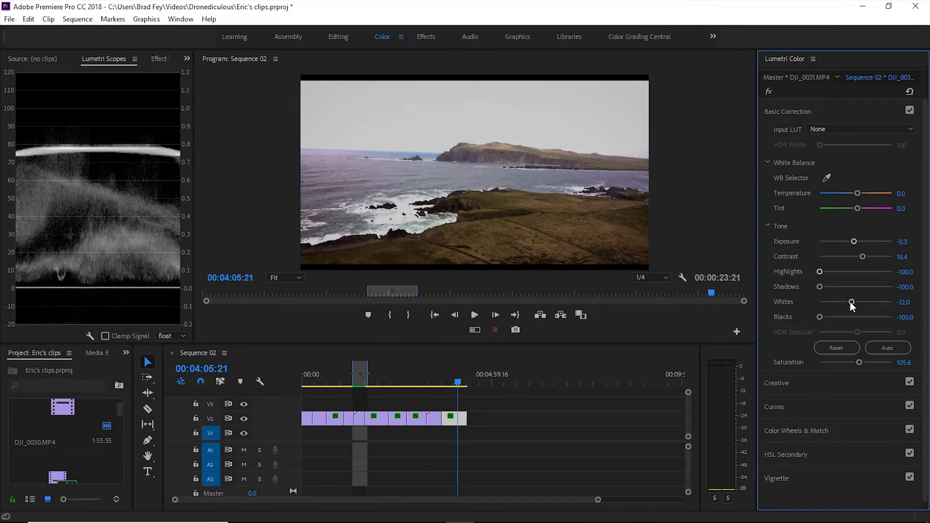
pyautogui.moveTo(825, 289)
pyautogui.mouseDown()
pyautogui.moveTo(840, 290)
pyautogui.moveTo(822, 287)
pyautogui.mouseUp()
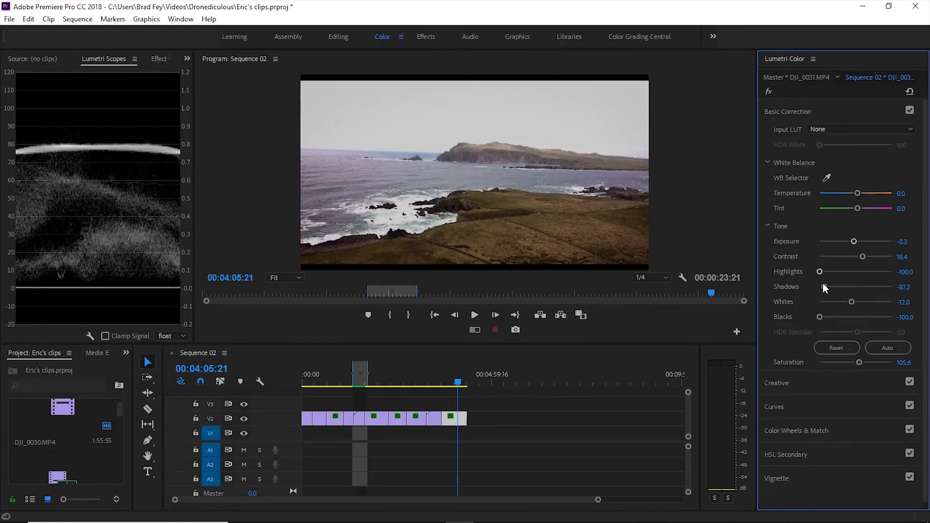
pyautogui.moveTo(857, 362)
pyautogui.mouseDown()
pyautogui.moveTo(868, 364)
pyautogui.moveTo(858, 364)
pyautogui.mouseUp()
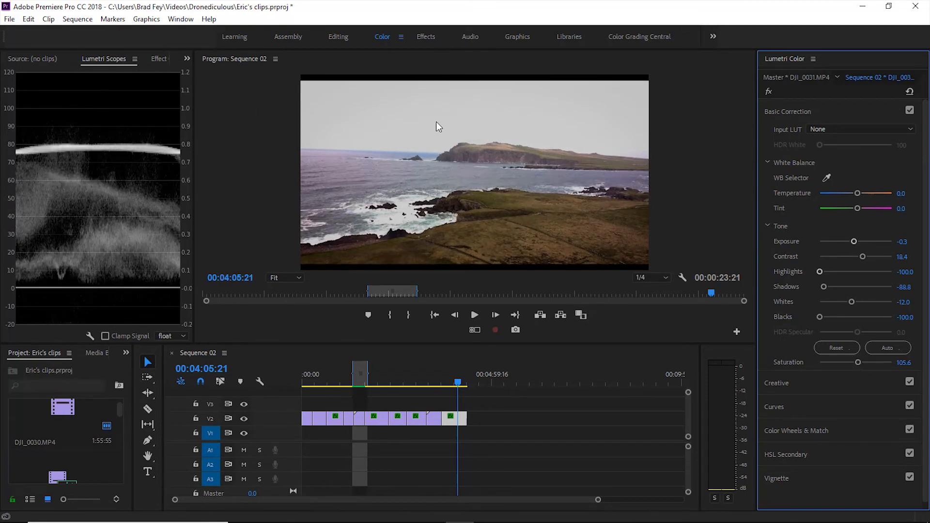
pyautogui.click(474, 315)
# Return to the sequence start and create a new project bin containing a 1920 by 1080 adjustment layer at 23.976 fps
pyautogui.moveTo(458, 383); pyautogui.dragTo(263, 382)
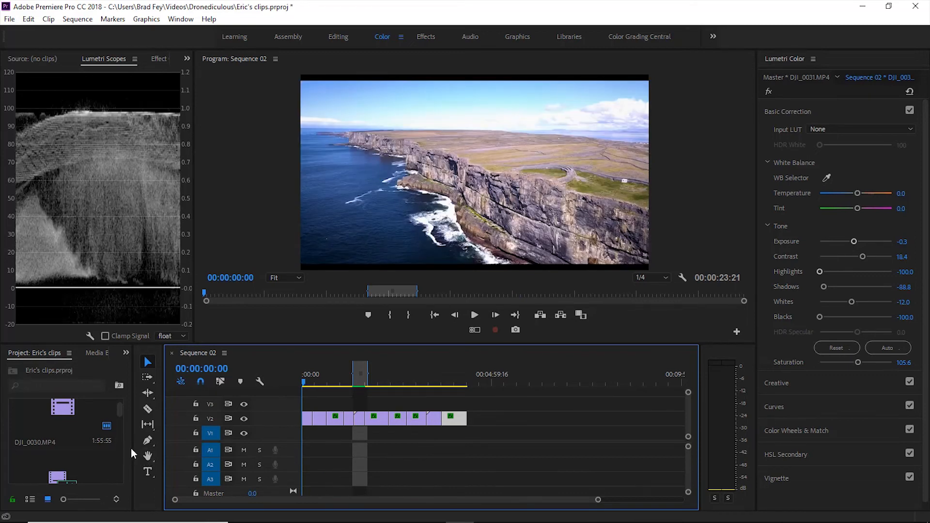
pyautogui.moveTo(132, 449); pyautogui.dragTo(186, 405)
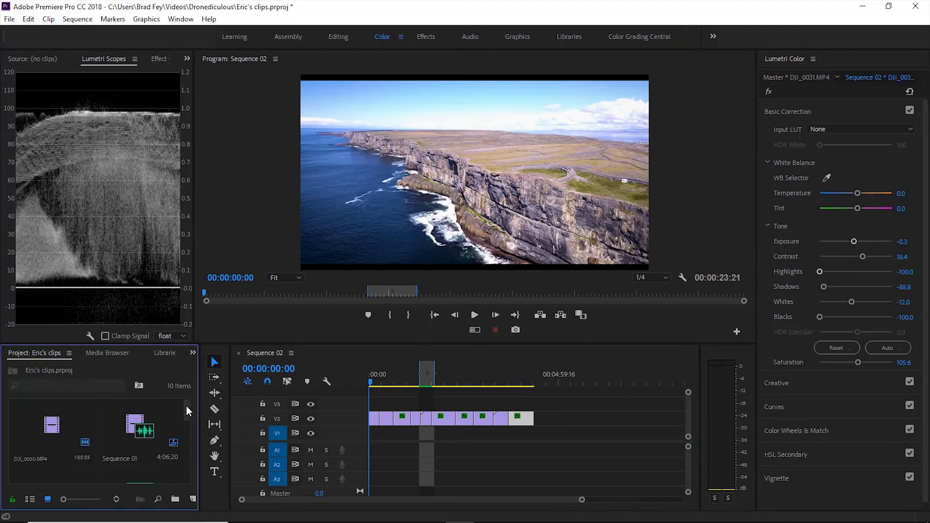
pyautogui.click(176, 500)
pyautogui.click(193, 498)
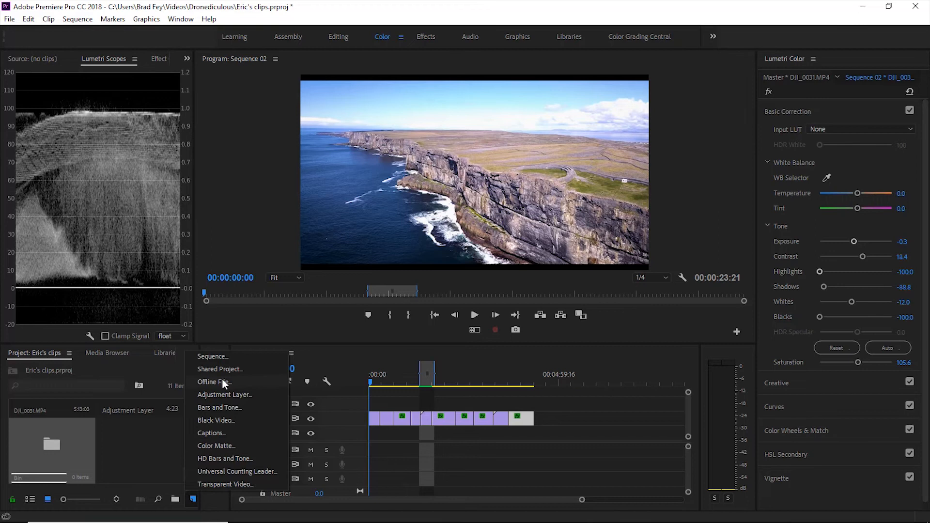
pyautogui.click(220, 395)
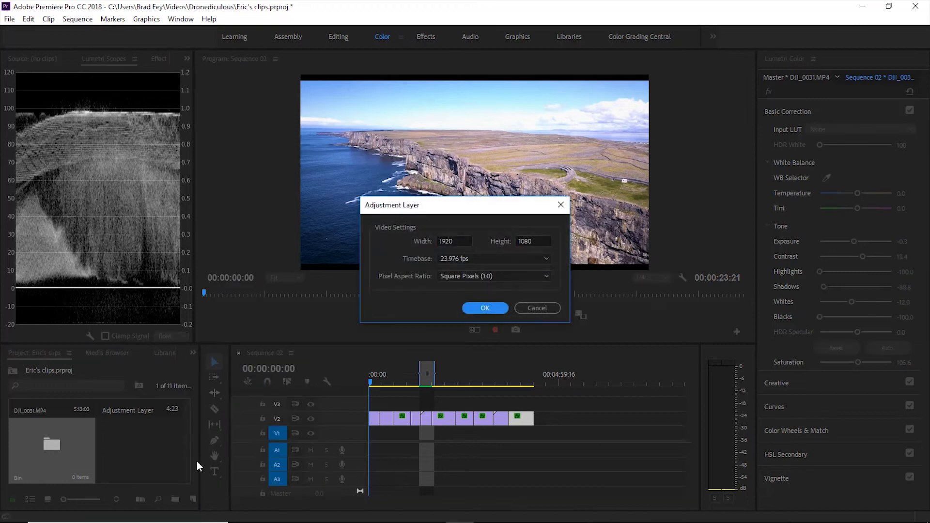
pyautogui.click(485, 308)
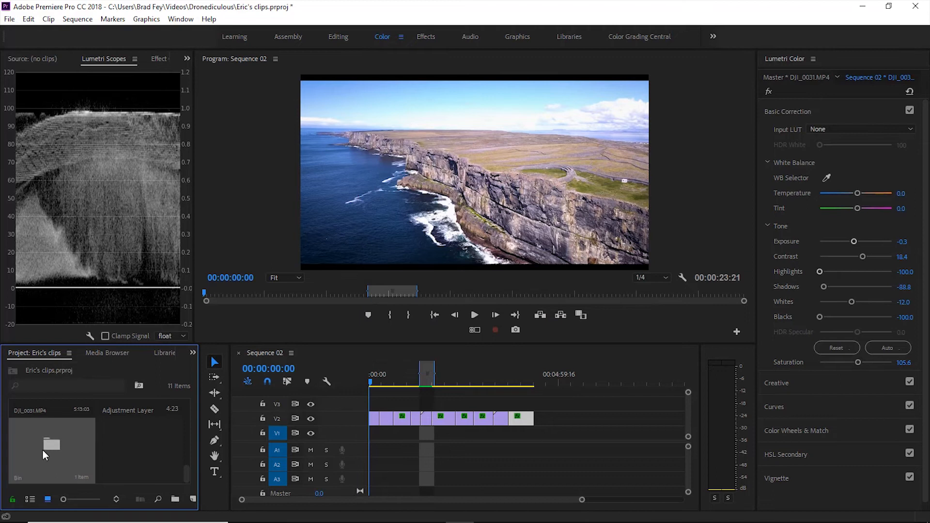
# Place the project's existing 4:23 Adjustment Layer on track V3 so that it spans all the clips
pyautogui.moveTo(186, 478); pyautogui.dragTo(193, 398)
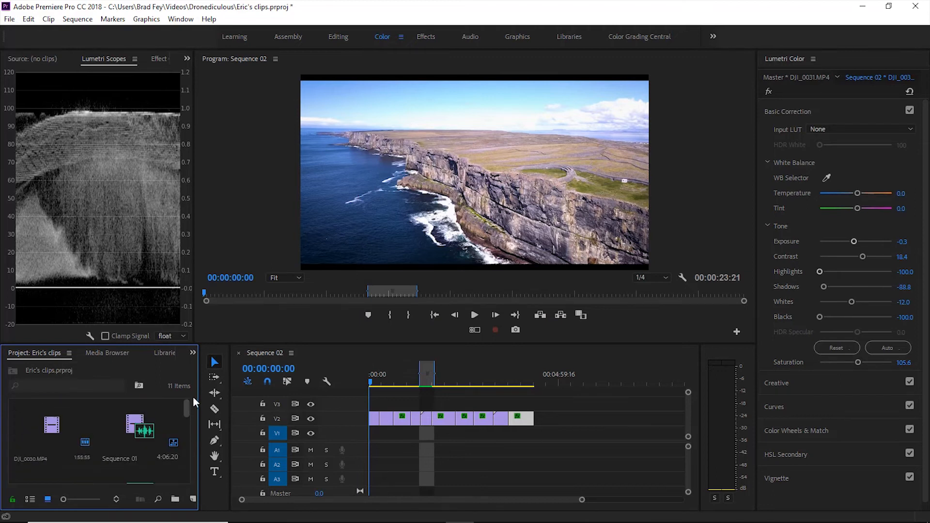
pyautogui.moveTo(181, 407); pyautogui.dragTo(179, 476)
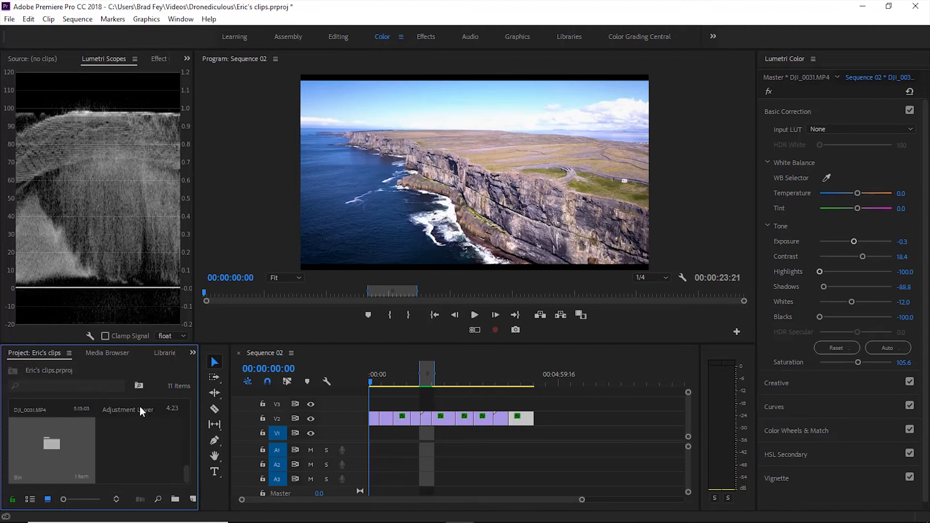
pyautogui.moveTo(187, 470); pyautogui.dragTo(187, 460)
pyautogui.moveTo(140, 441); pyautogui.dragTo(534, 401)
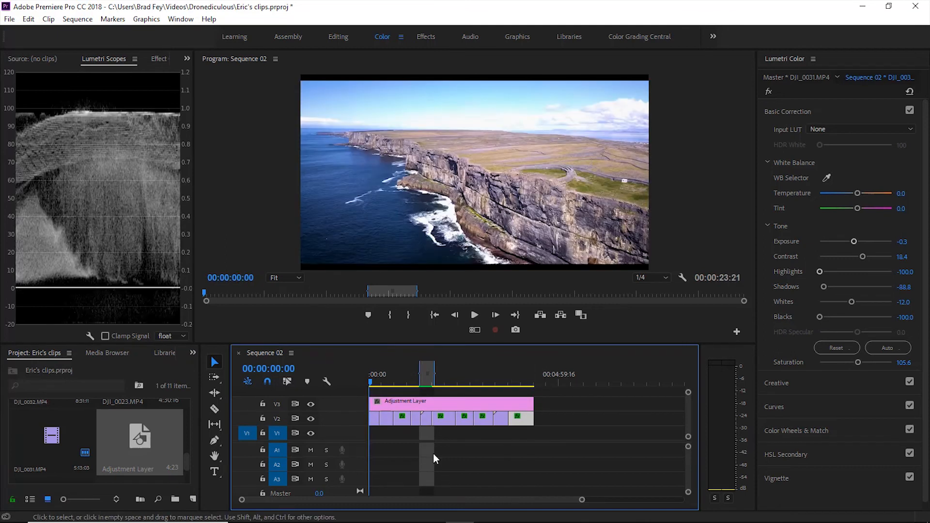
# Apply the ASCEND - Duotone creative look to the adjustment layer on V3
pyautogui.click(455, 403)
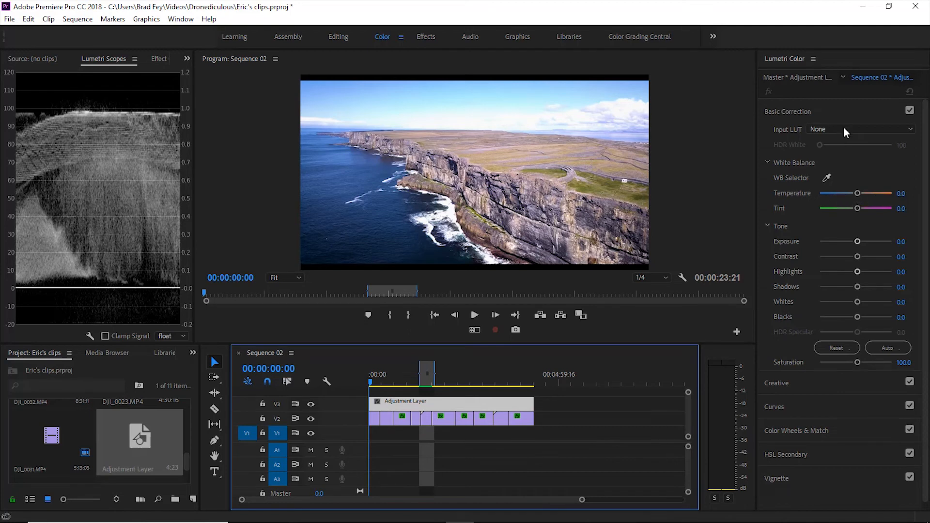
pyautogui.click(860, 109)
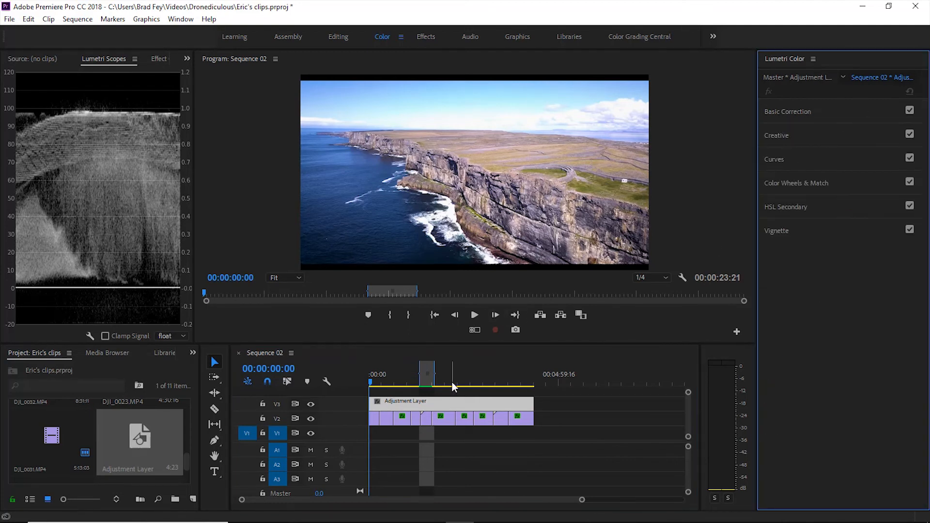
pyautogui.click(470, 405)
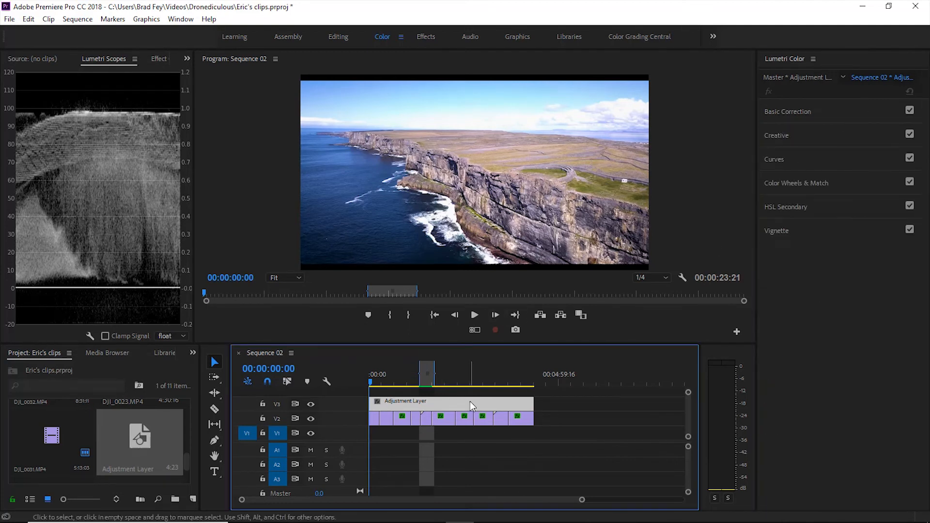
pyautogui.click(836, 136)
pyautogui.click(465, 406)
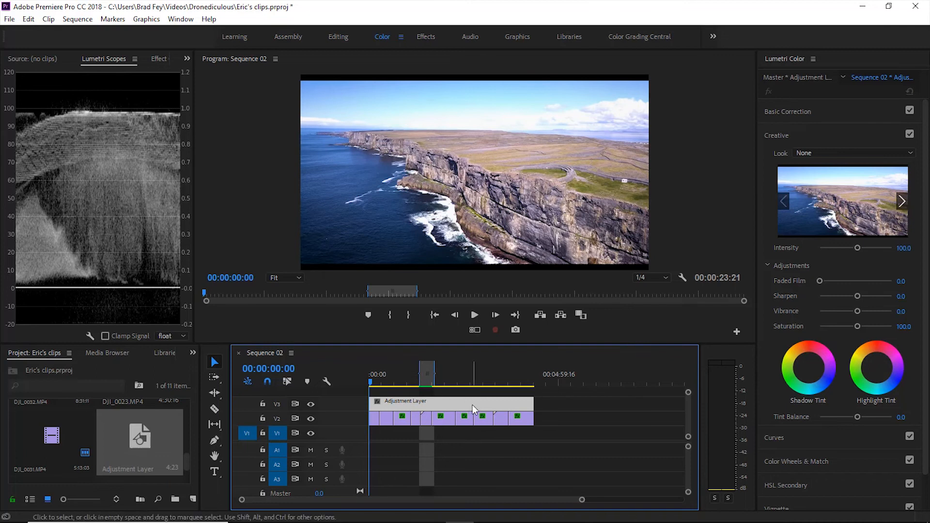
pyautogui.click(861, 154)
pyautogui.scroll(-15, 817, 218)
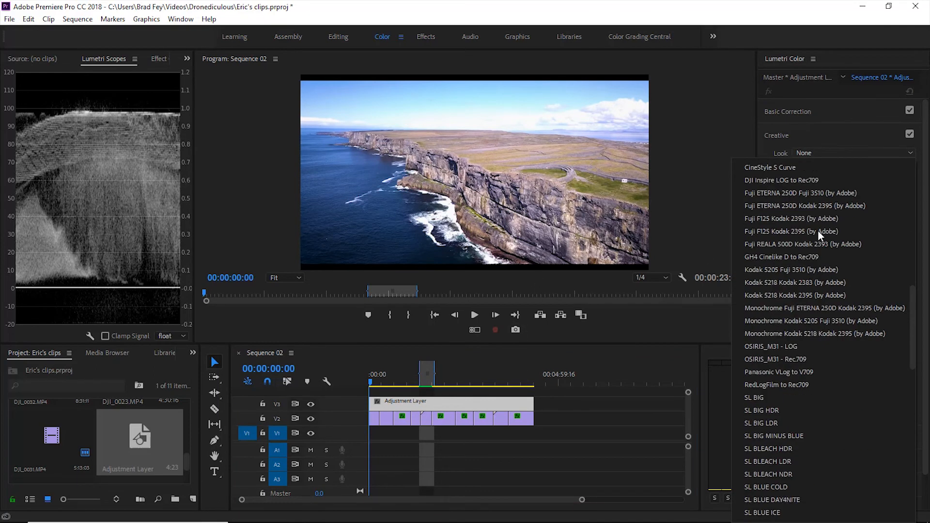
pyautogui.scroll(15, 817, 245)
pyautogui.scroll(-3, 819, 247)
pyautogui.scroll(-12, 822, 250)
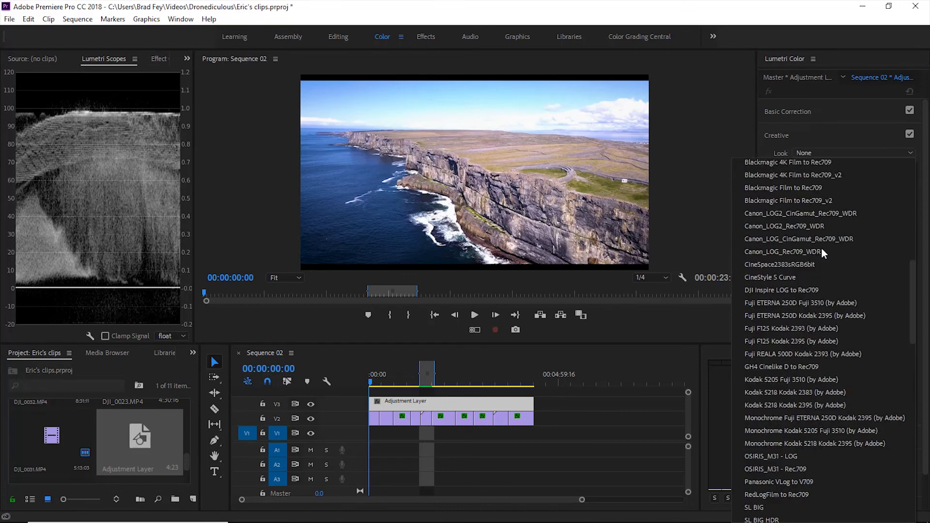
pyautogui.scroll(15, 825, 246)
pyautogui.scroll(-6, 825, 268)
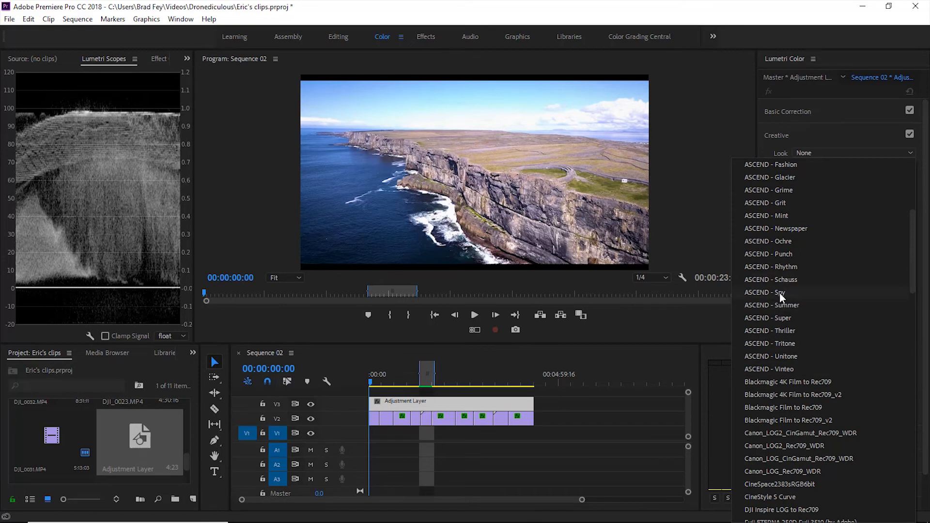
pyautogui.scroll(3, 799, 256)
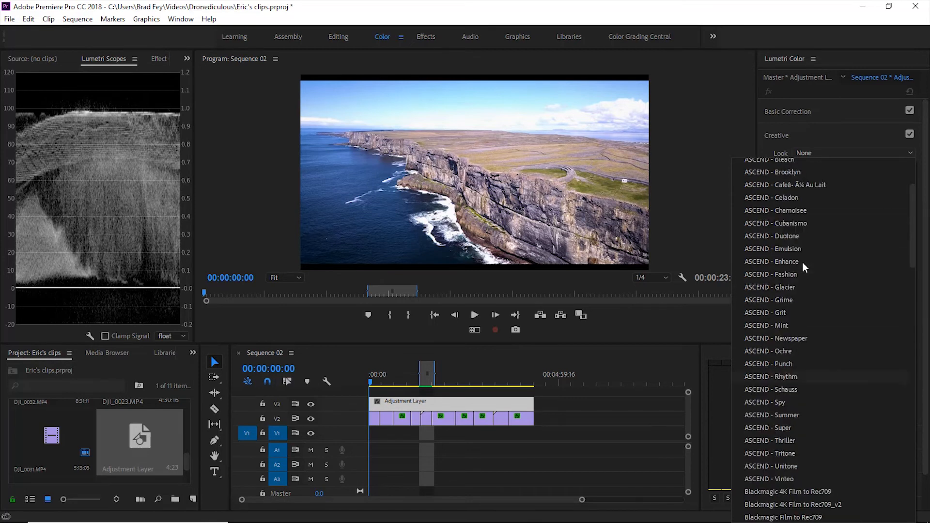
pyautogui.click(783, 236)
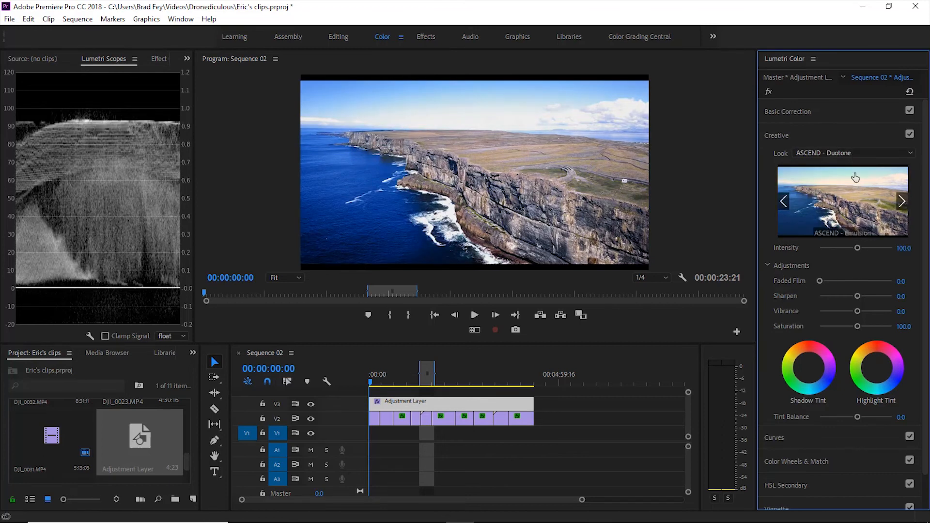
# Preview the ASCEND creative looks that follow Duotone and apply ASCEND - Tritone to the adjustment layer
pyautogui.click(901, 201)
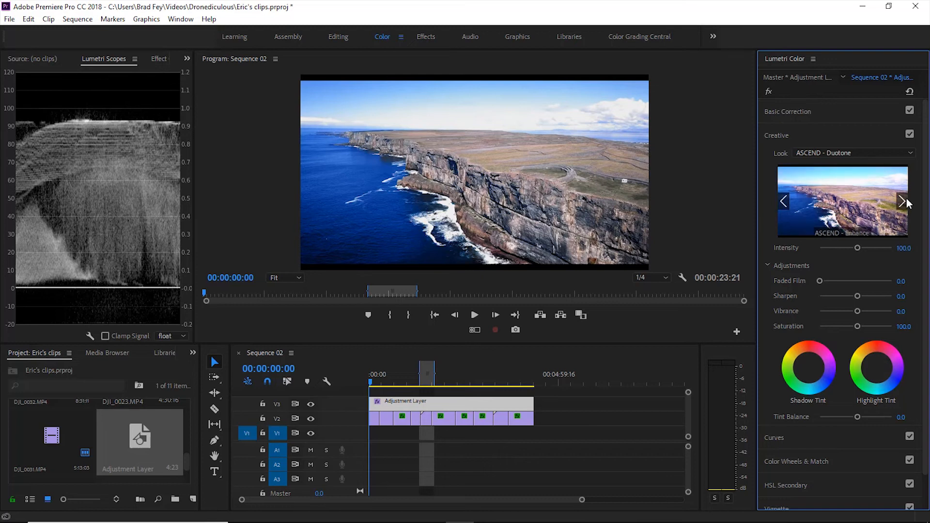
pyautogui.click(904, 201)
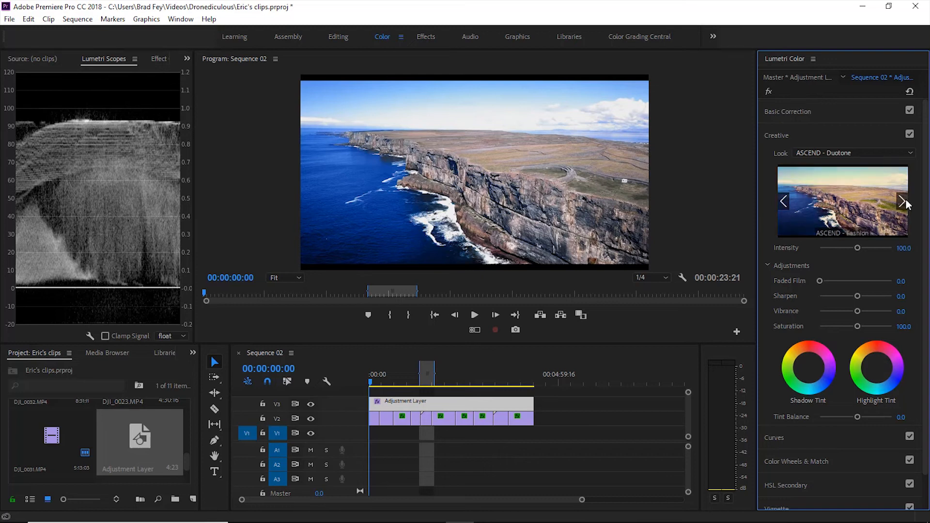
pyautogui.click(905, 200)
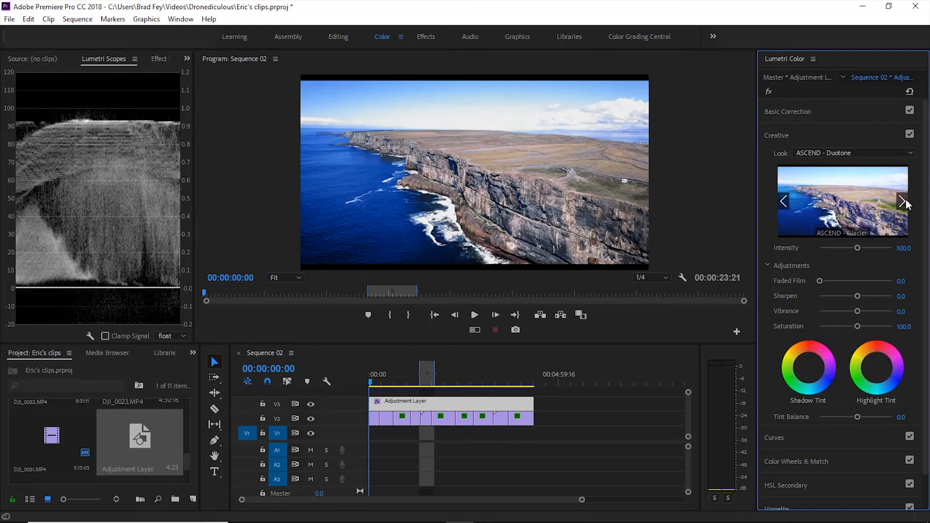
pyautogui.click(782, 199)
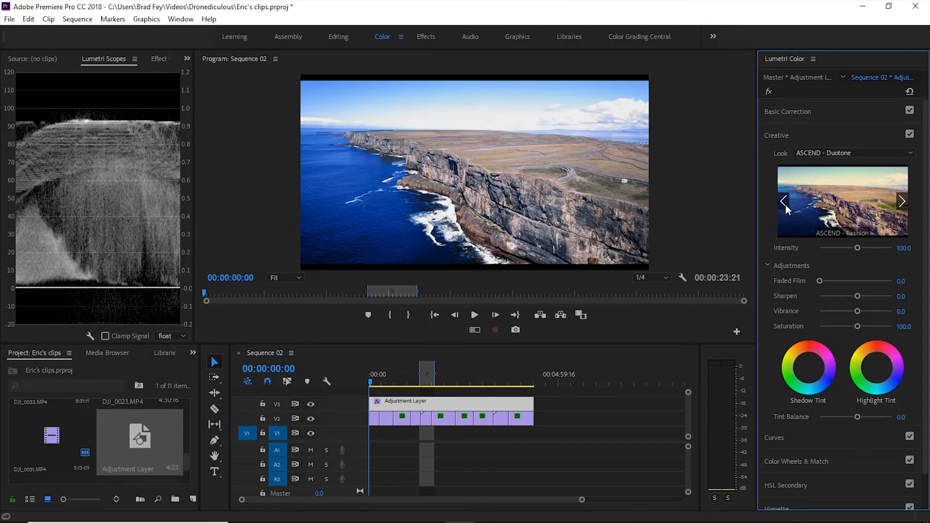
pyautogui.click(903, 201)
pyautogui.click(902, 201)
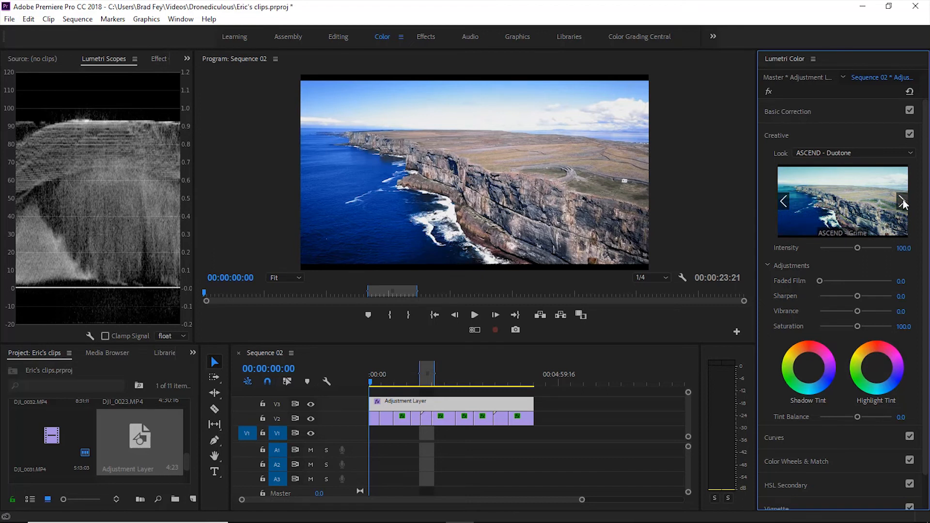
pyautogui.click(902, 201)
pyautogui.click(902, 200)
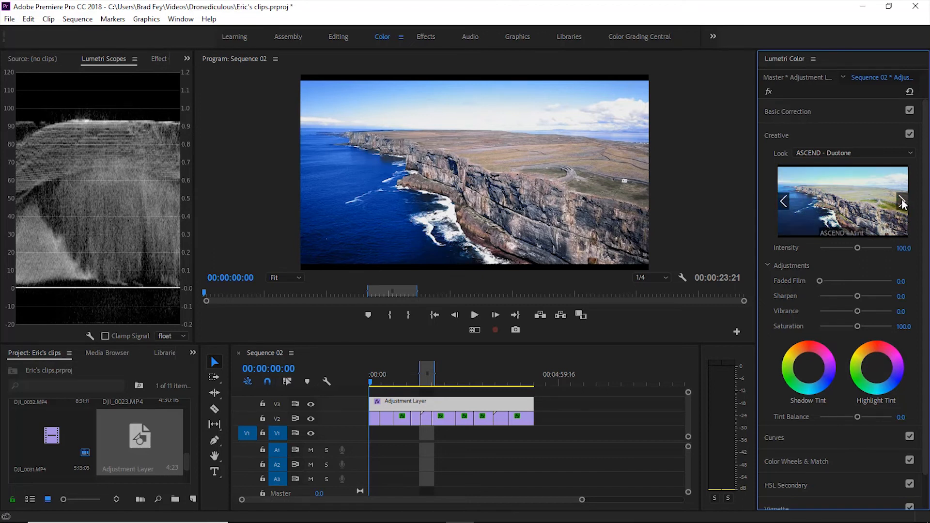
pyautogui.click(902, 199)
pyautogui.click(901, 199)
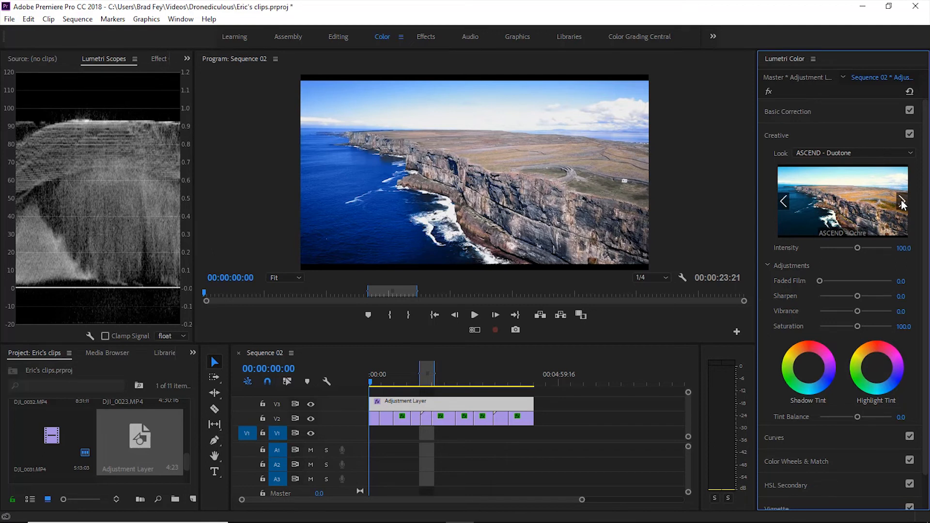
pyautogui.click(900, 199)
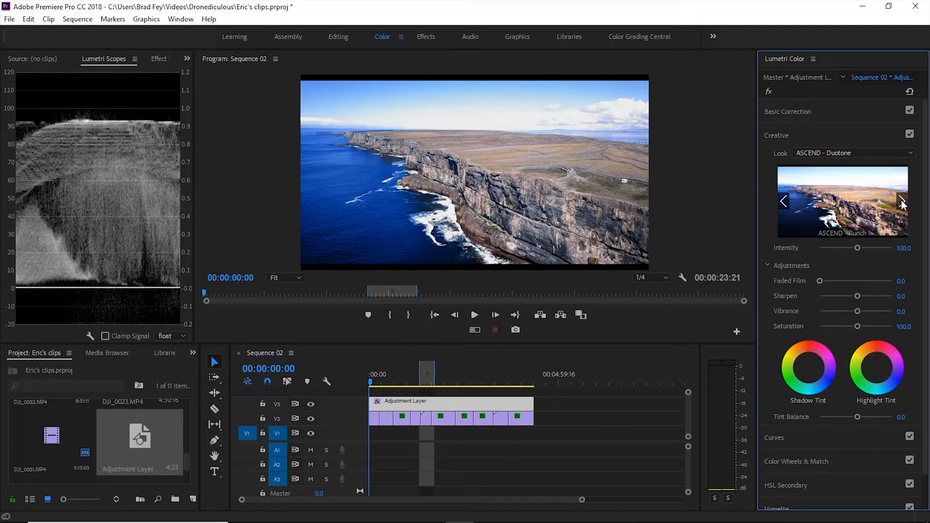
pyautogui.click(901, 199)
pyautogui.click(901, 200)
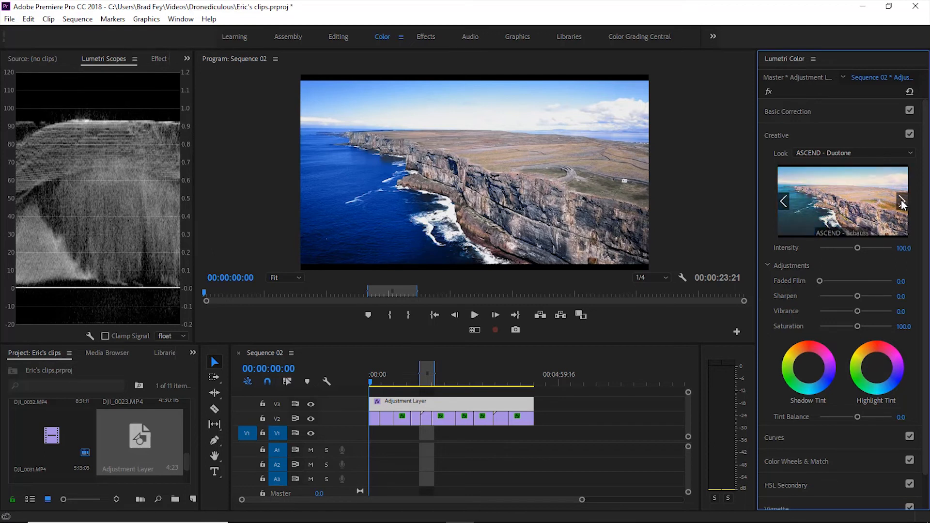
pyautogui.click(900, 199)
pyautogui.click(900, 200)
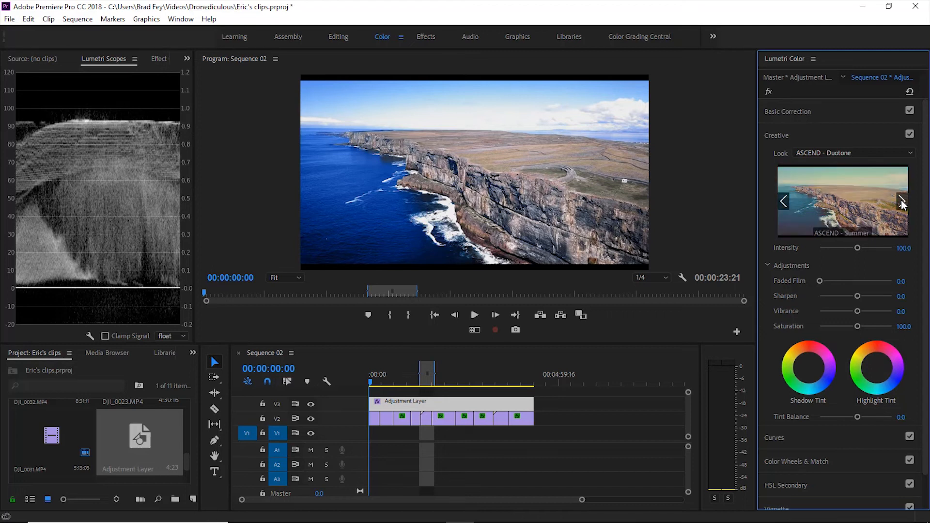
pyautogui.click(901, 199)
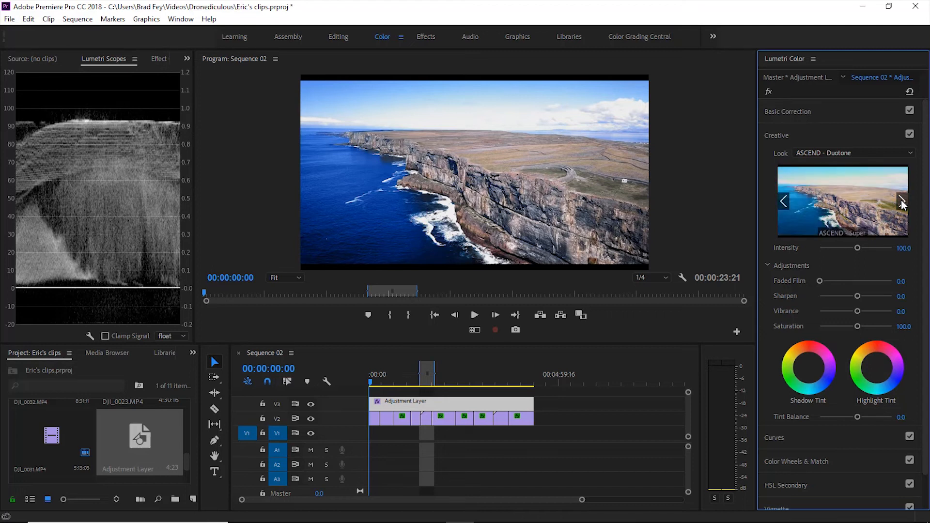
pyautogui.click(901, 199)
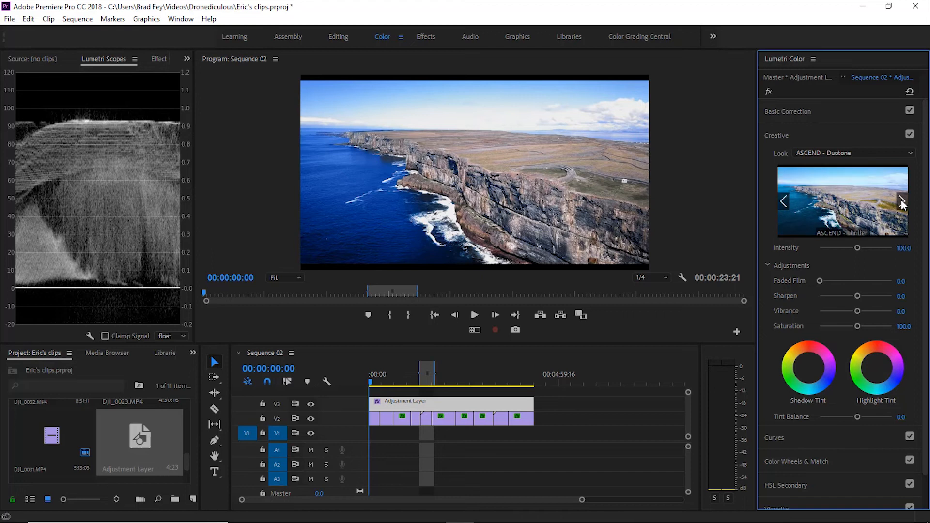
pyautogui.click(900, 200)
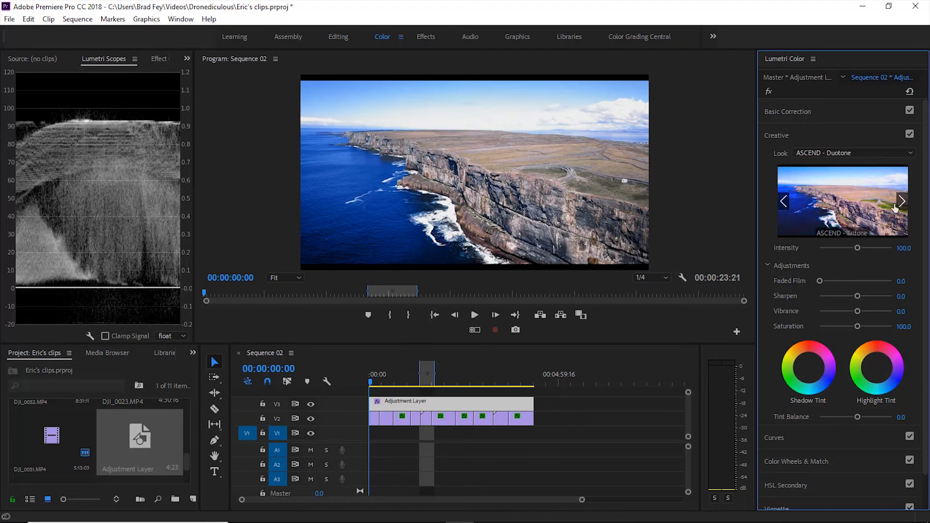
pyautogui.click(840, 210)
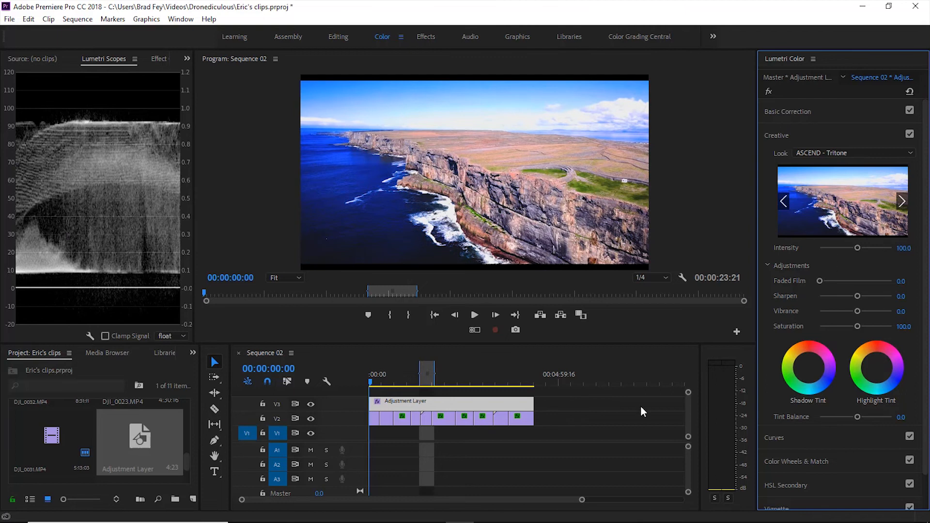
# Move the playhead to 00:01:48:06 and apply the ASCEND - Spy creative look to the adjustment layer
pyautogui.moveTo(368, 377); pyautogui.dragTo(437, 386)
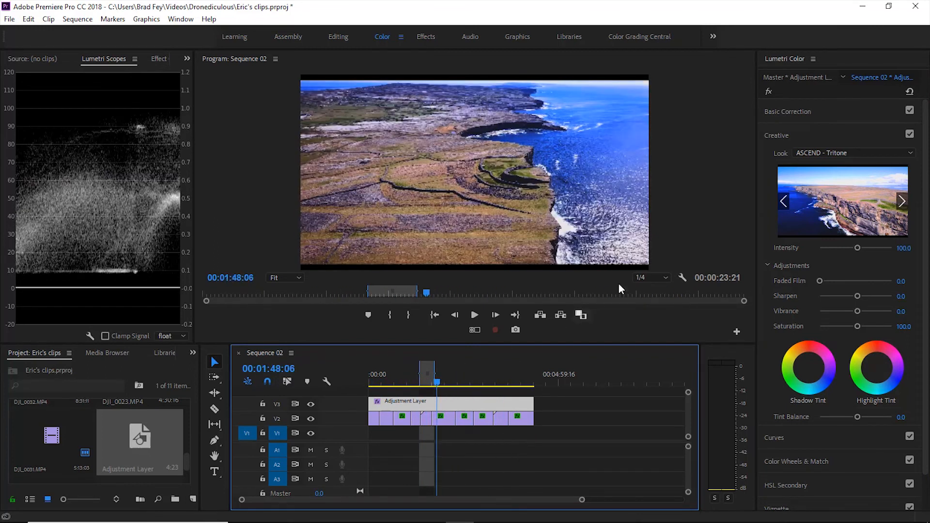
pyautogui.click(874, 153)
pyautogui.scroll(10, 820, 222)
pyautogui.scroll(-7, 819, 222)
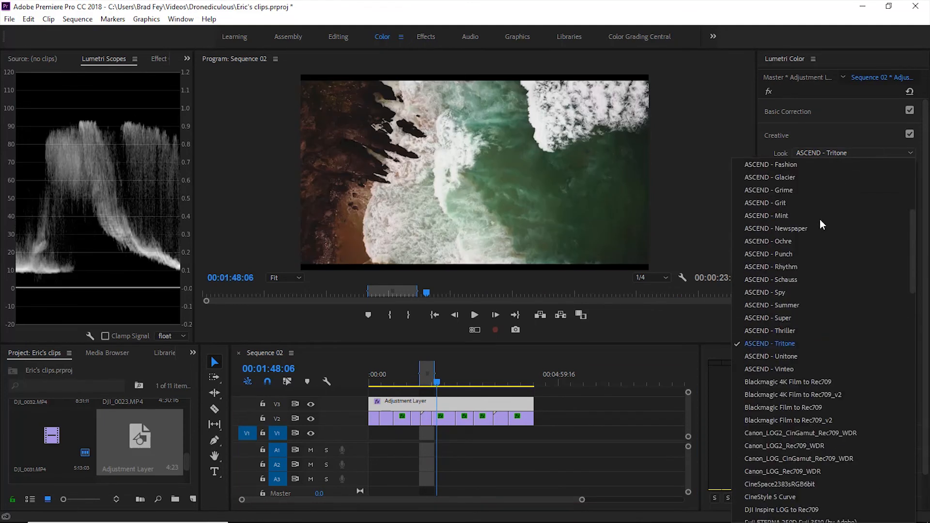
pyautogui.click(772, 293)
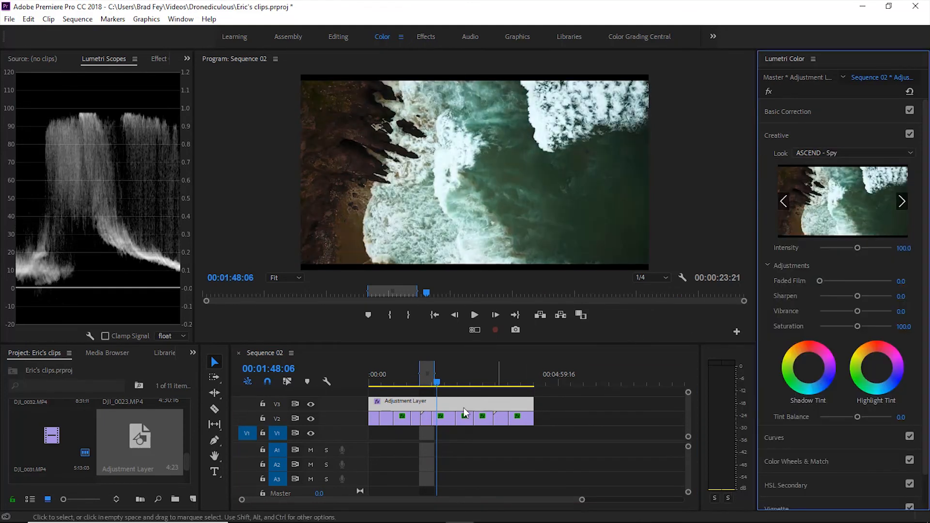
# With the playhead at 00:00:09:04, try different strengths of the creative look and set its Intensity to 52.8
pyautogui.click(436, 384)
pyautogui.moveTo(436, 382); pyautogui.dragTo(377, 386)
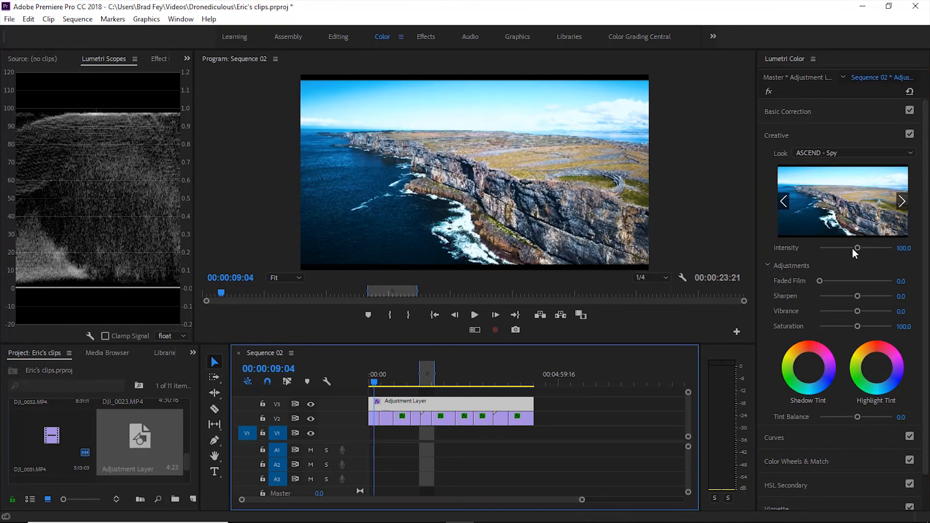
pyautogui.moveTo(856, 248); pyautogui.dragTo(839, 247)
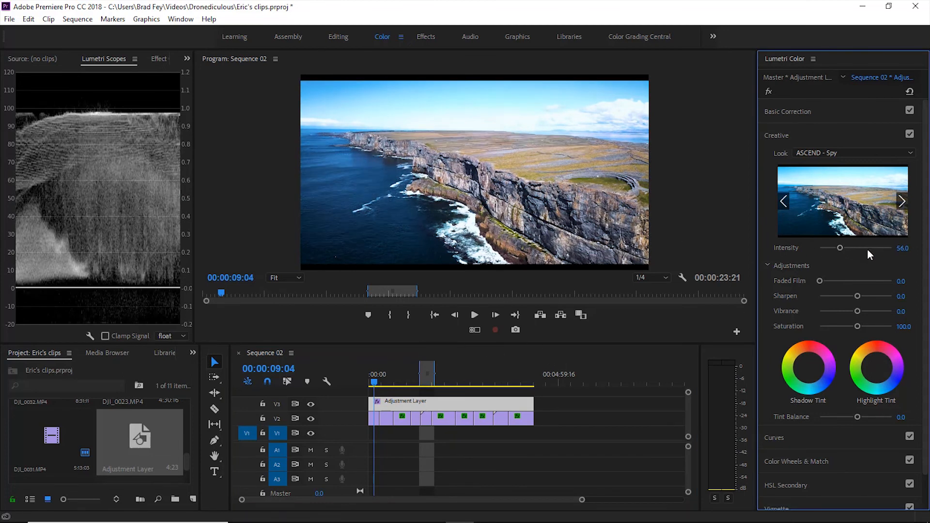
pyautogui.moveTo(839, 247); pyautogui.dragTo(784, 255)
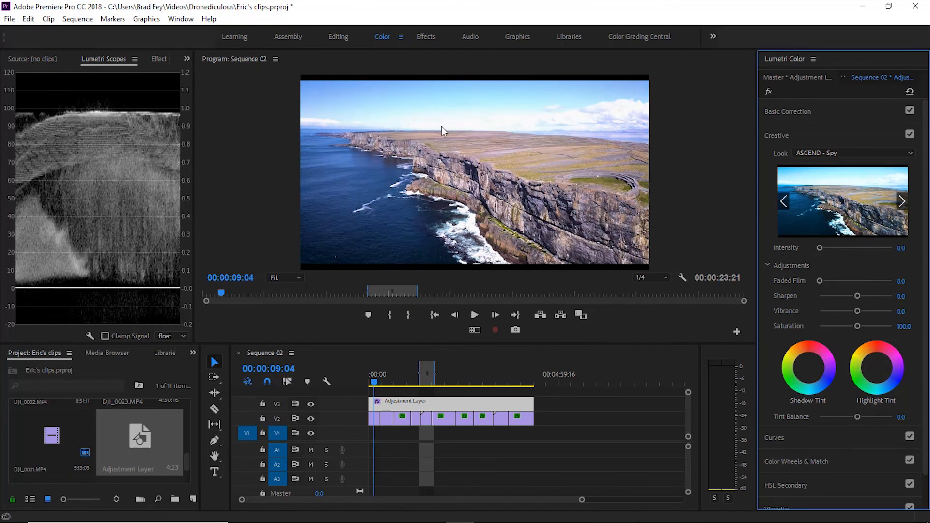
pyautogui.moveTo(818, 248); pyautogui.dragTo(837, 247)
# Review the creative look on the clips through 00:03:58:13 and return the playhead to 00:00:10:02
pyautogui.moveTo(374, 386); pyautogui.dragTo(478, 382)
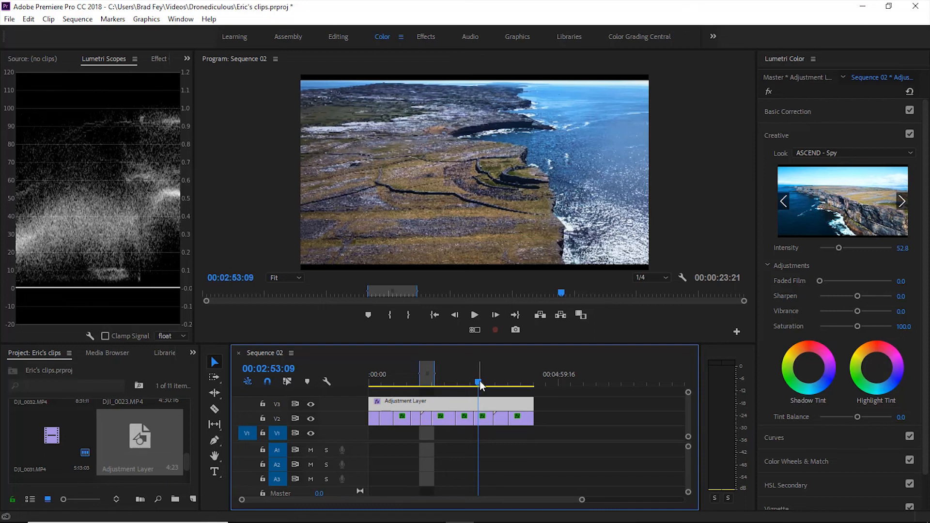
pyautogui.moveTo(478, 384); pyautogui.dragTo(499, 382)
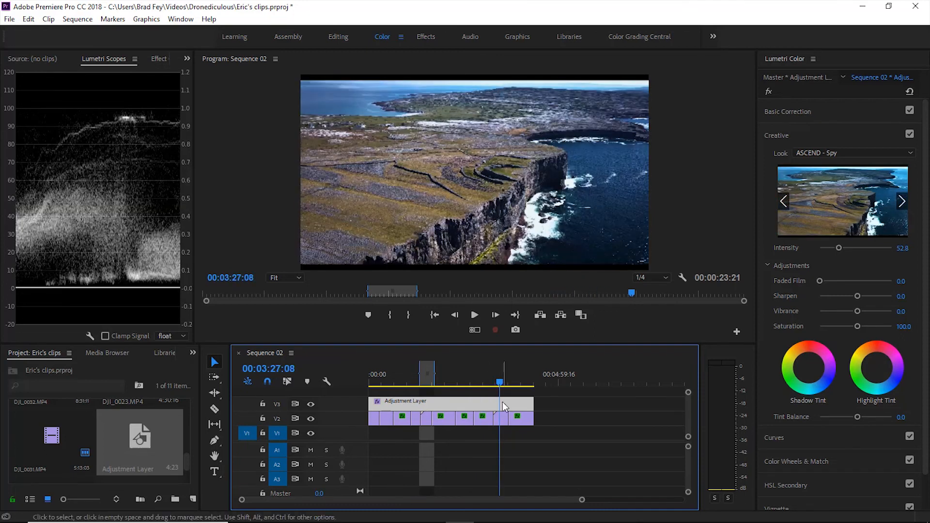
pyautogui.moveTo(506, 382); pyautogui.dragTo(519, 381)
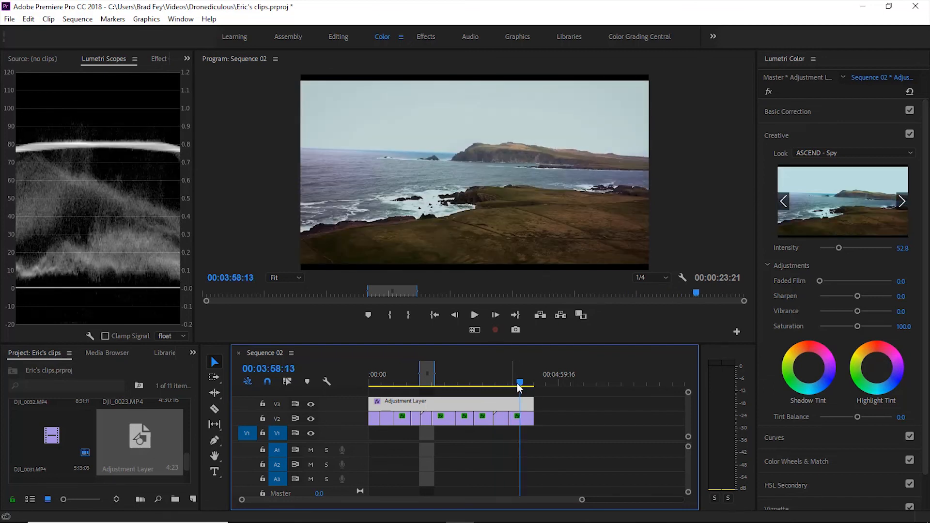
pyautogui.moveTo(521, 383); pyautogui.dragTo(376, 376)
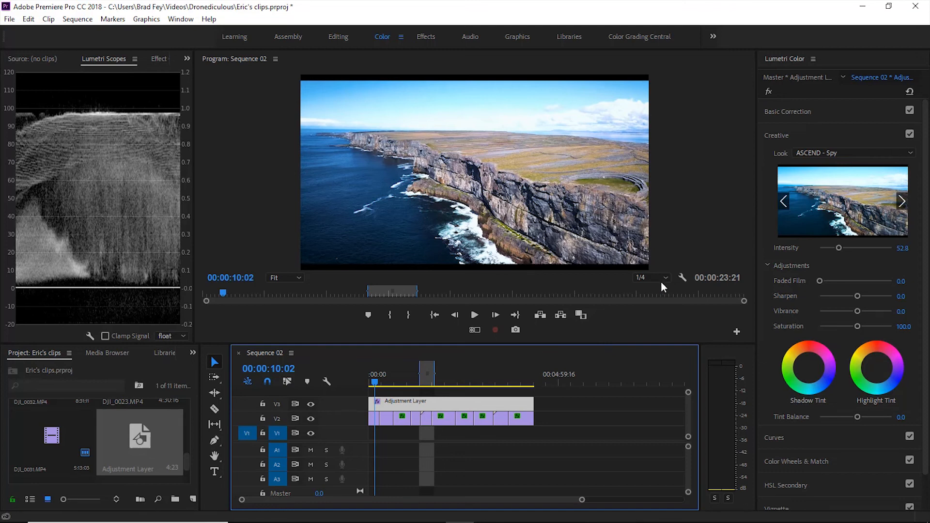
# Compare the frame at 00:00:10:02 with and without the Creative adjustments, leaving them enabled
pyautogui.click(909, 135)
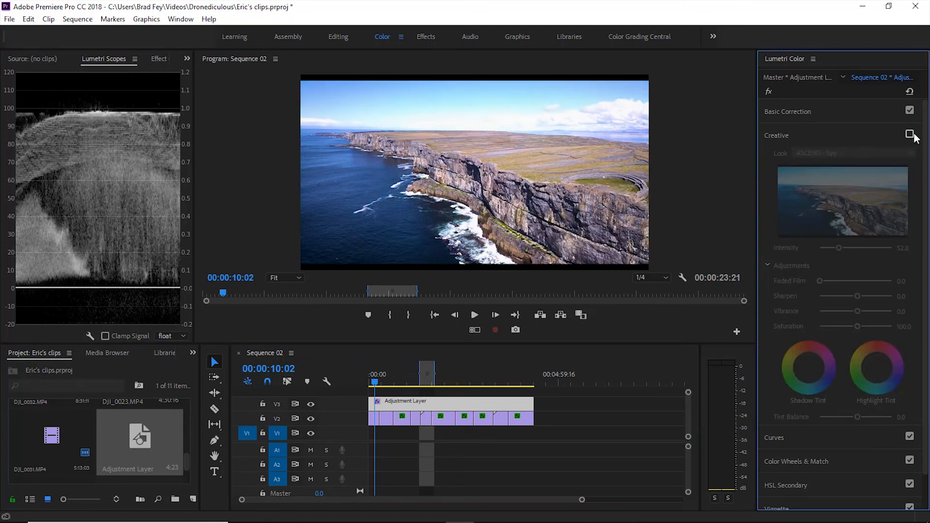
pyautogui.click(908, 134)
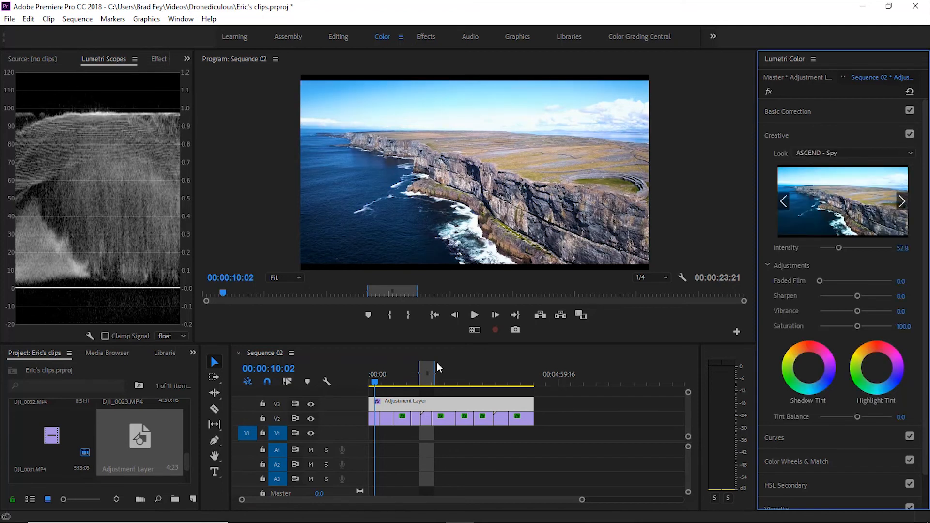
pyautogui.click(910, 135)
pyautogui.click(909, 135)
# Compare the frame at 00:00:53:05 with and without the Creative adjustments, then return the playhead to 00:00:08:06
pyautogui.moveTo(391, 379); pyautogui.dragTo(405, 391)
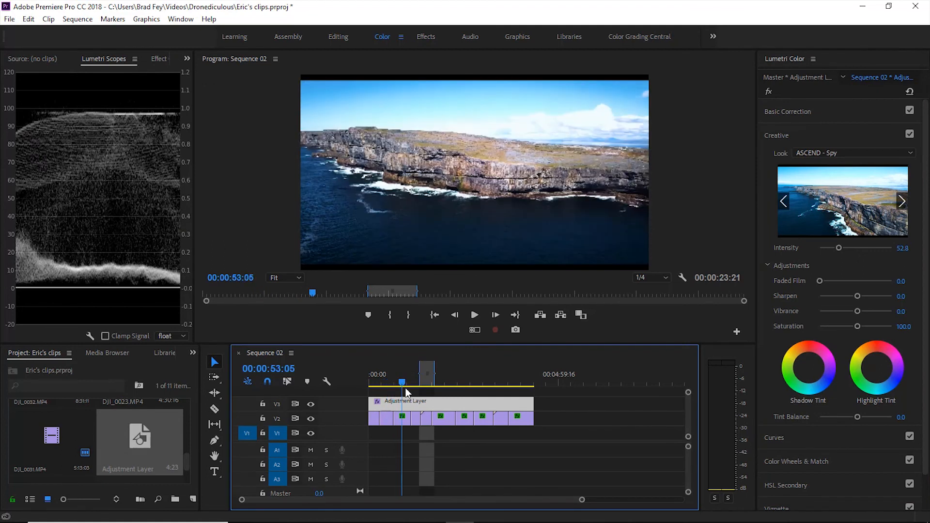
pyautogui.click(909, 134)
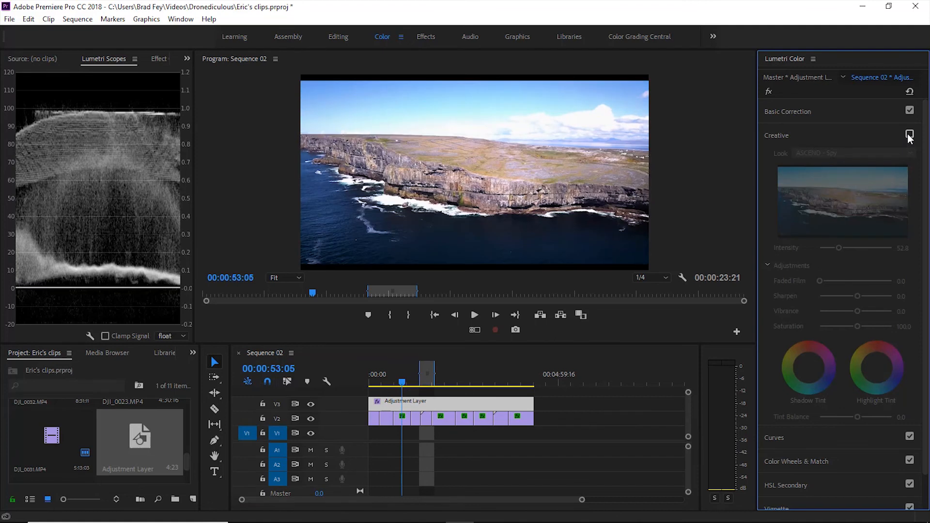
pyautogui.click(909, 134)
pyautogui.click(909, 135)
pyautogui.click(908, 134)
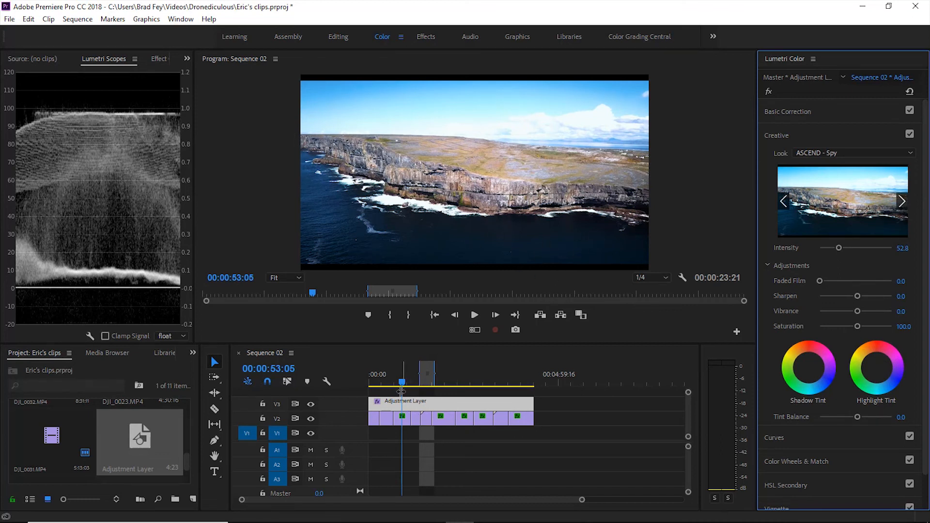
pyautogui.moveTo(402, 383); pyautogui.dragTo(373, 382)
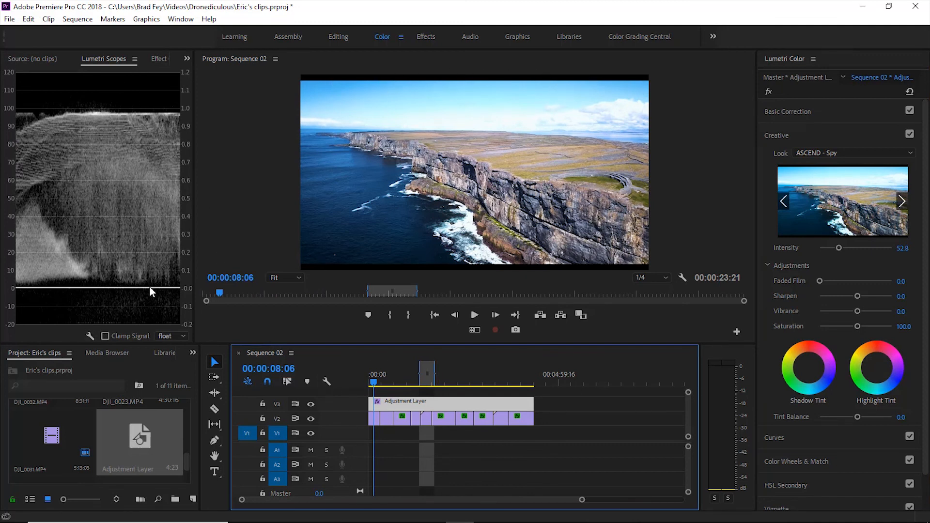
# Search the effects for "crop" and apply the Crop effect to the adjustment layer on V3
pyautogui.click(191, 353)
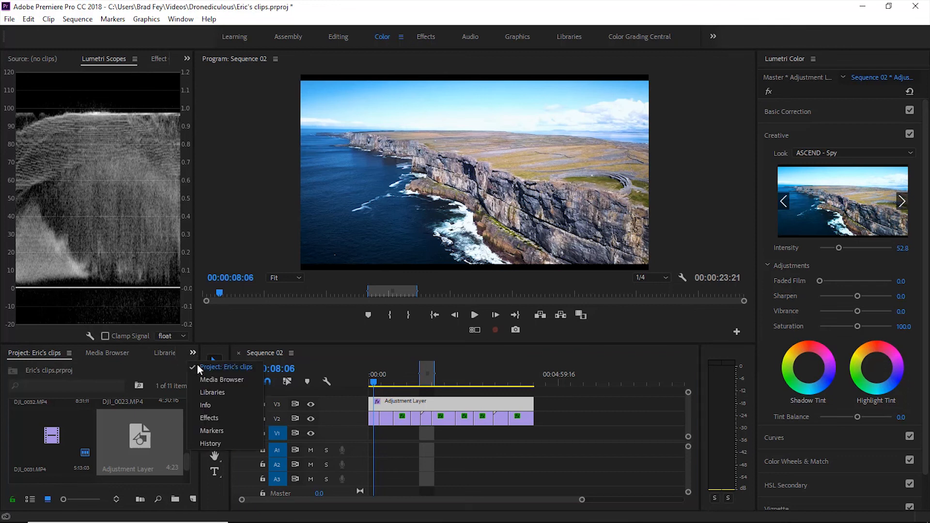
pyautogui.click(208, 418)
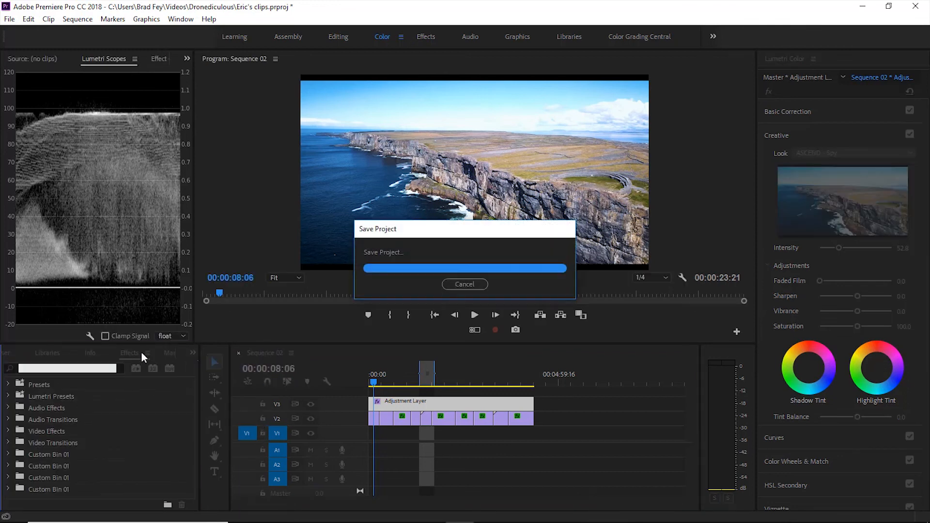
pyautogui.write('crop')
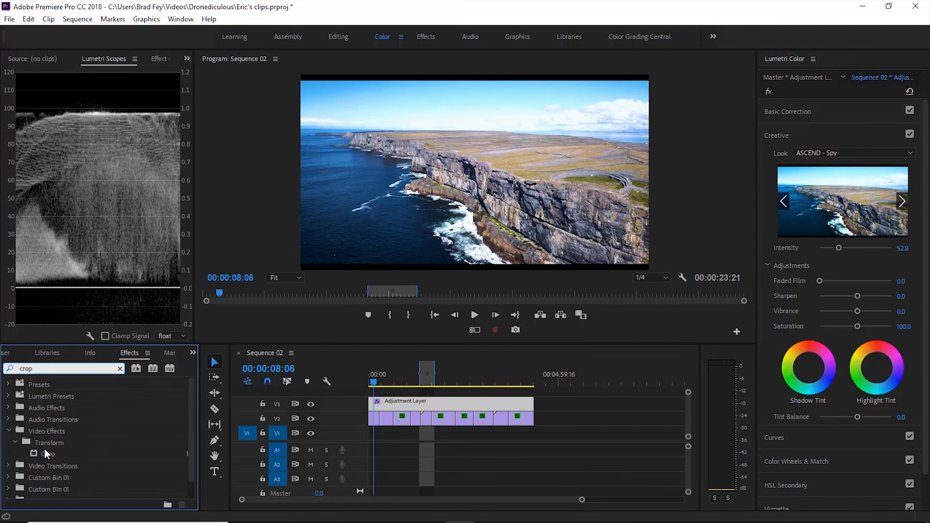
pyautogui.moveTo(48, 458); pyautogui.dragTo(429, 401)
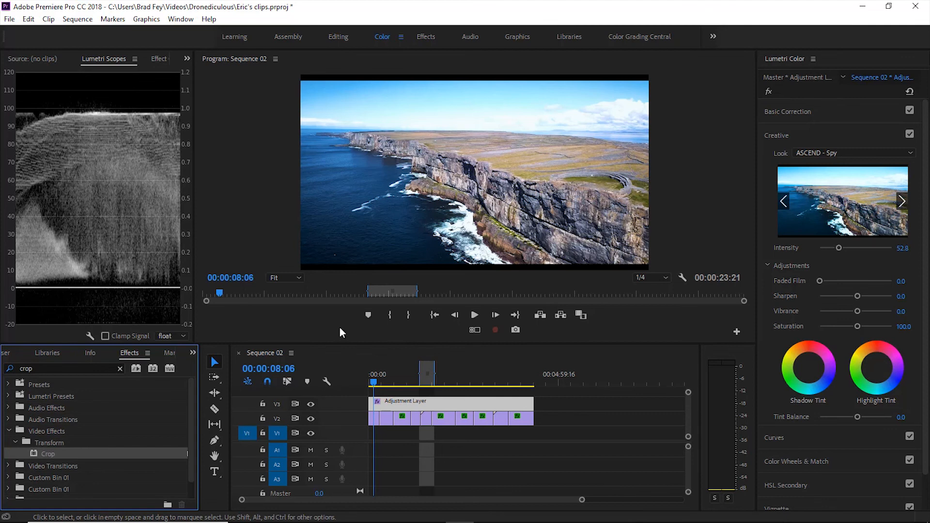
# Set the adjustment layer's Crop to 10% for both Top and Bottom, and return the playhead to the sequence start
pyautogui.click(157, 59)
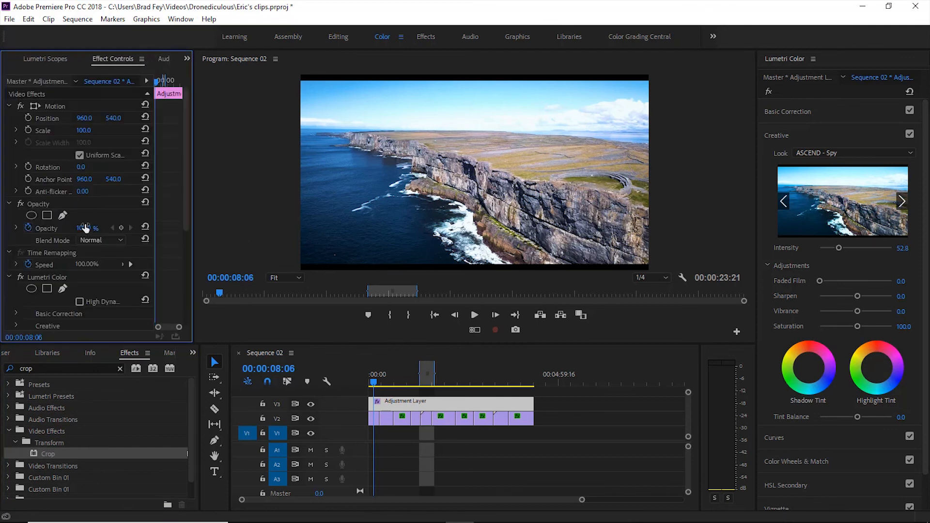
pyautogui.scroll(-5, 149, 225)
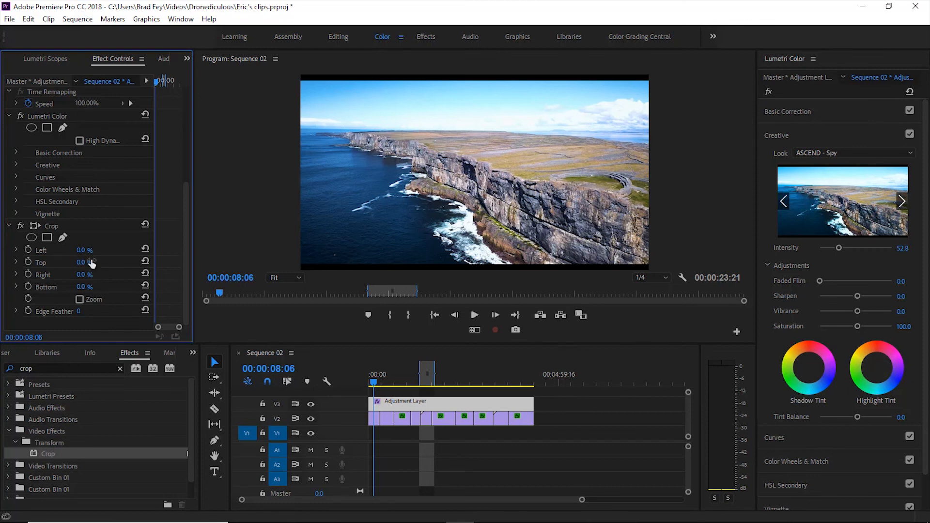
pyautogui.click(81, 263)
pyautogui.write('10')
pyautogui.click(83, 287)
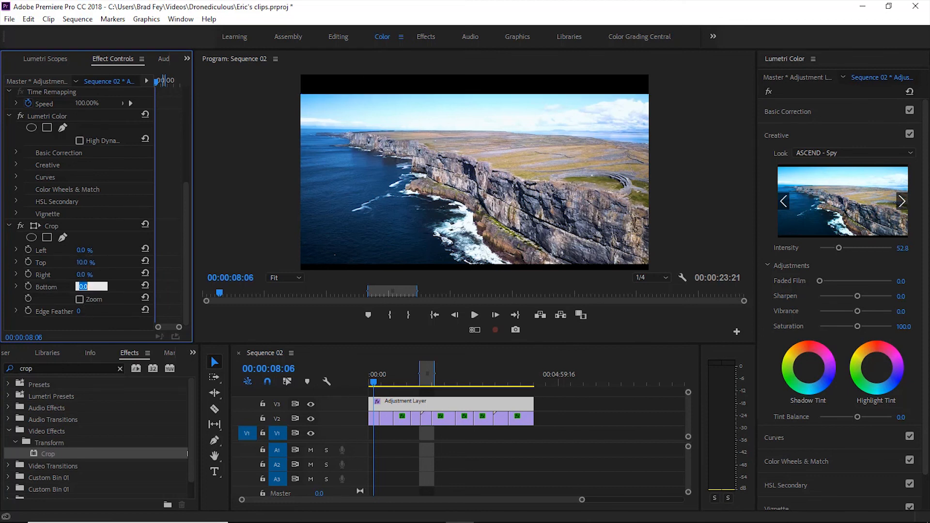
pyautogui.write('10')
pyautogui.press('Return')
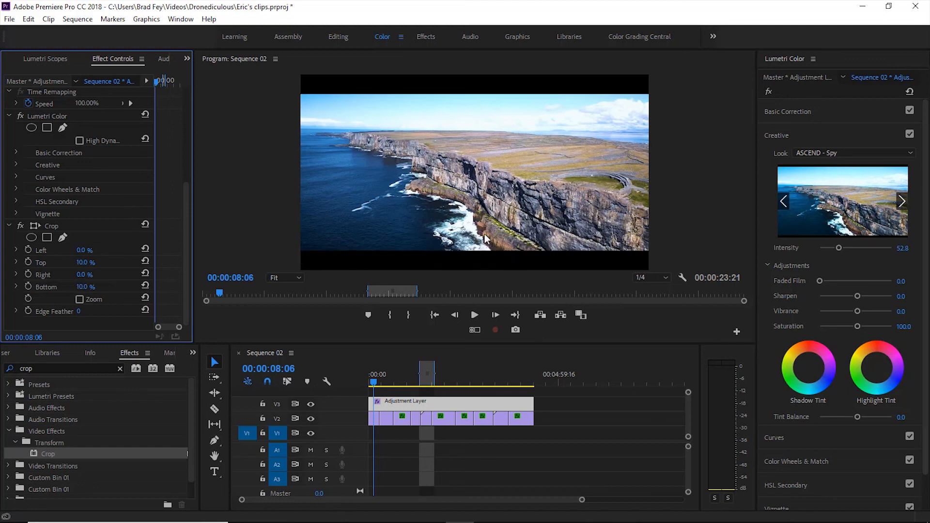
pyautogui.click(386, 382)
pyautogui.moveTo(389, 386); pyautogui.dragTo(349, 388)
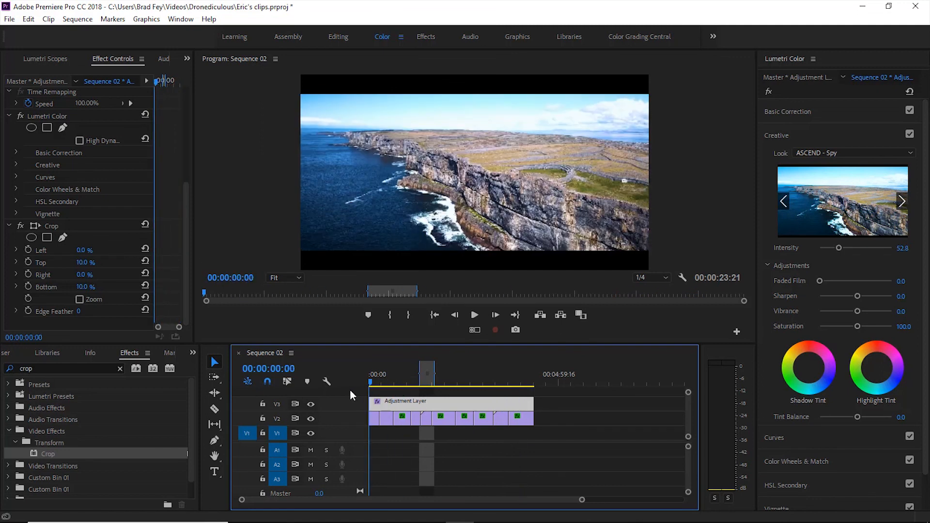